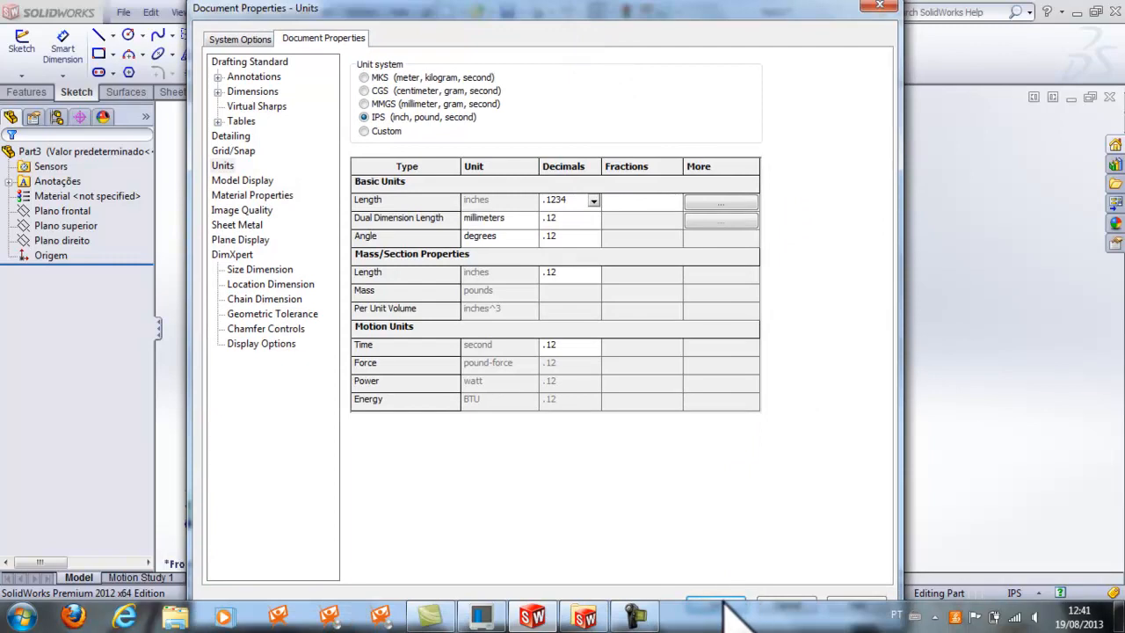
Apply the IPS (inch, pound, second) document units and start a sketch on the top plane, Plano superior
left_click(716, 603)
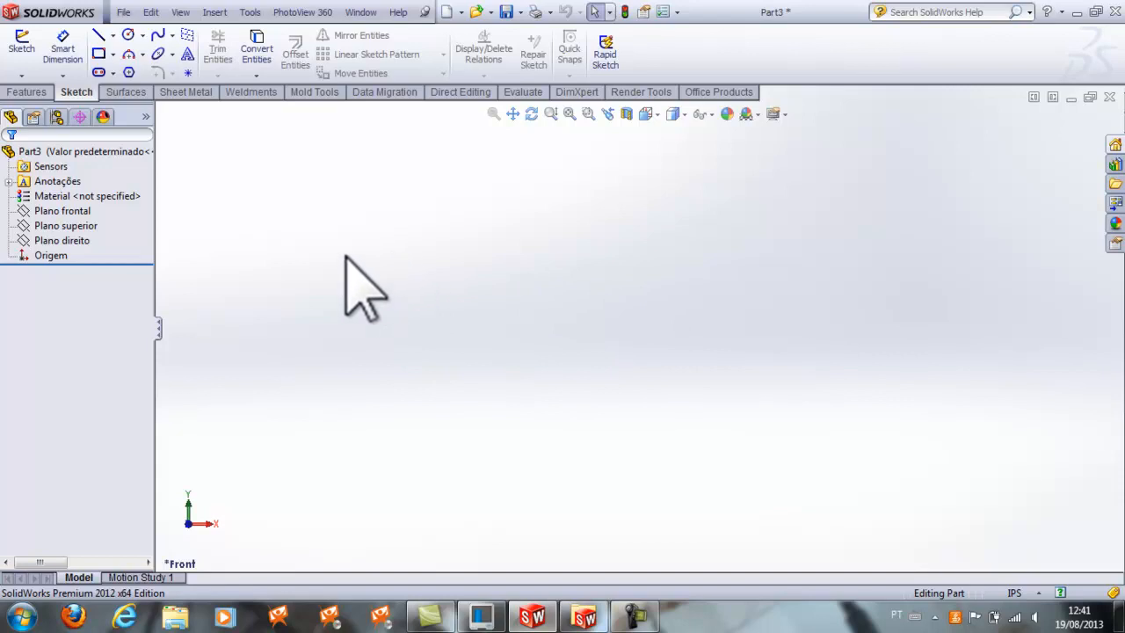
left_click(88, 229)
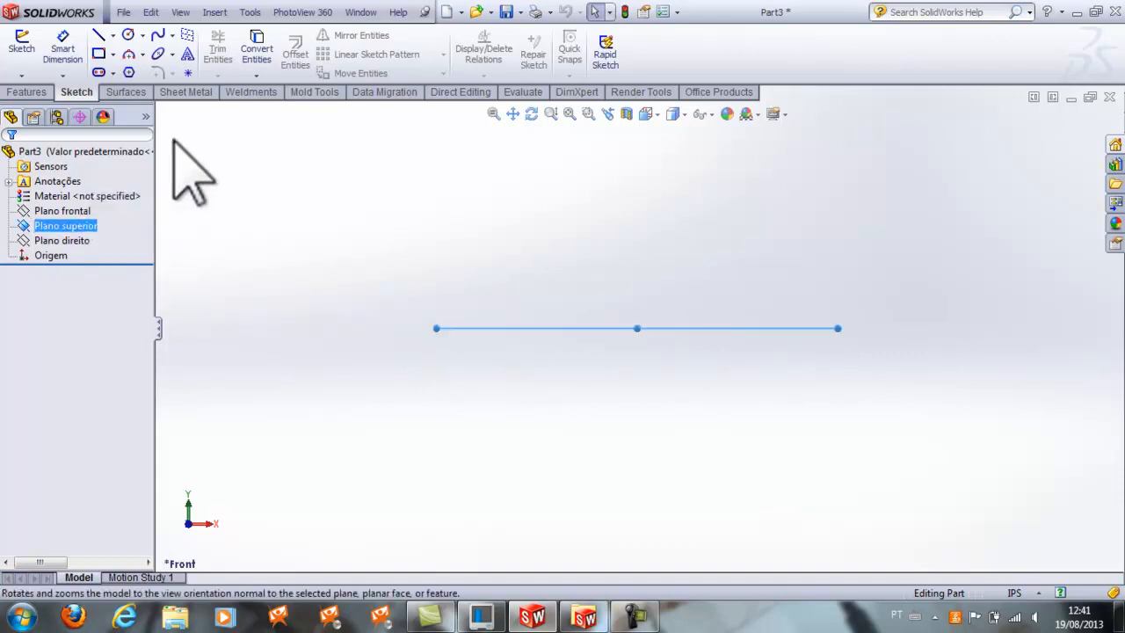
left_click(24, 46)
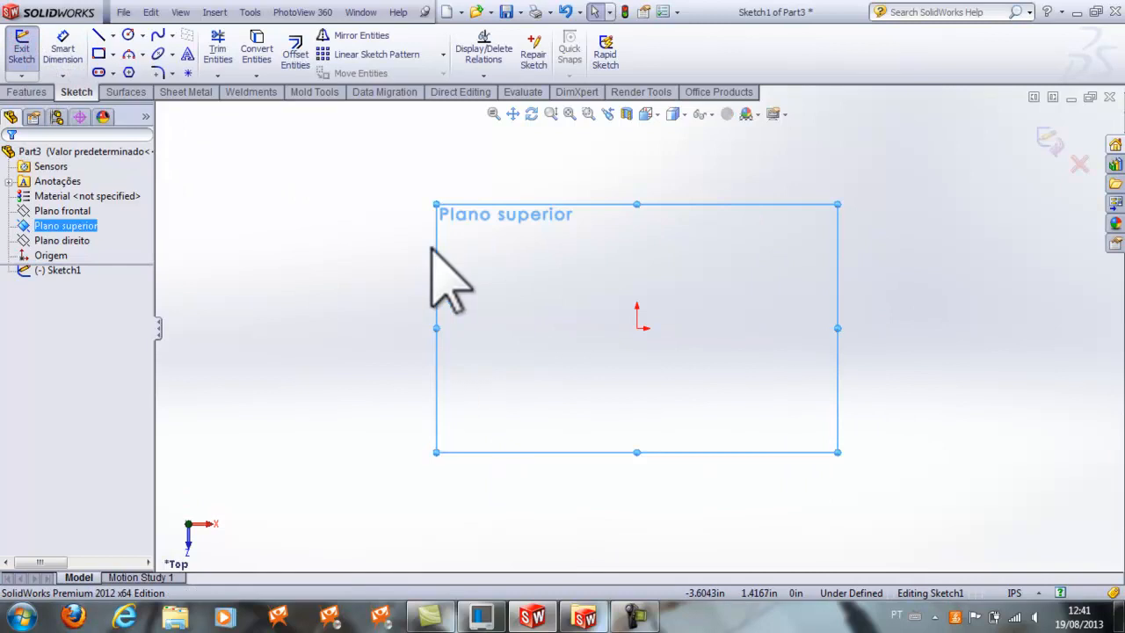
left_click(282, 181)
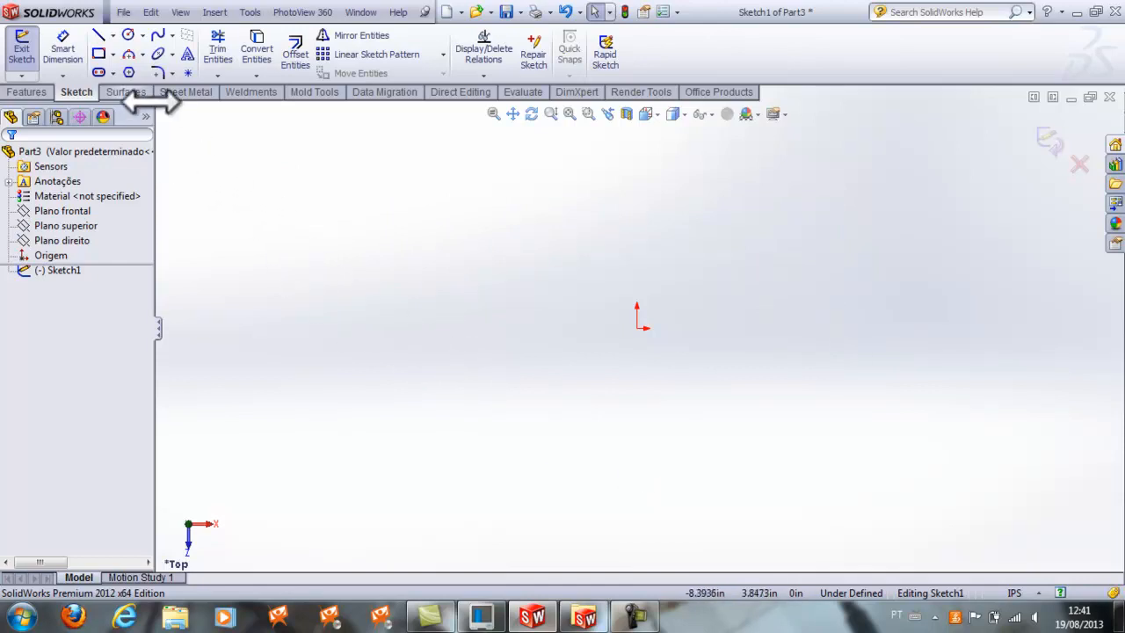
Sketch a corner rectangle from the origin, about 4.19 in wide and 1.67 in high
left_click(113, 56)
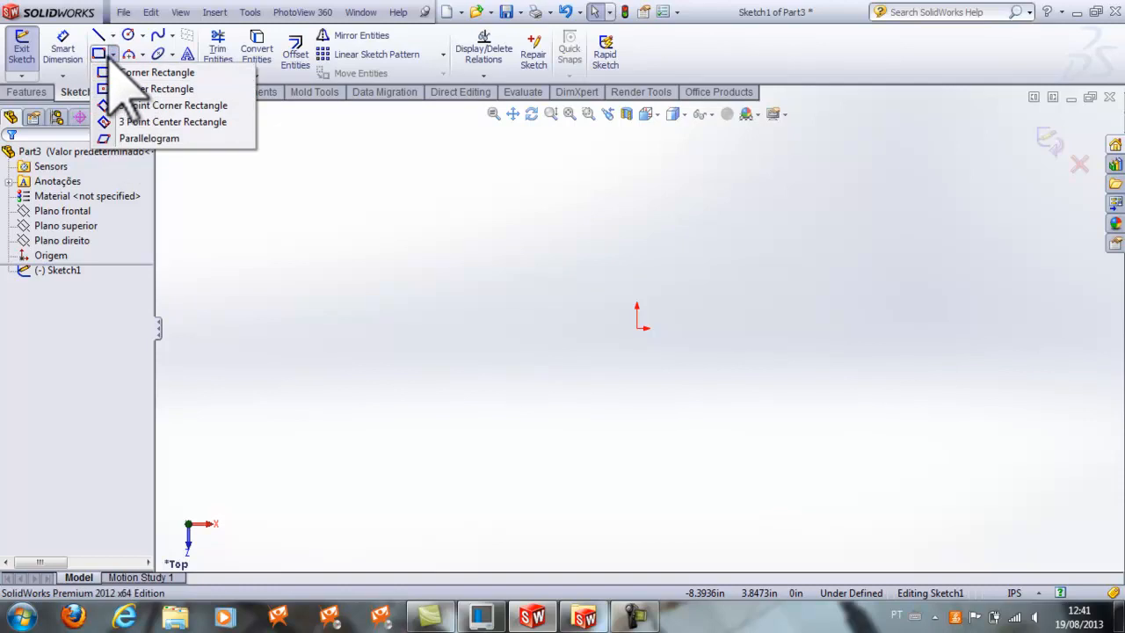
left_click(100, 55)
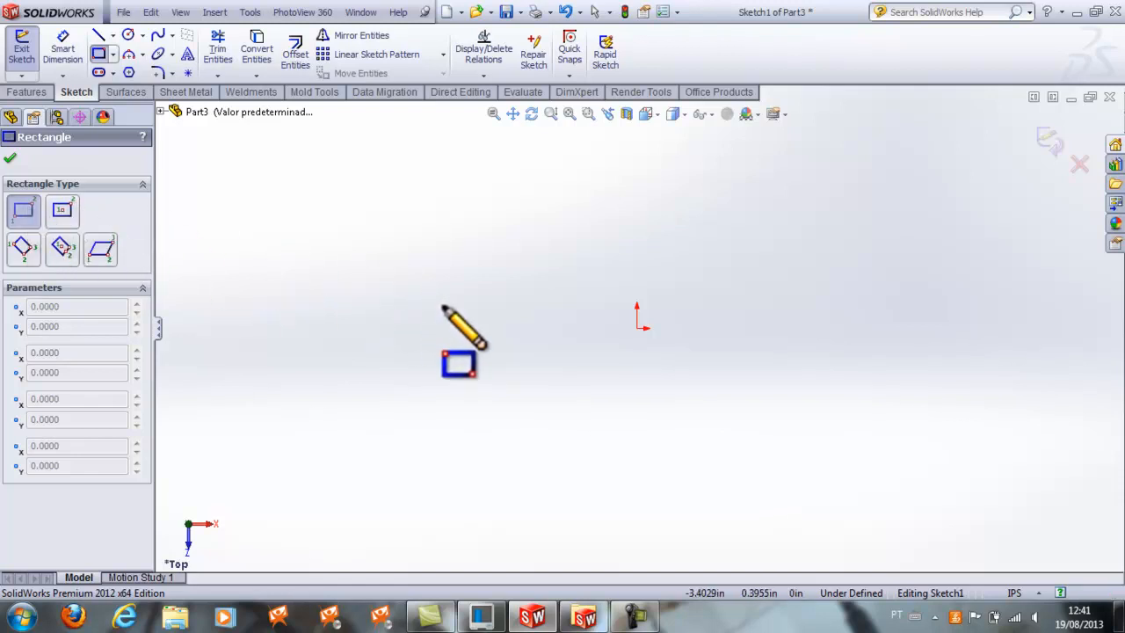
left_click(637, 328)
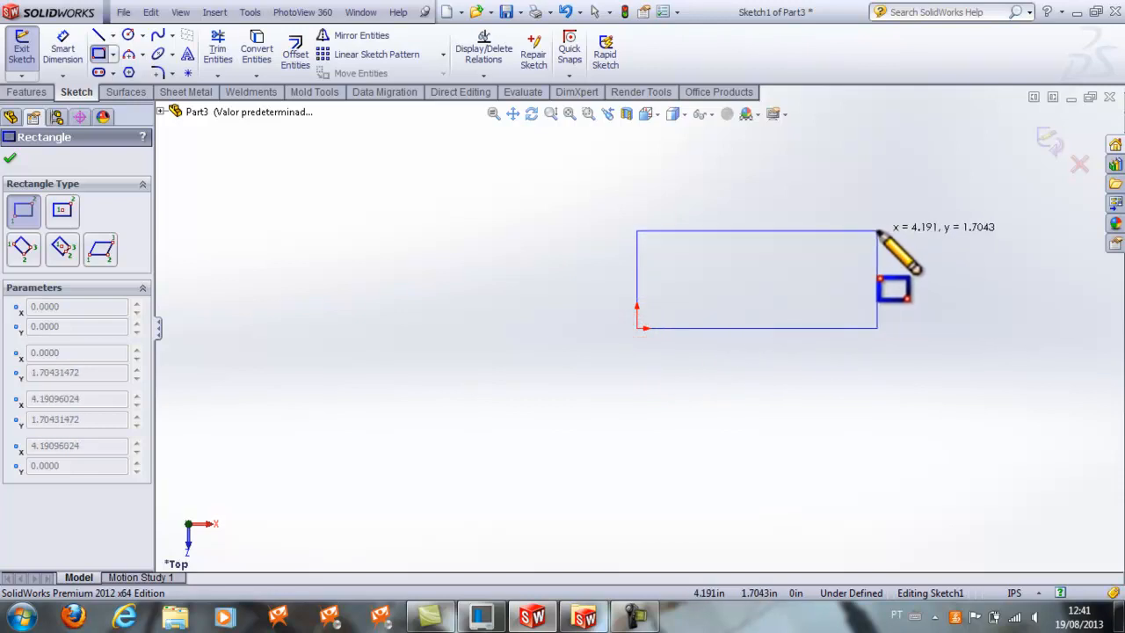
left_click(876, 231)
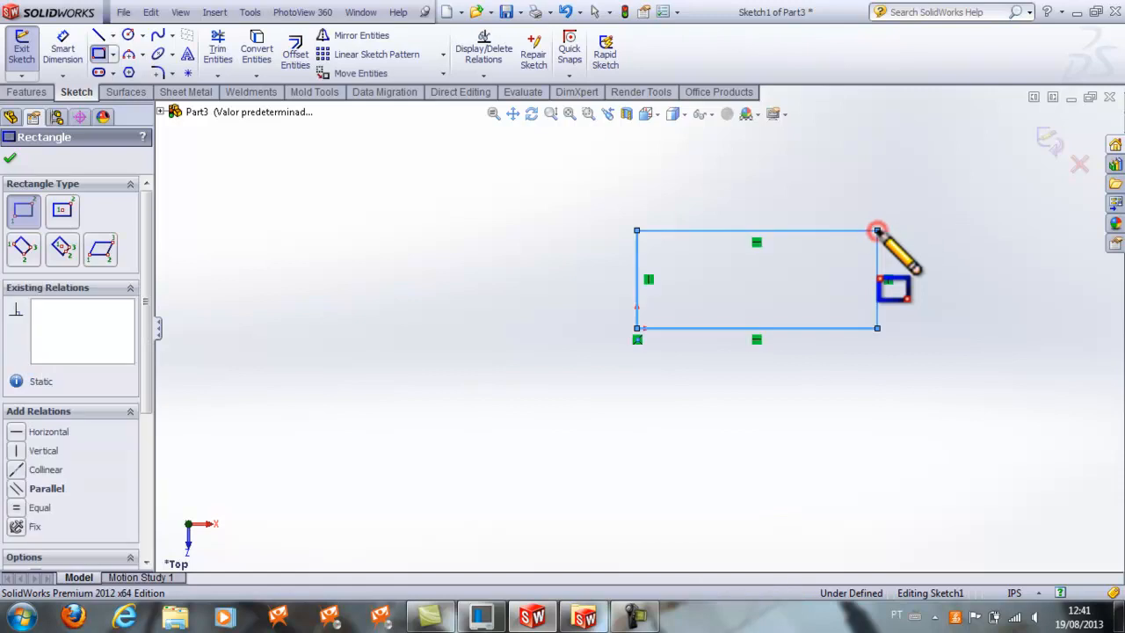
scroll(832, 262, "down", 4)
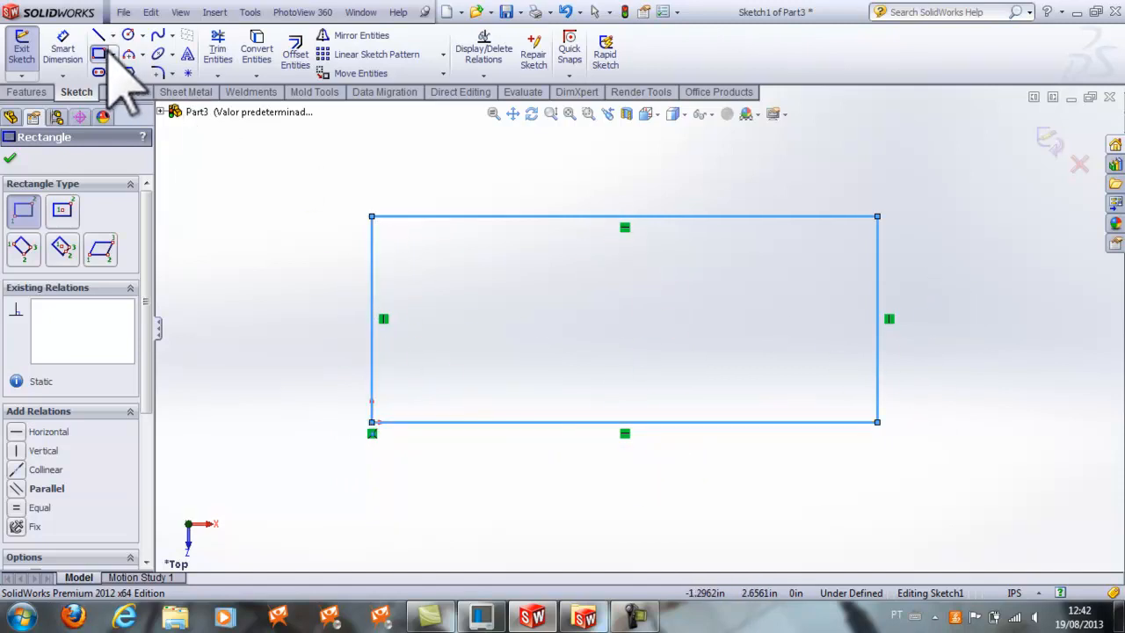
left_click(11, 158)
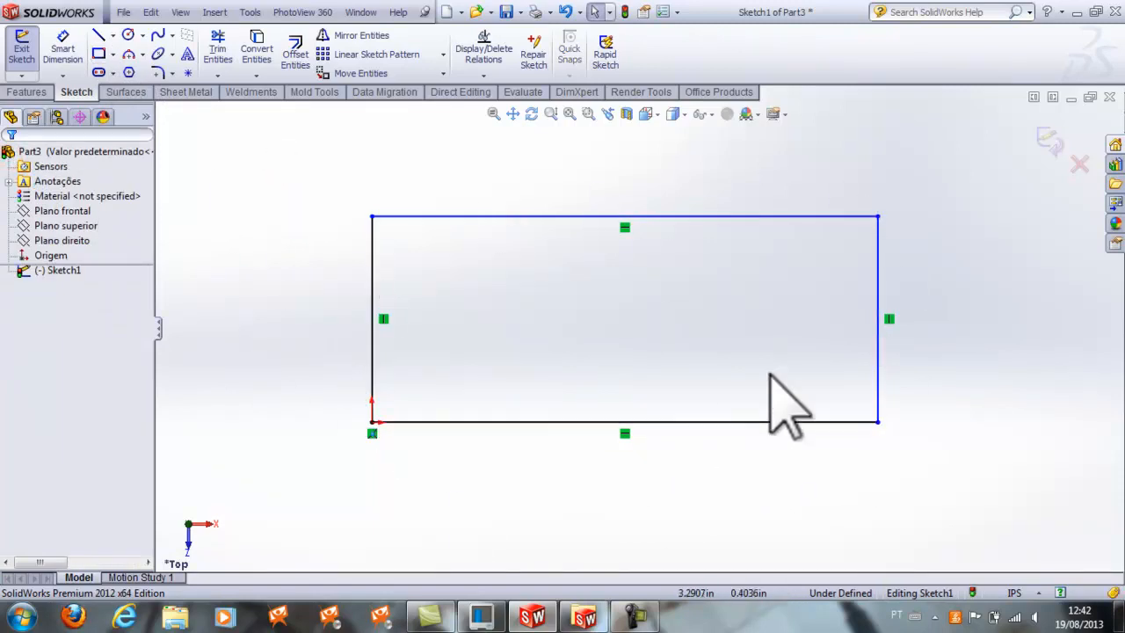
mouse_move(880, 218)
left_mouse_down()
mouse_move(820, 268)
mouse_move(878, 220)
left_mouse_up()
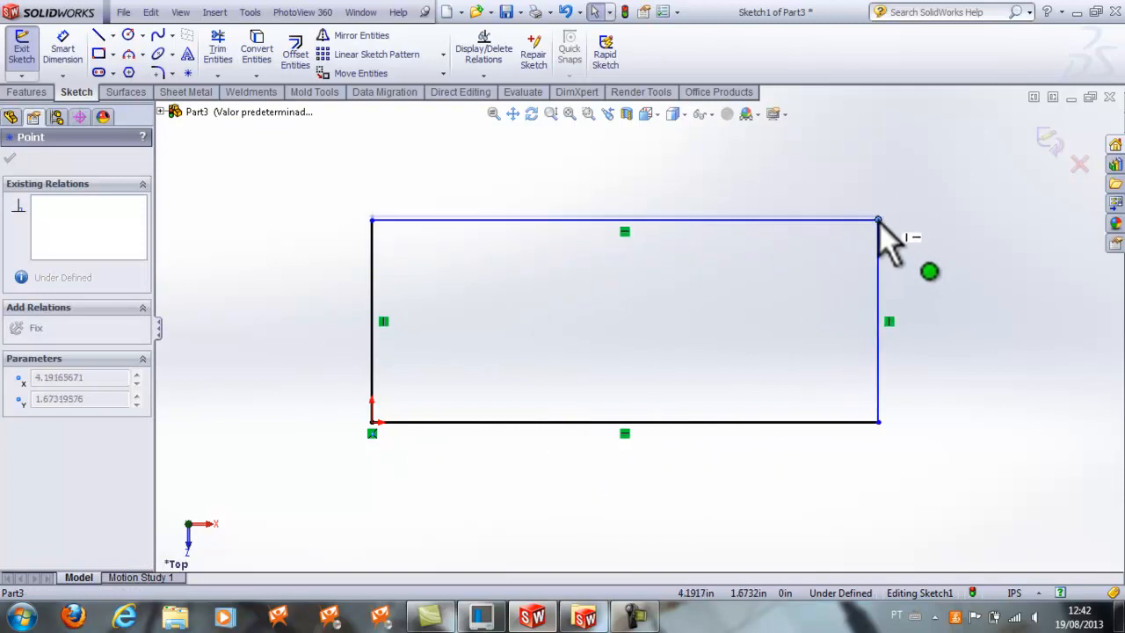
left_click(650, 297)
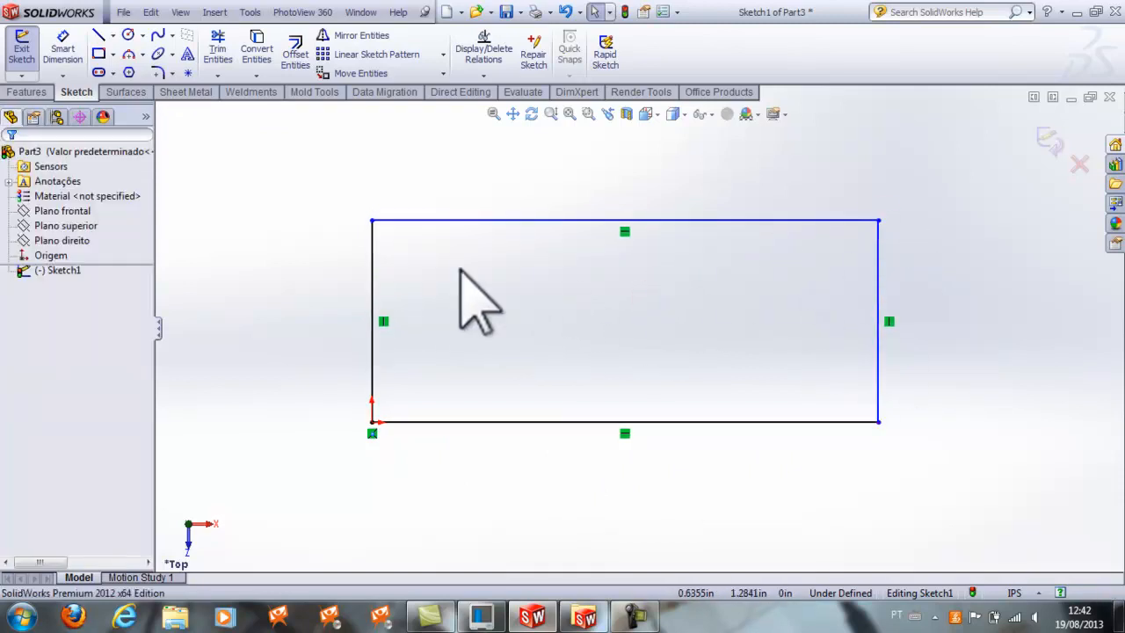
Dimension the rectangle's bottom edge and set its length to 4 in
left_click(63, 49)
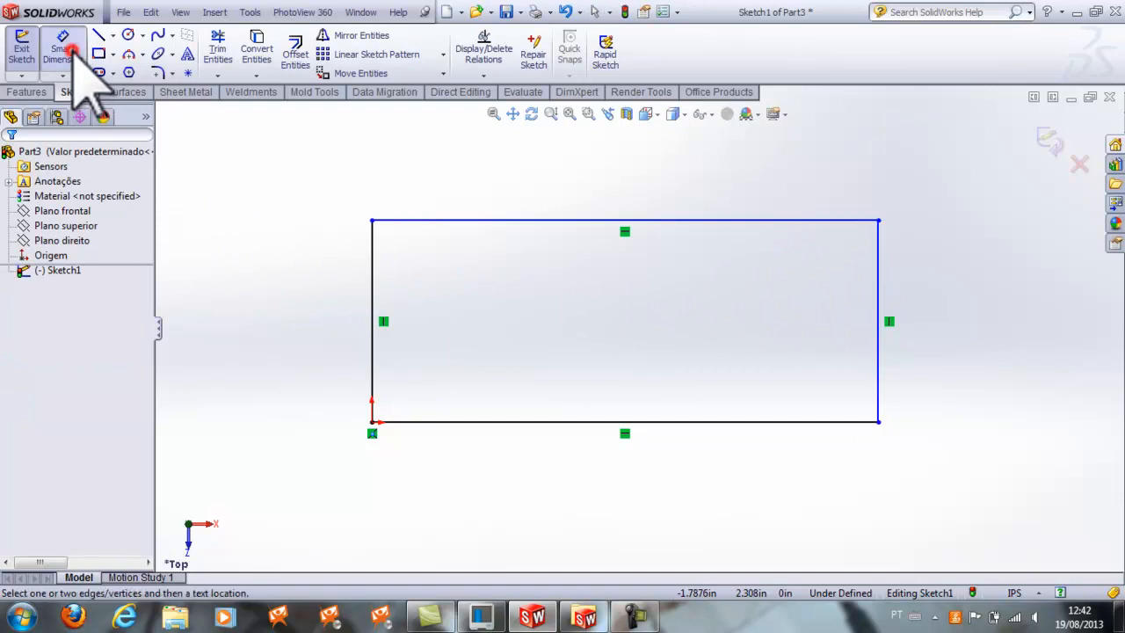
left_click(576, 423)
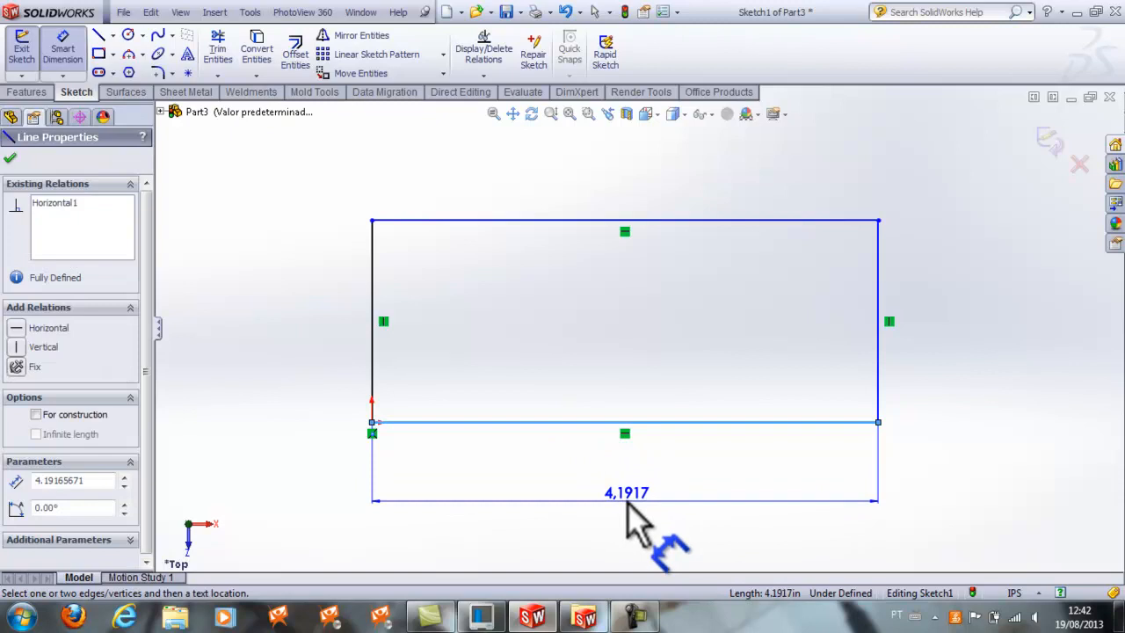
left_click(626, 503)
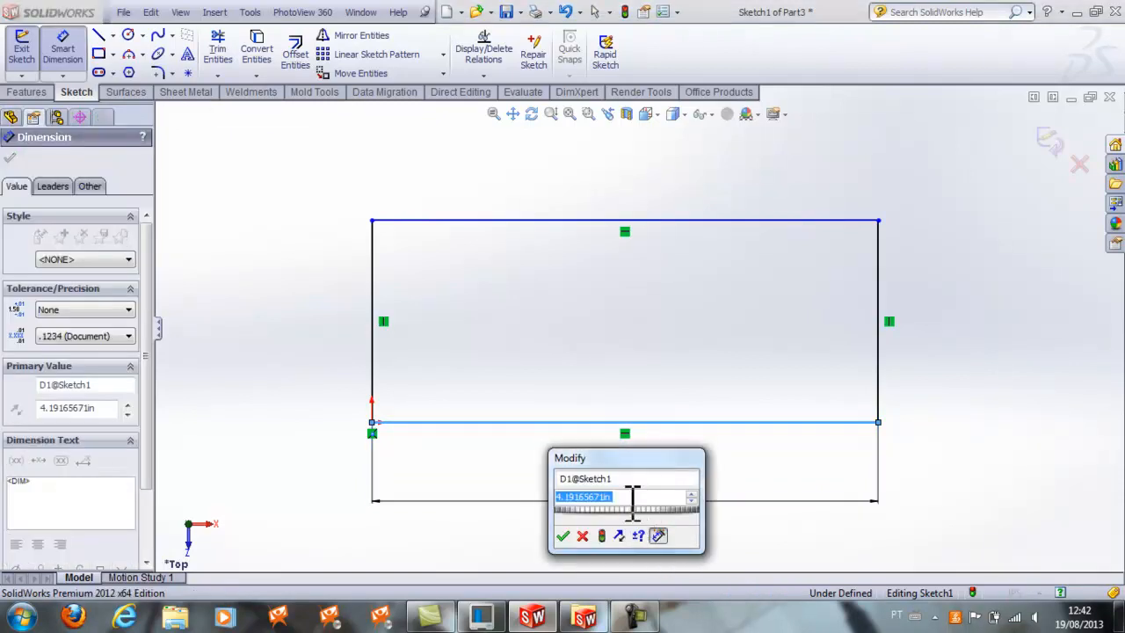
type("4")
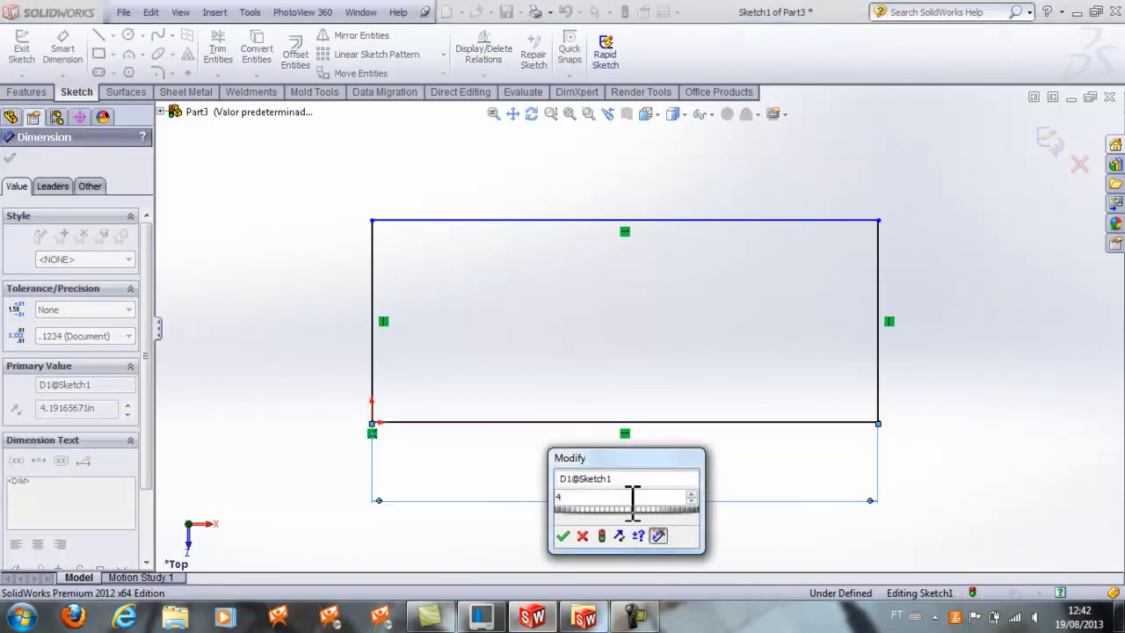
key("Return")
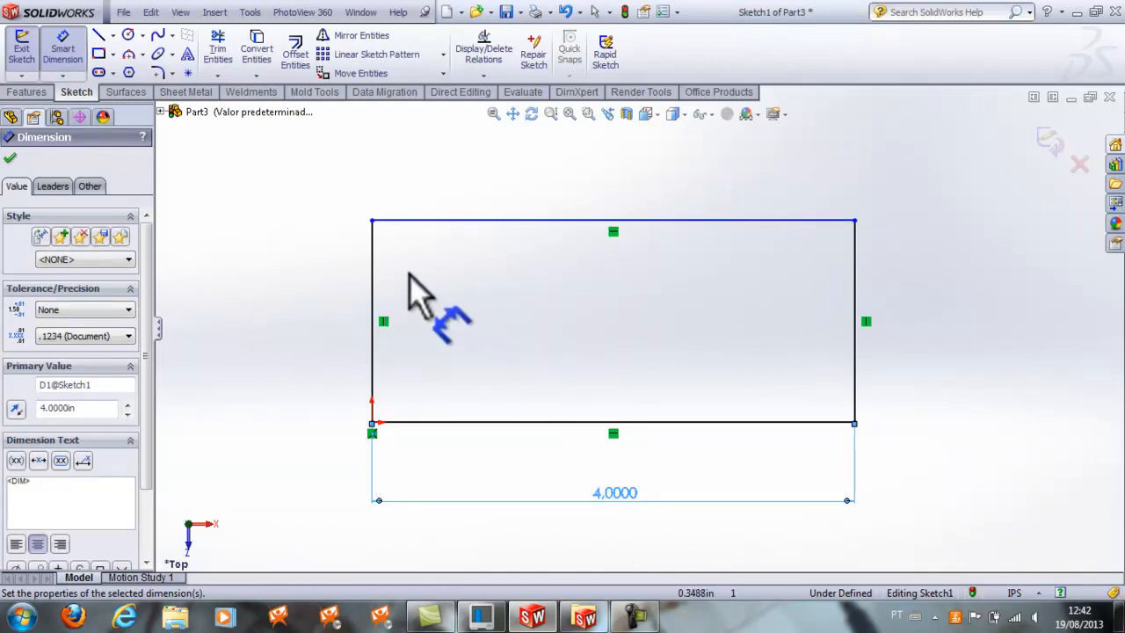
Dimension the rectangle's left edge and set its height to 1.5 in
left_click(375, 287)
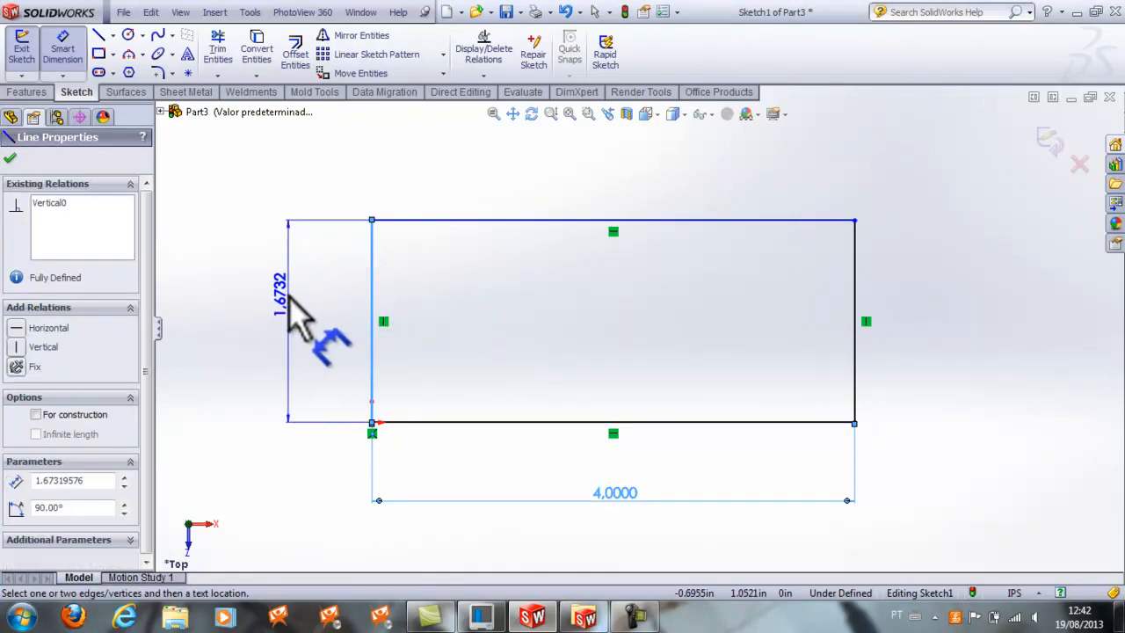
left_click(288, 297)
type("1.5")
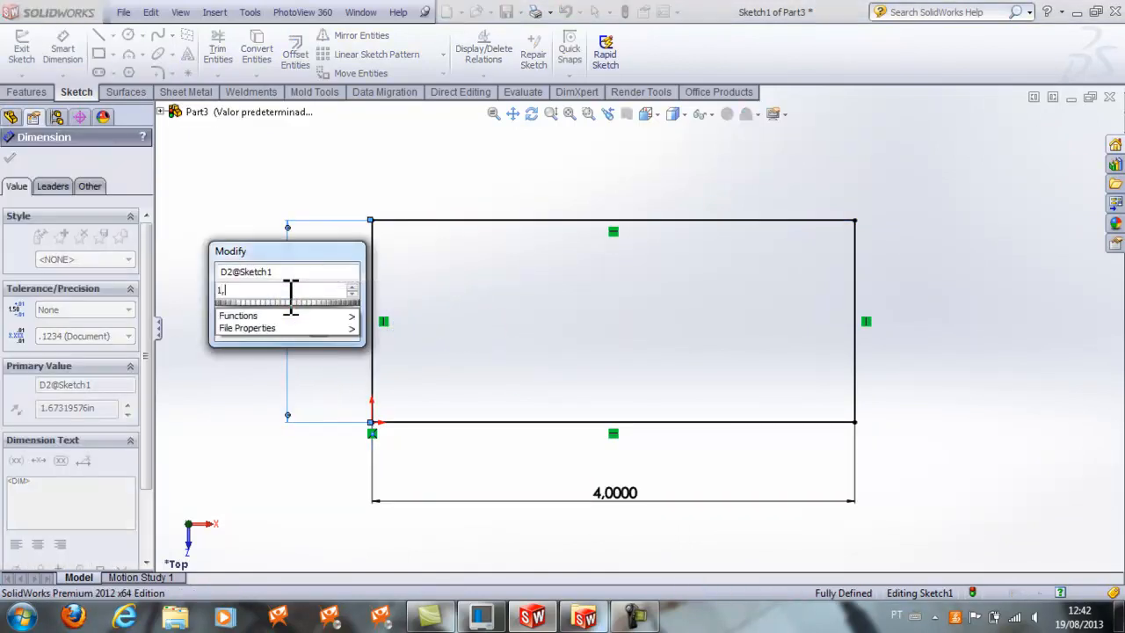
key("Return")
left_click(362, 211)
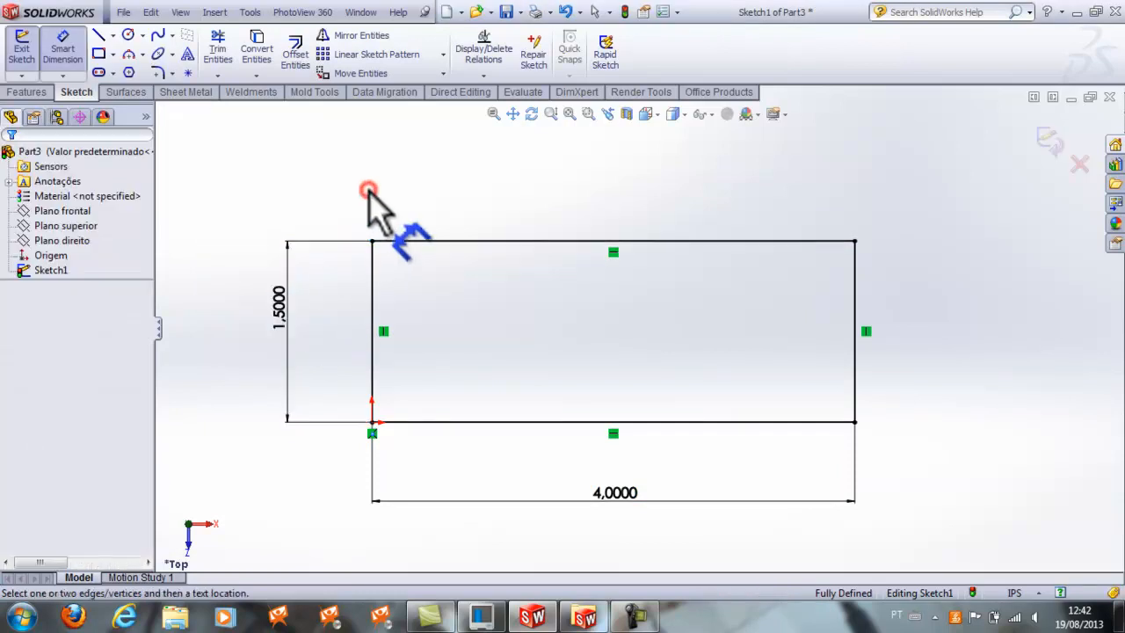
left_click(602, 423)
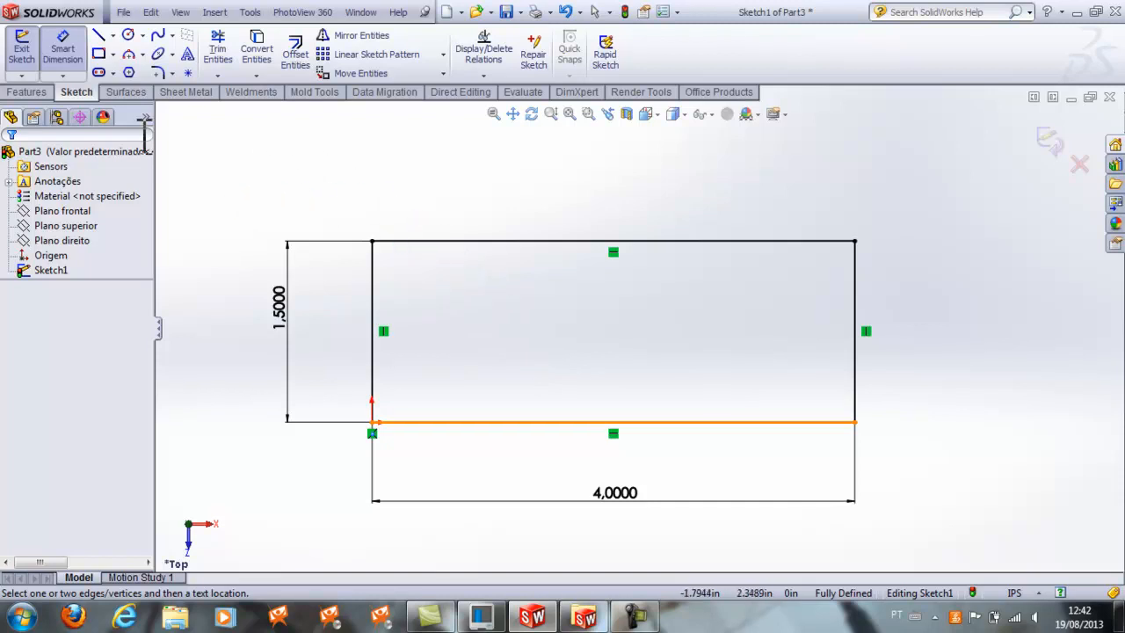
Extrude the rectangle upward from the sketch plane as a blind boss to form a solid block
left_click(27, 93)
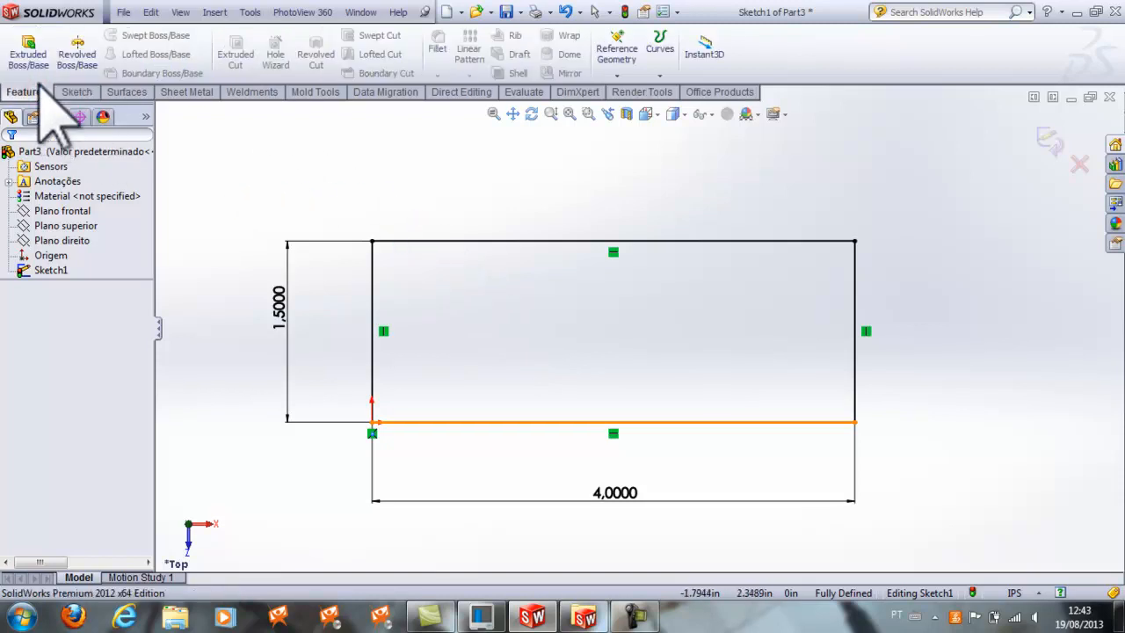
left_click(35, 55)
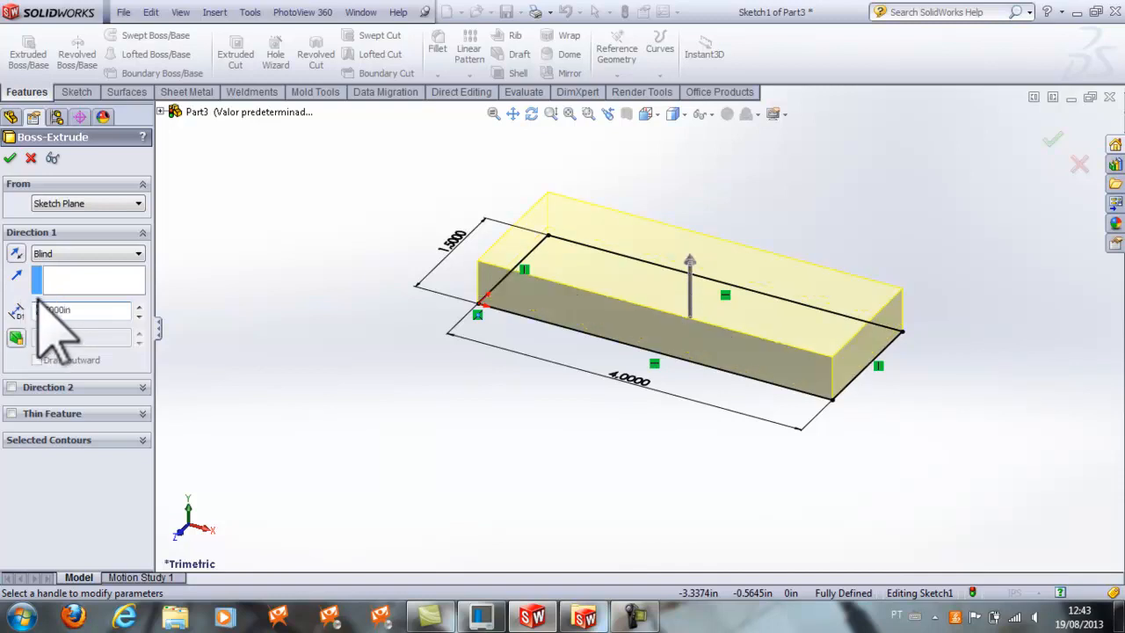
left_click(10, 159)
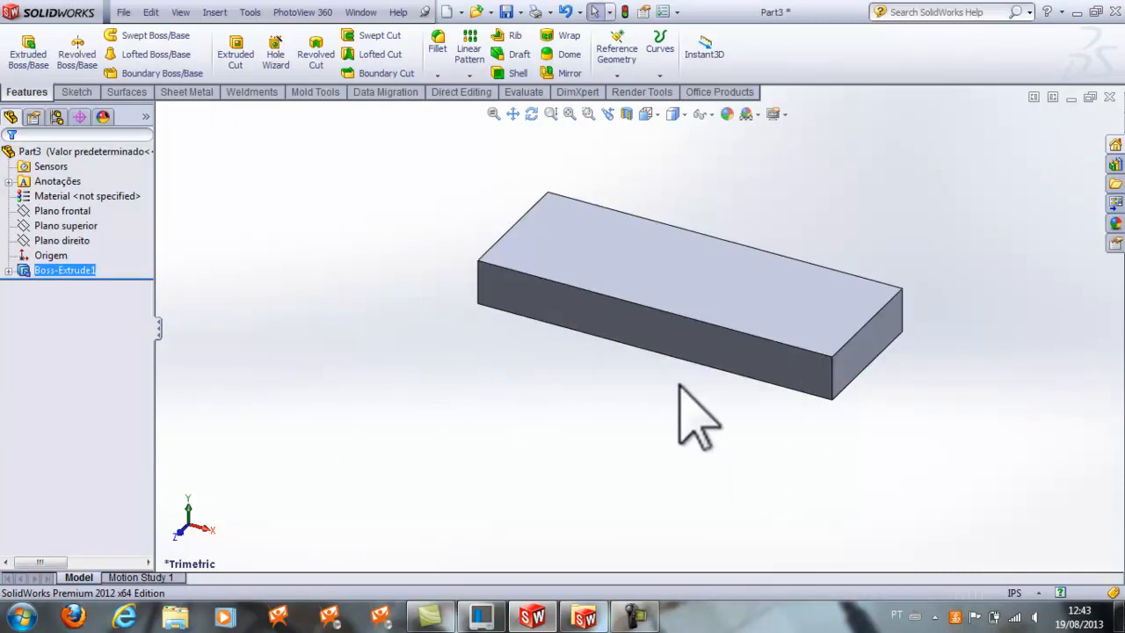
scroll(603, 370, "down", 2)
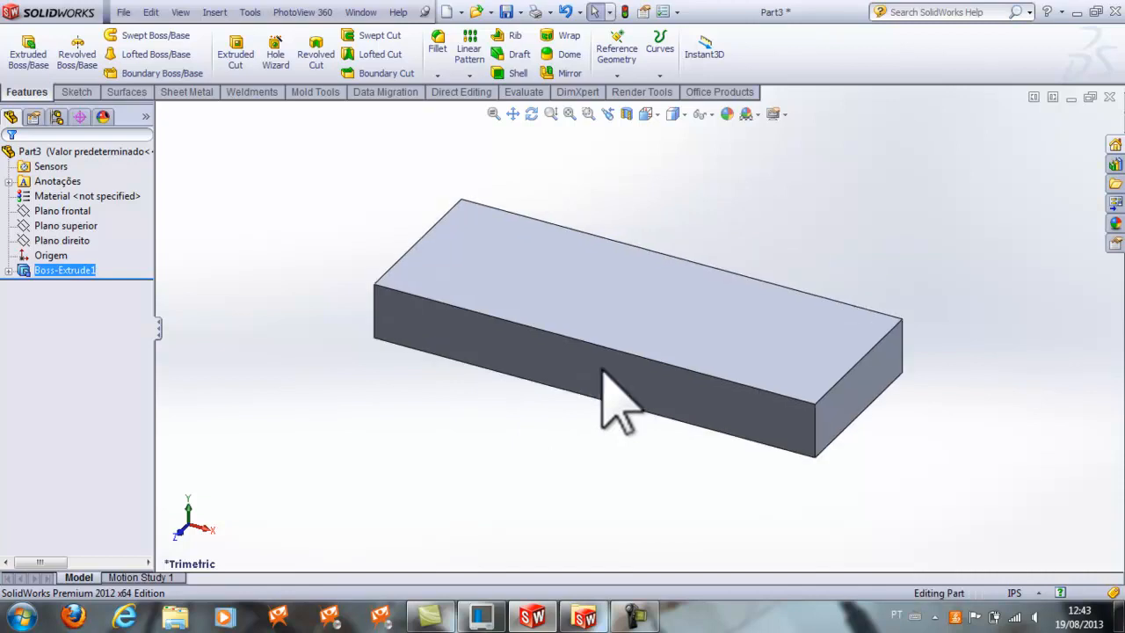
left_click(603, 374)
middle_click_drag(557, 459, 729, 202)
left_click(713, 156)
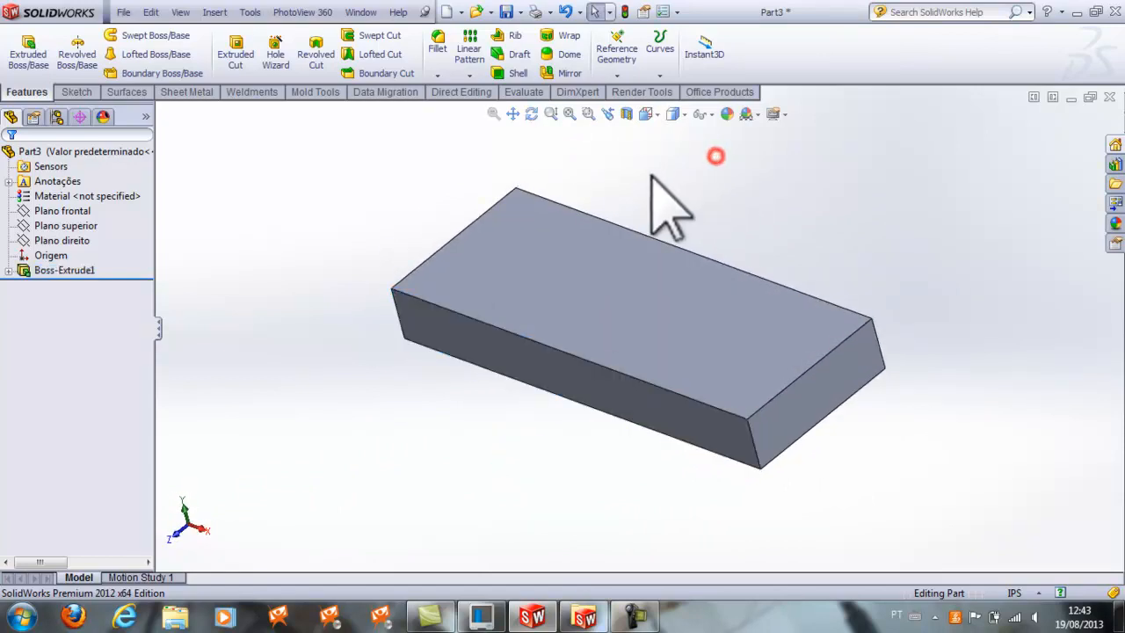
Start a new sketch on the block's long front face and orient the view normal to it
left_click(659, 115)
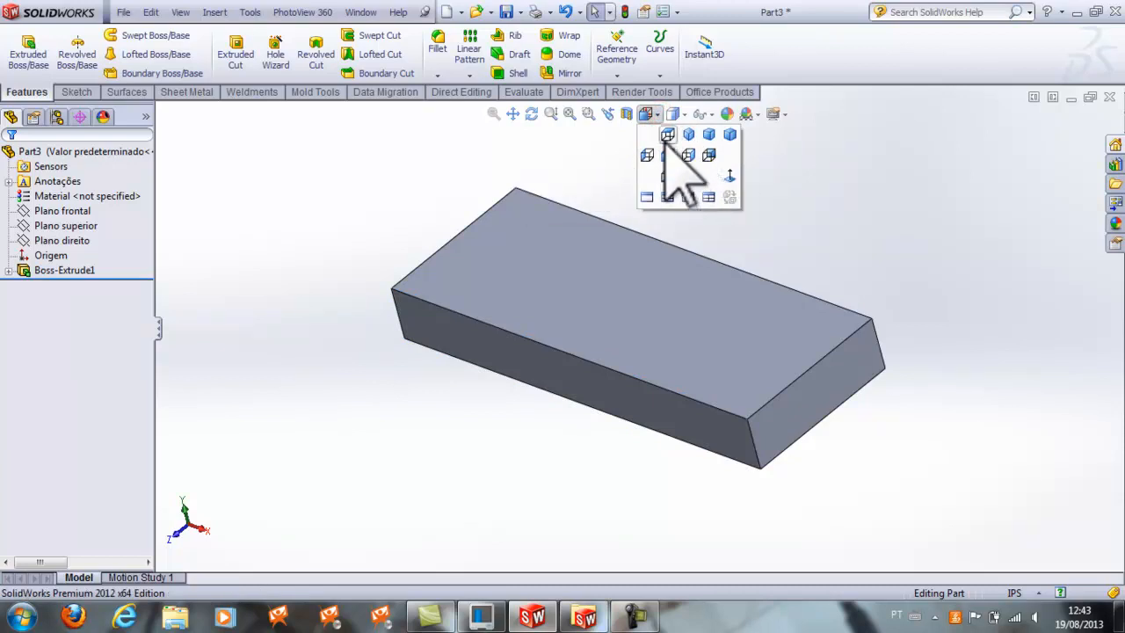
left_click(688, 134)
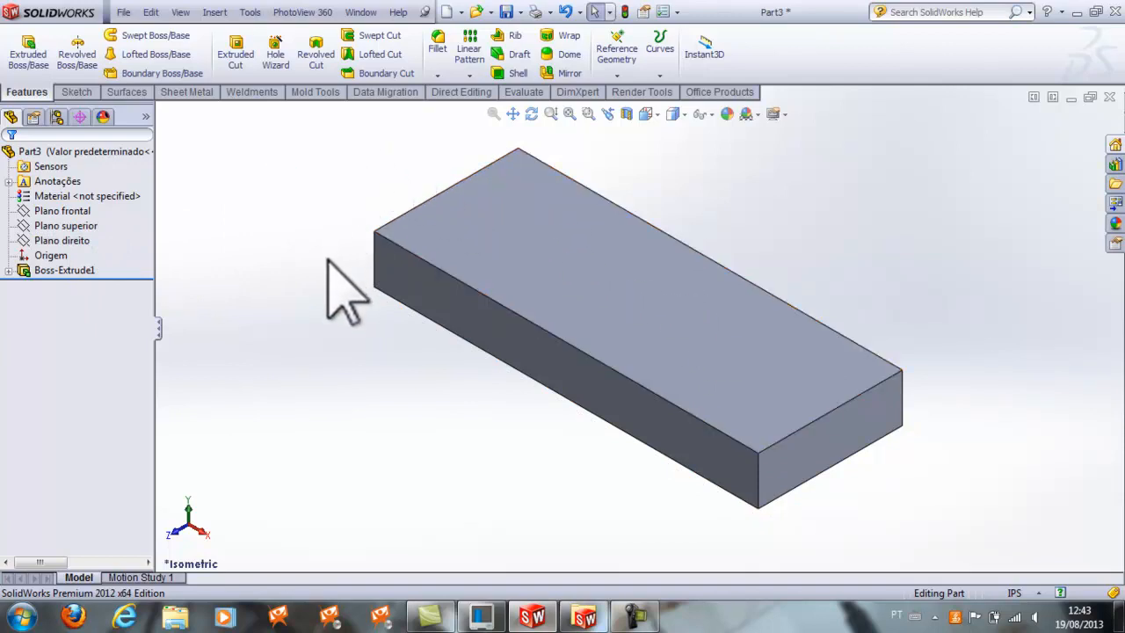
left_click(487, 328)
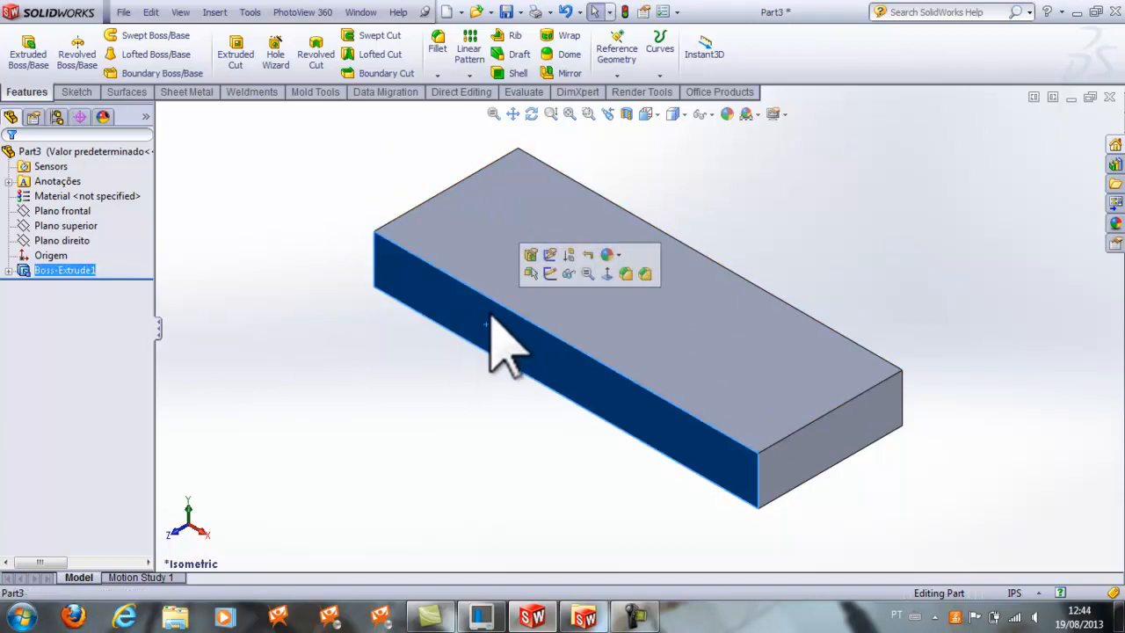
left_click(76, 93)
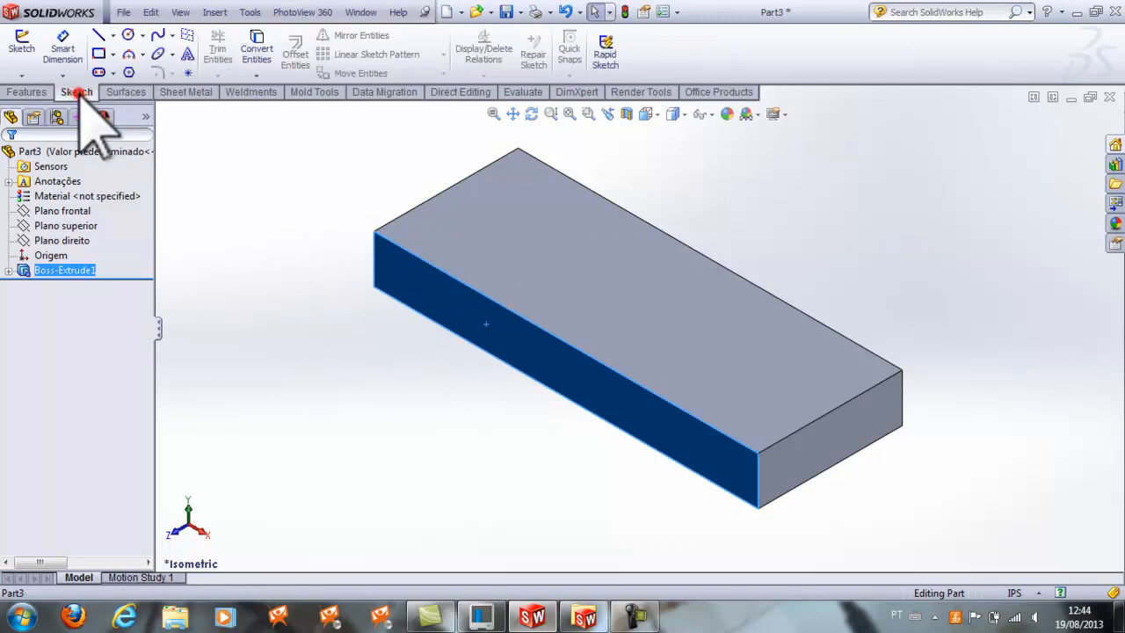
left_click(22, 44)
left_click(79, 226)
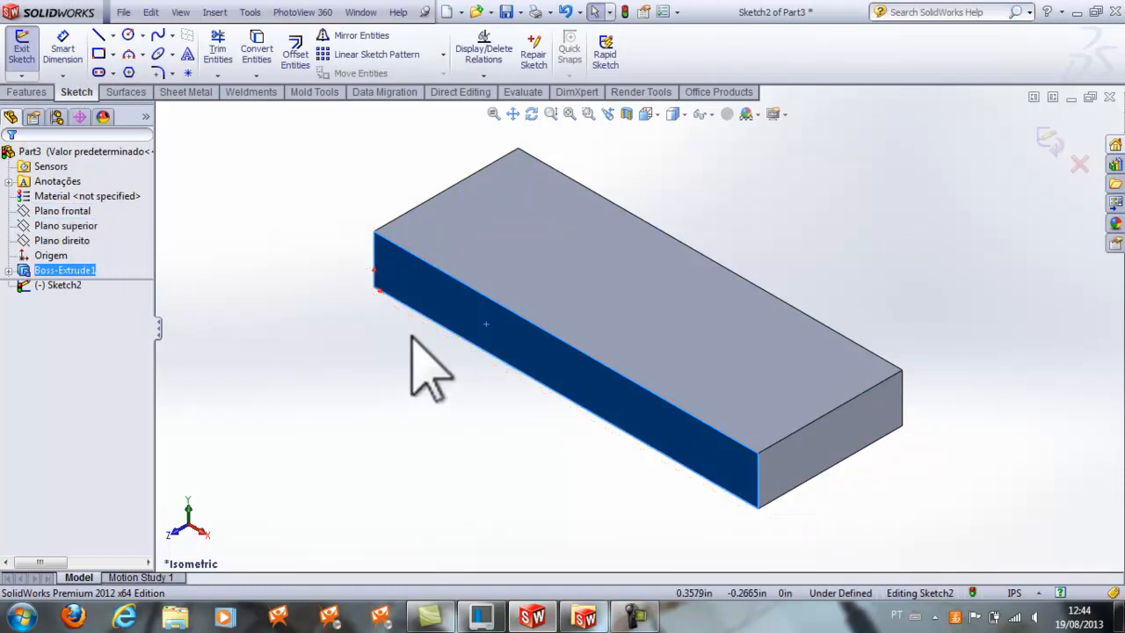
left_click(485, 324)
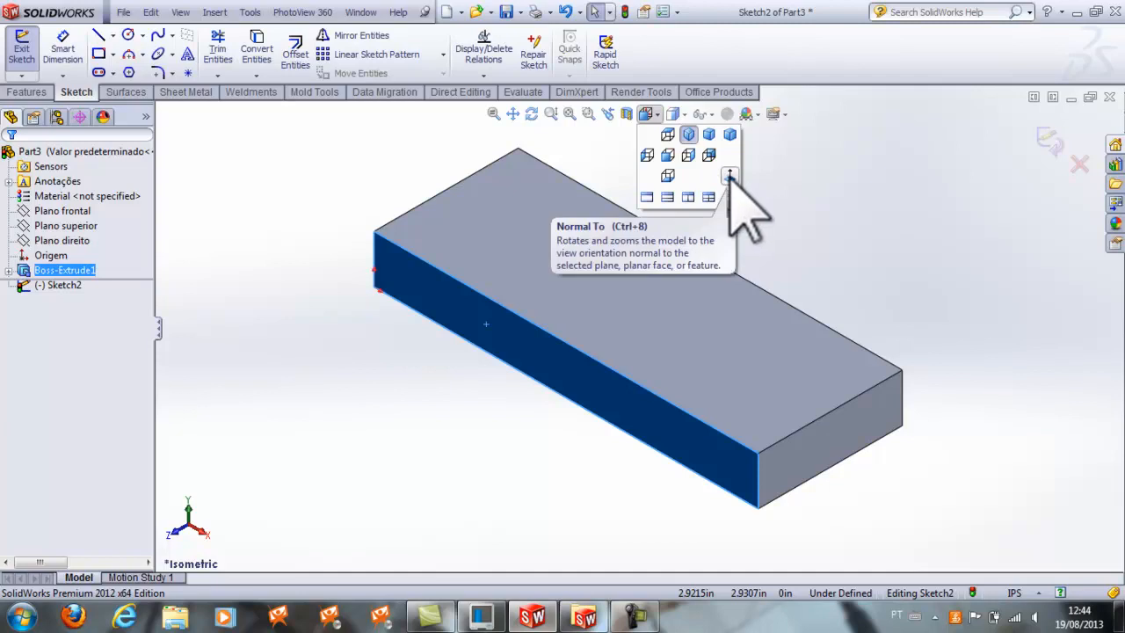
left_click(729, 178)
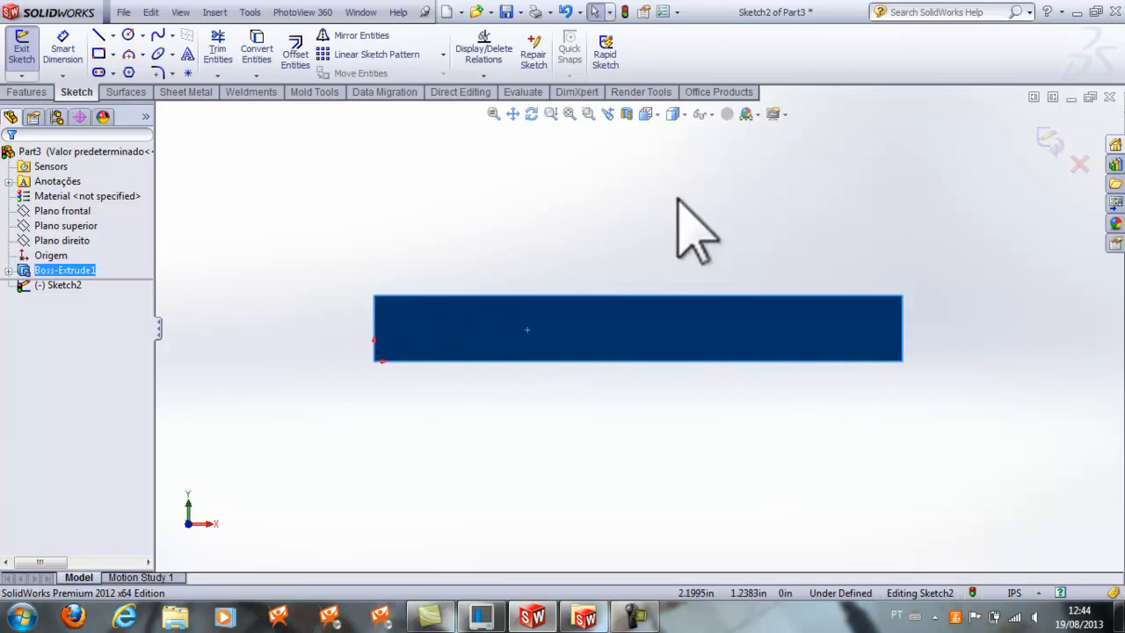
left_click(933, 147)
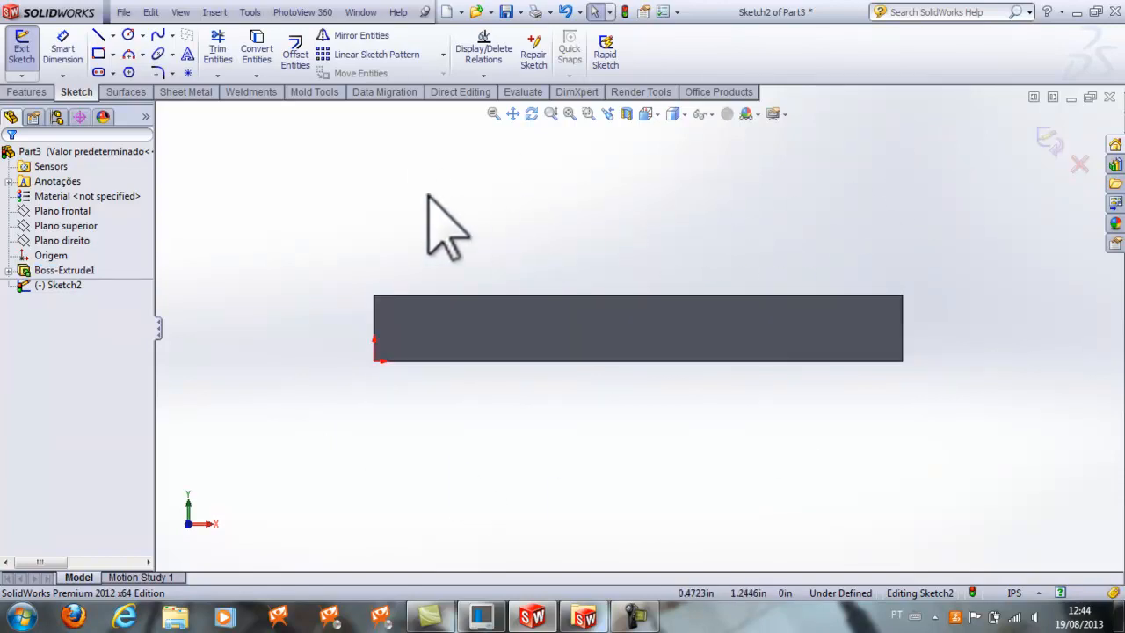
Sketch a closed arch profile from the block's bottom edge: two vertical lines about 0.9 in high, a tangent arc of about 0.99 in radius, and a closing base line
left_click(99, 35)
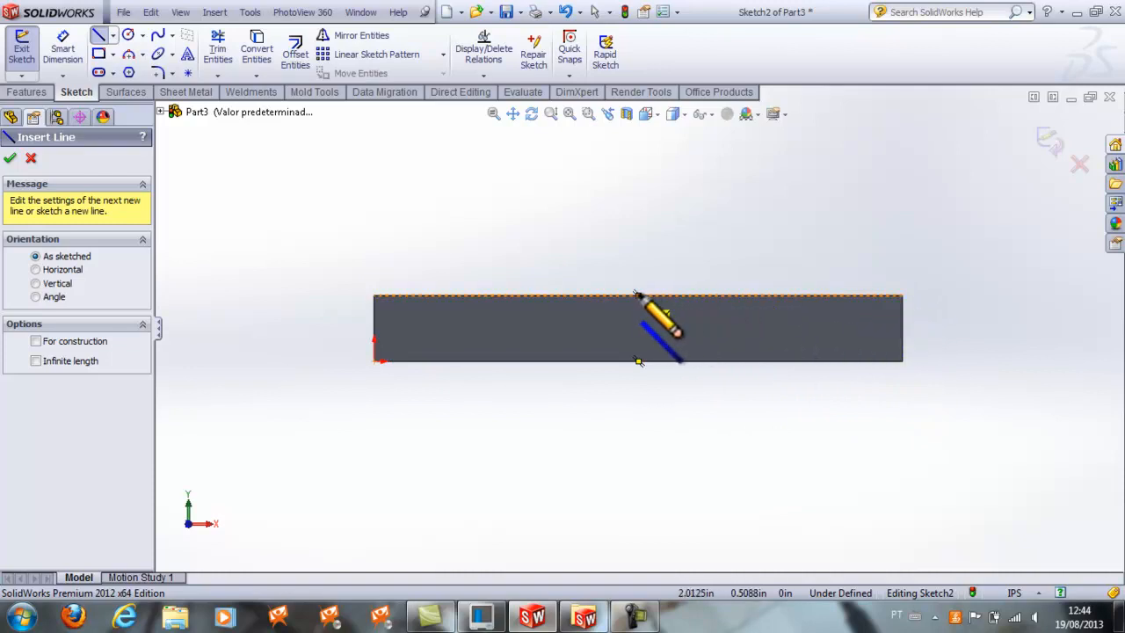
left_click(493, 360)
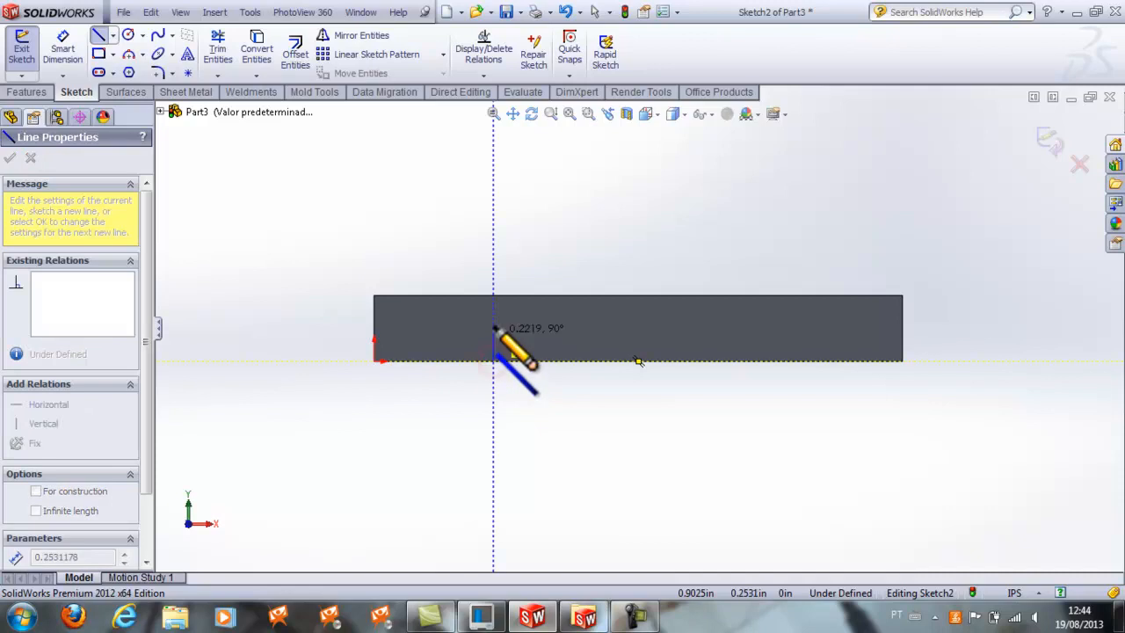
left_click(493, 240)
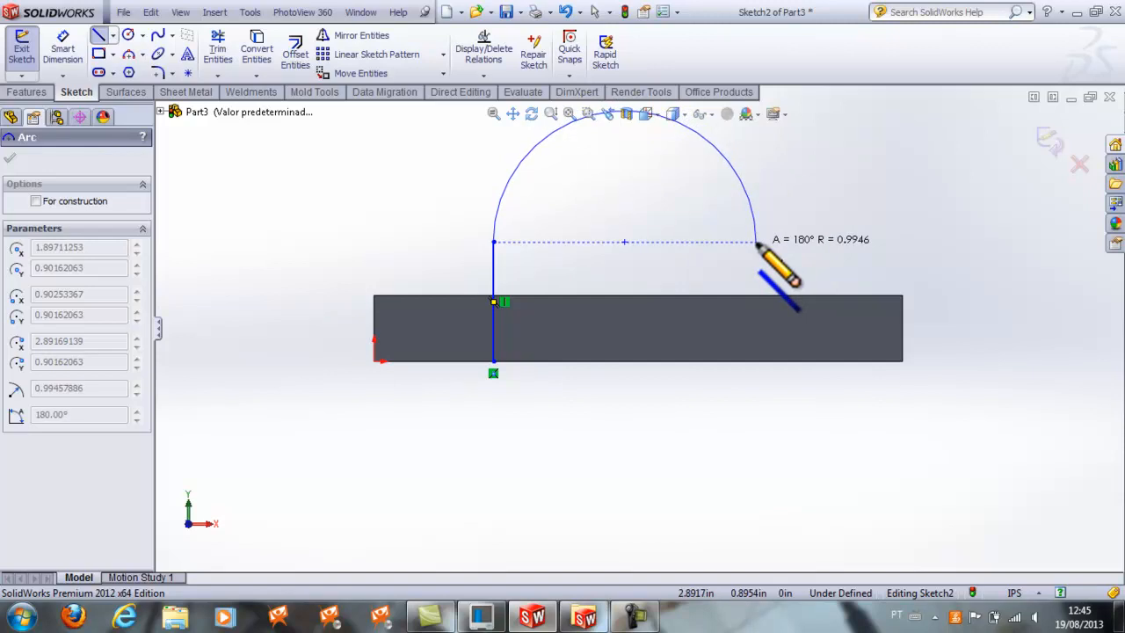
left_click(756, 241)
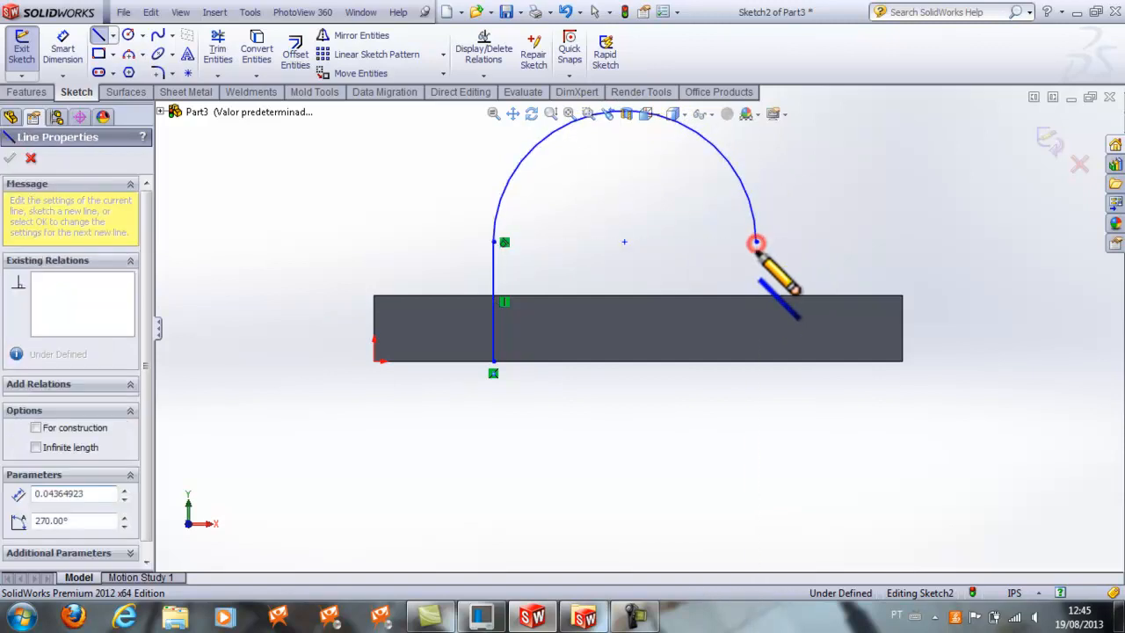
left_click(756, 360)
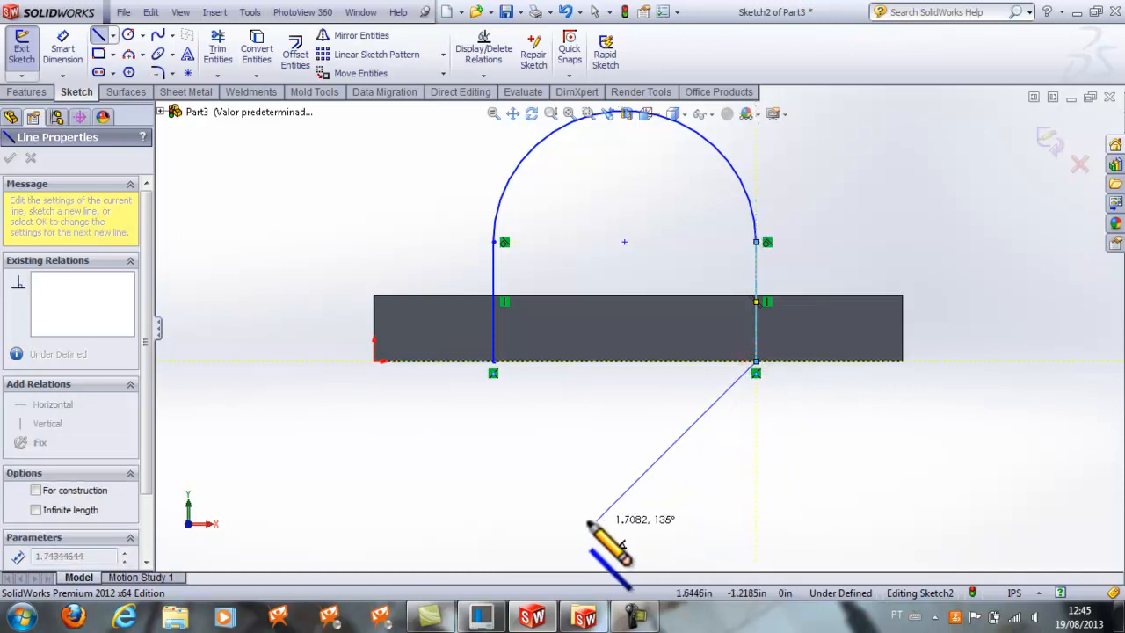
left_click(493, 360)
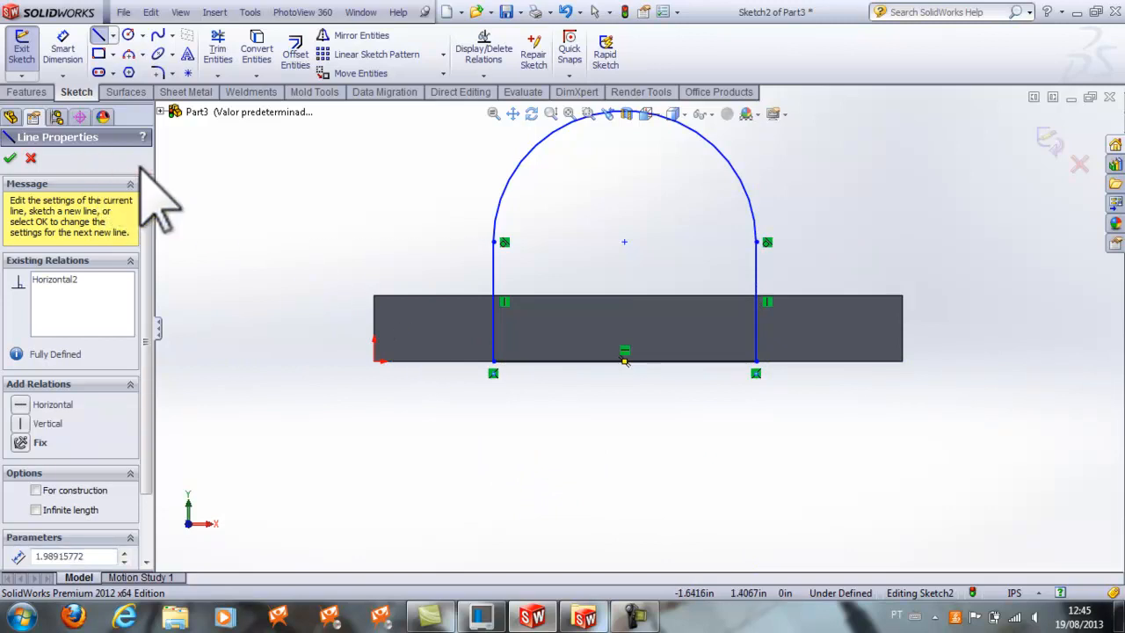
left_click(9, 158)
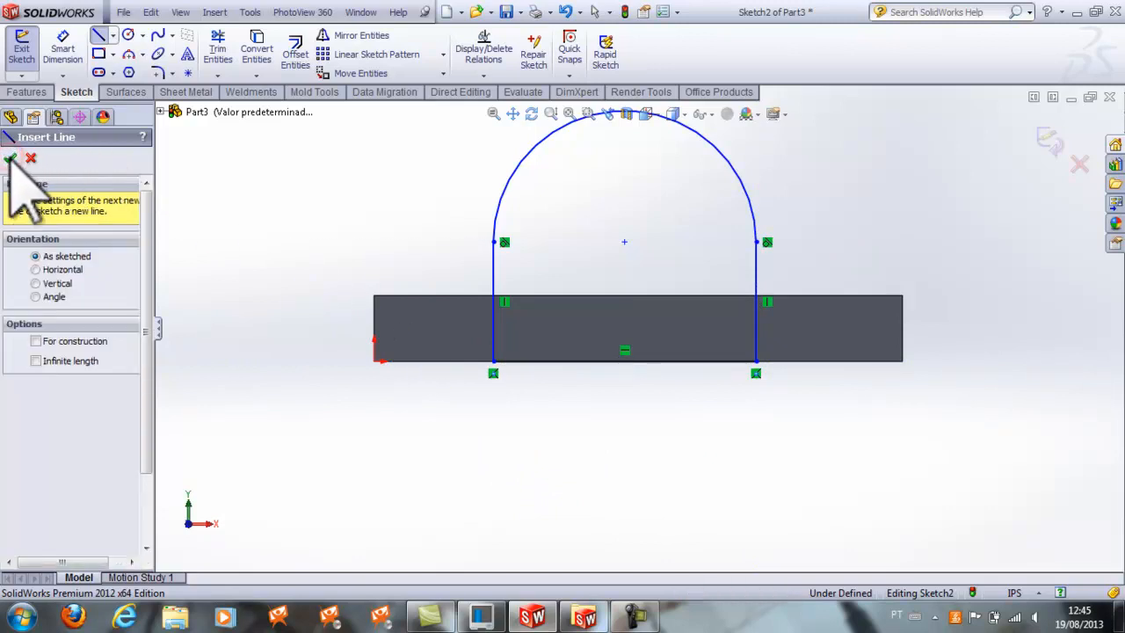
left_click(10, 159)
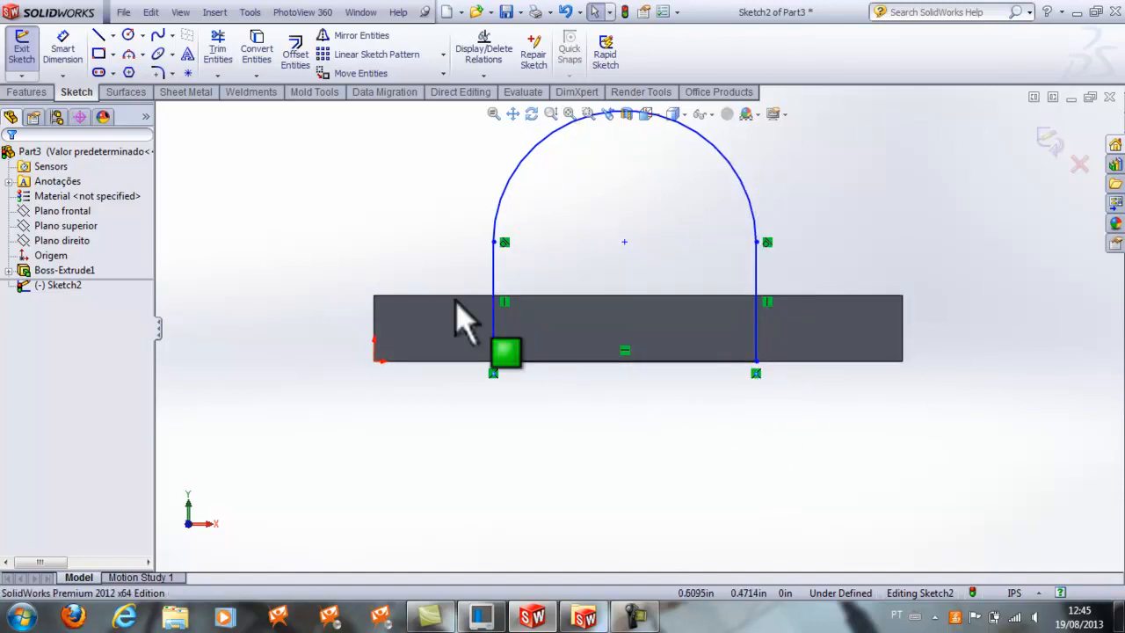
Delete the tangent relation between the arc and the right vertical line, and pull their shared endpoint inward to narrow the arch
left_click(768, 244)
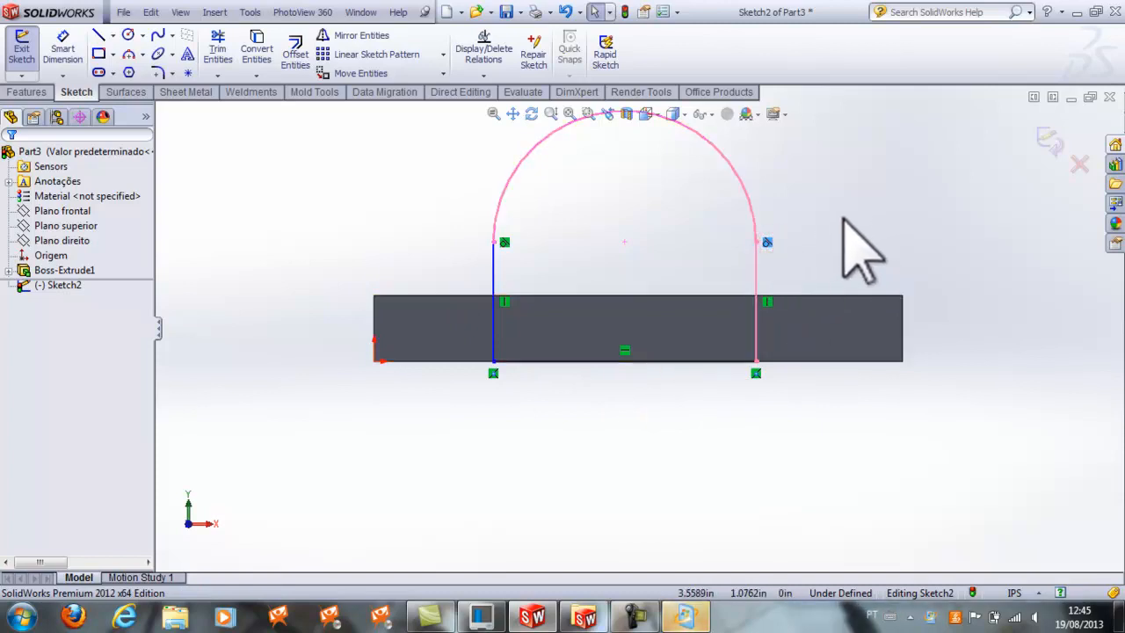
key("Delete")
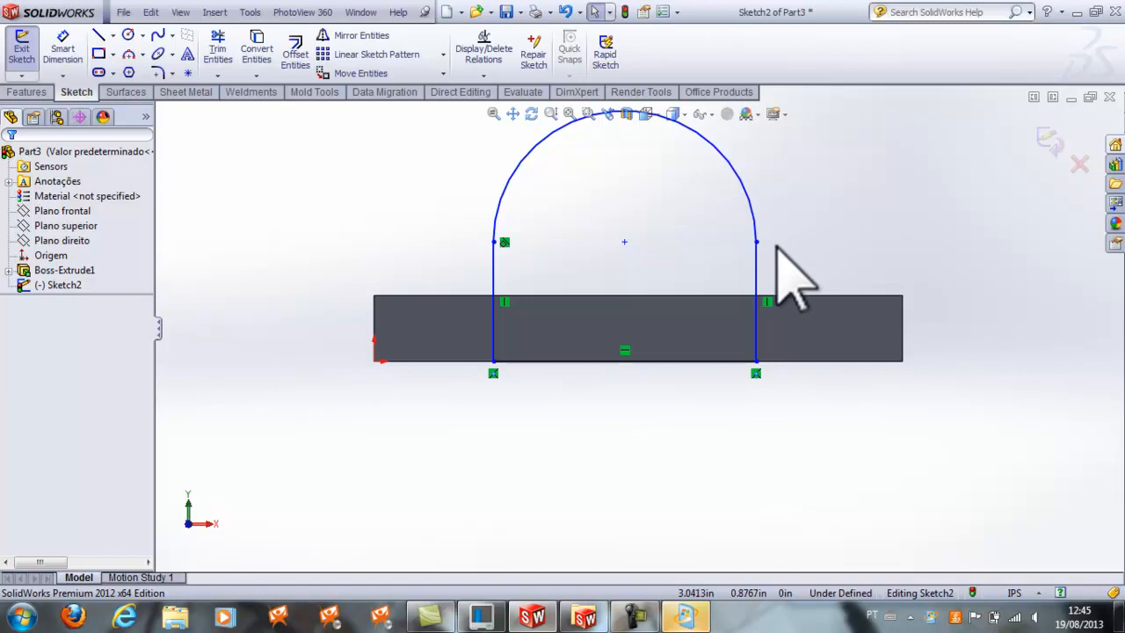
left_click_drag(758, 244, 686, 313)
left_click(621, 466)
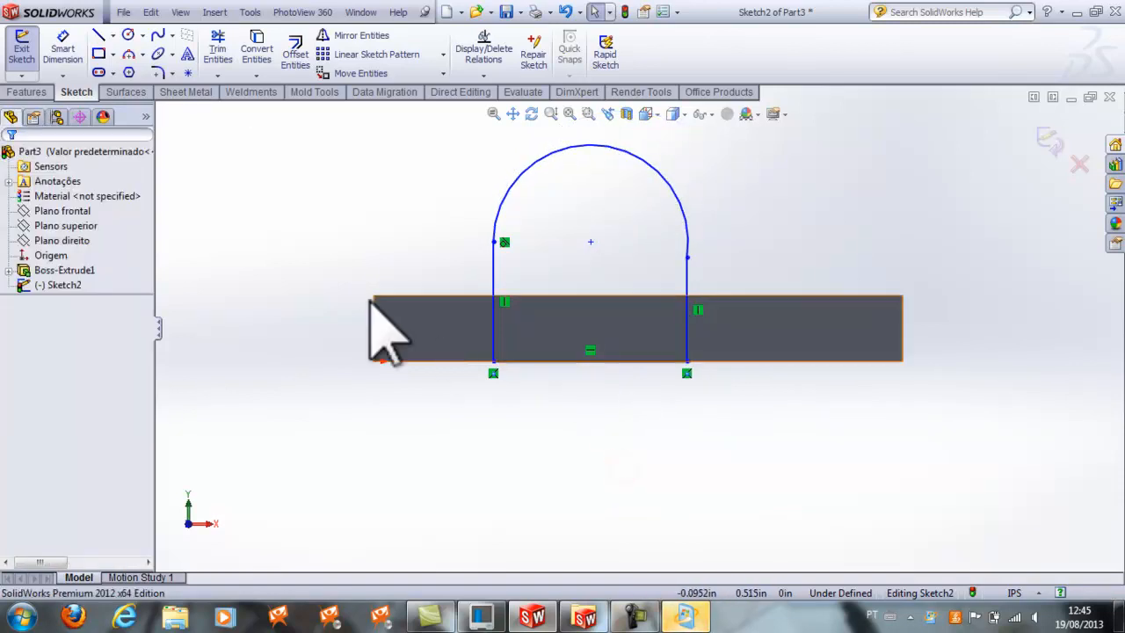
Add a tangent relation between the arc and the right vertical line
left_click(482, 76)
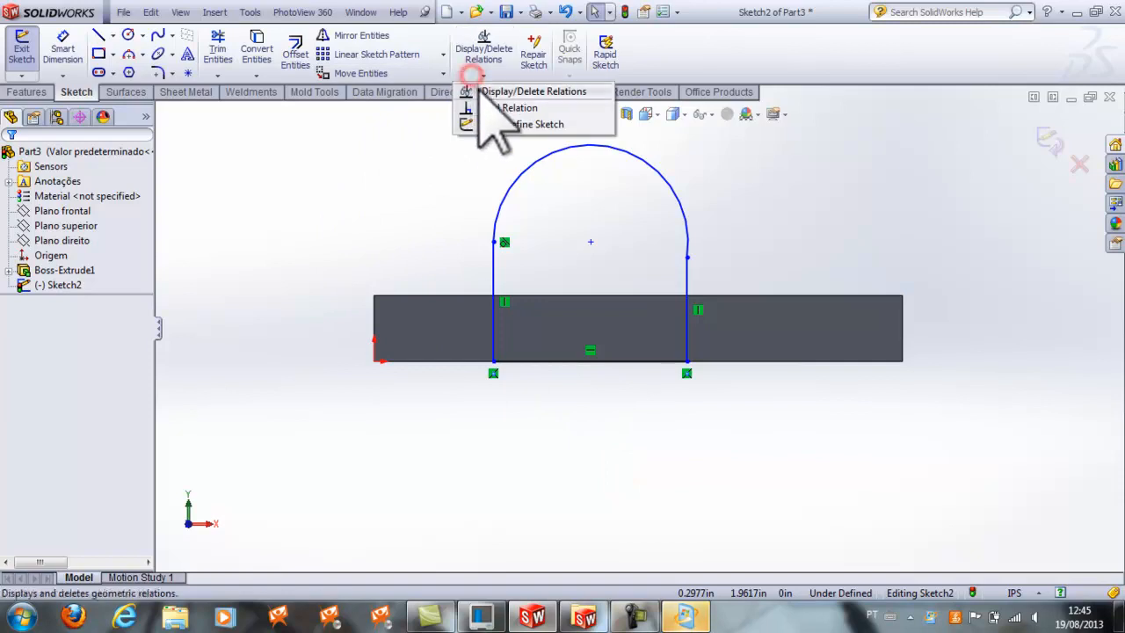
left_click(481, 107)
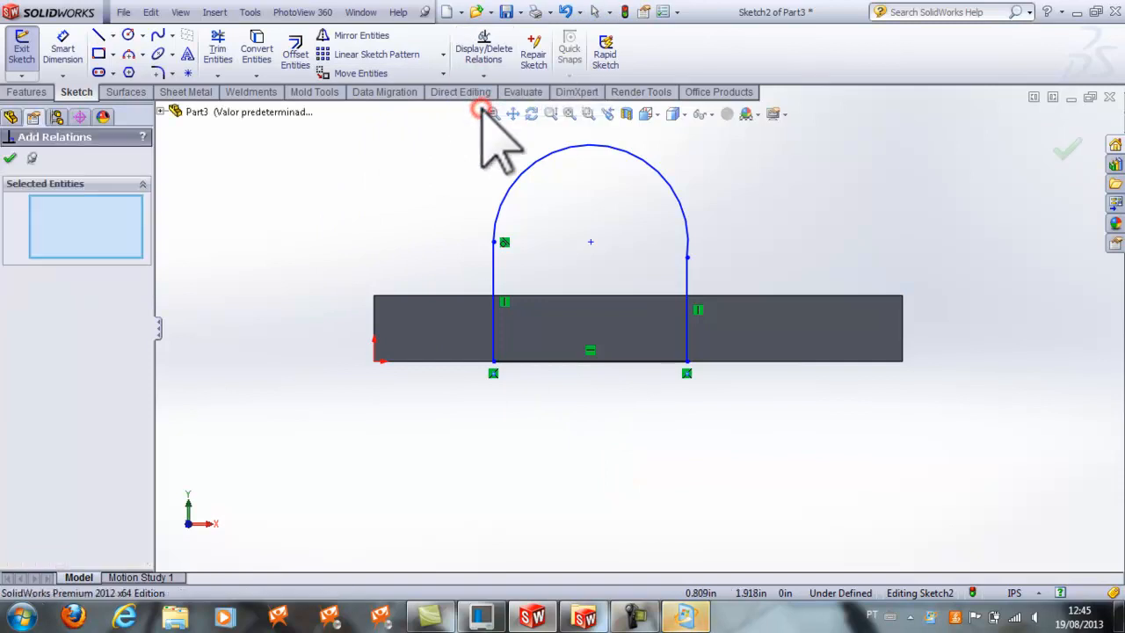
left_click(675, 193)
left_click(686, 279)
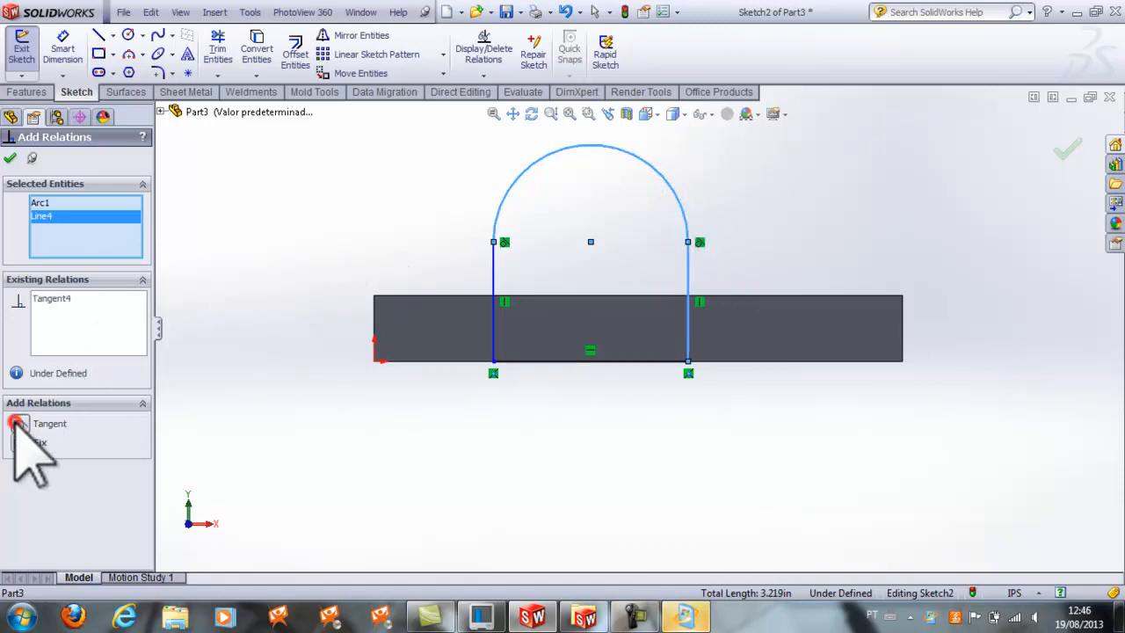
left_click(9, 157)
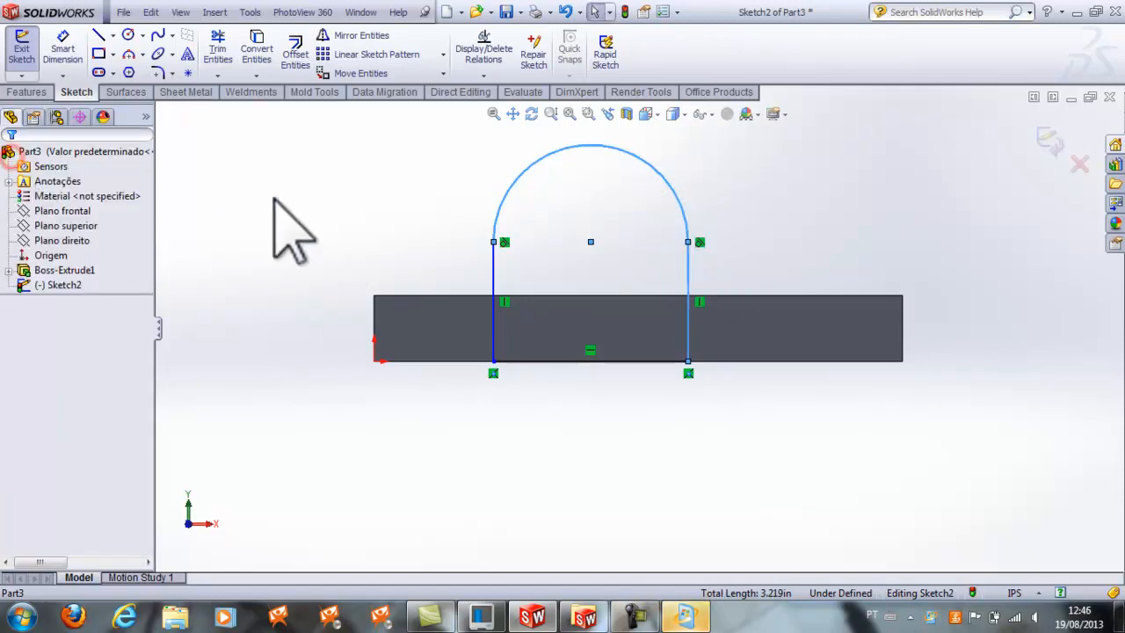
left_click(283, 187)
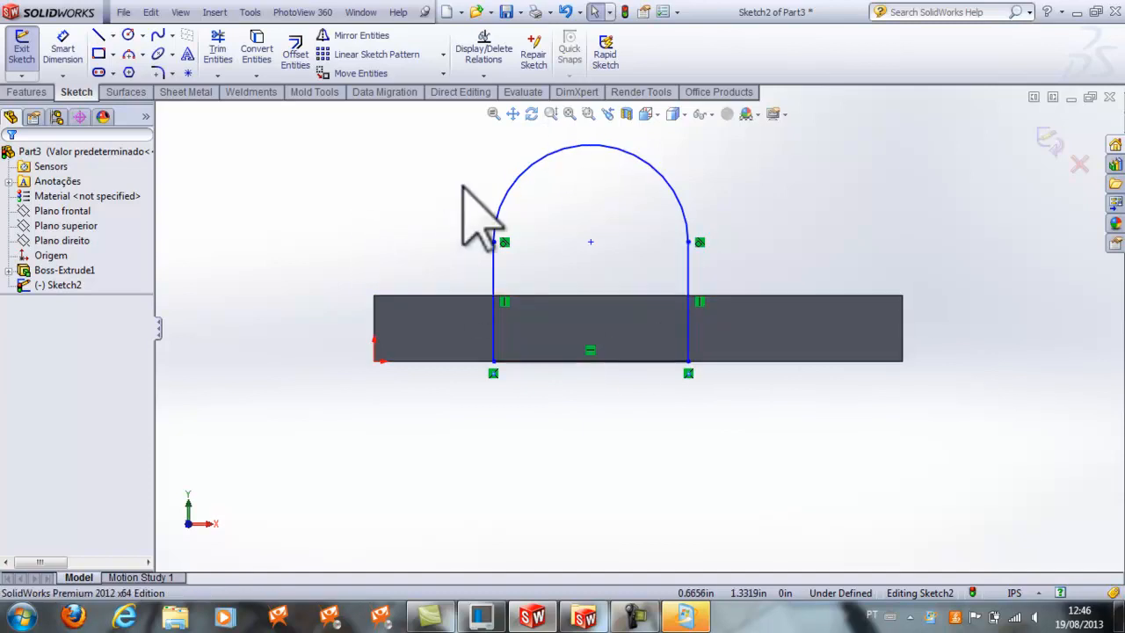
Dimension the arc centre's height above the block's bottom edge and set it to 1.5 in
left_click(68, 46)
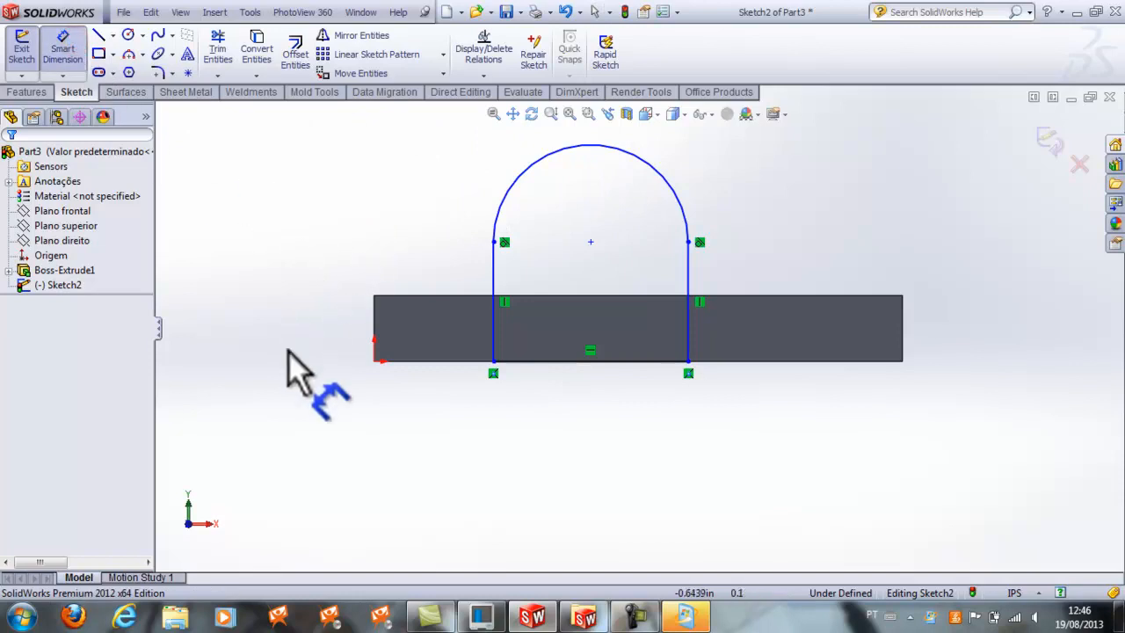
left_click(431, 362)
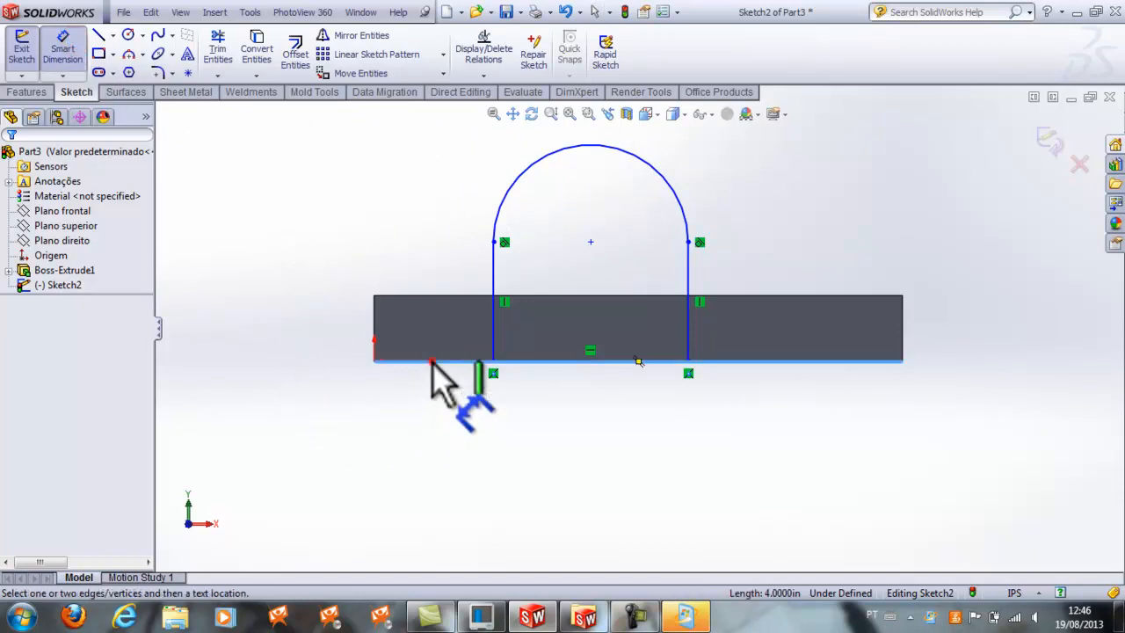
left_click(591, 243)
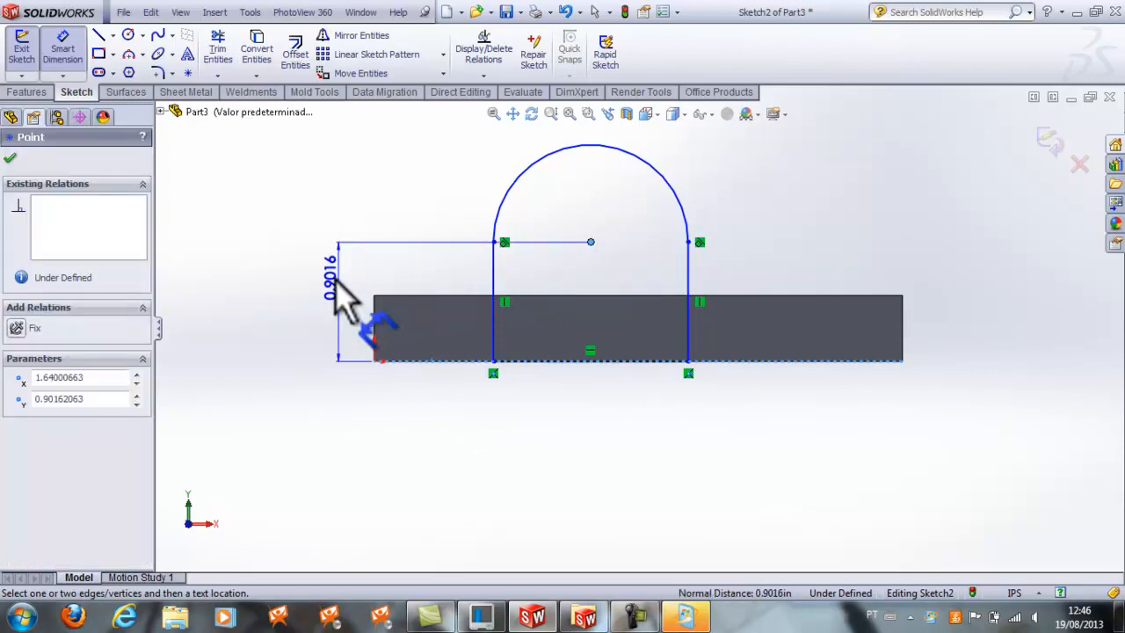
left_click(312, 296)
type("1.5")
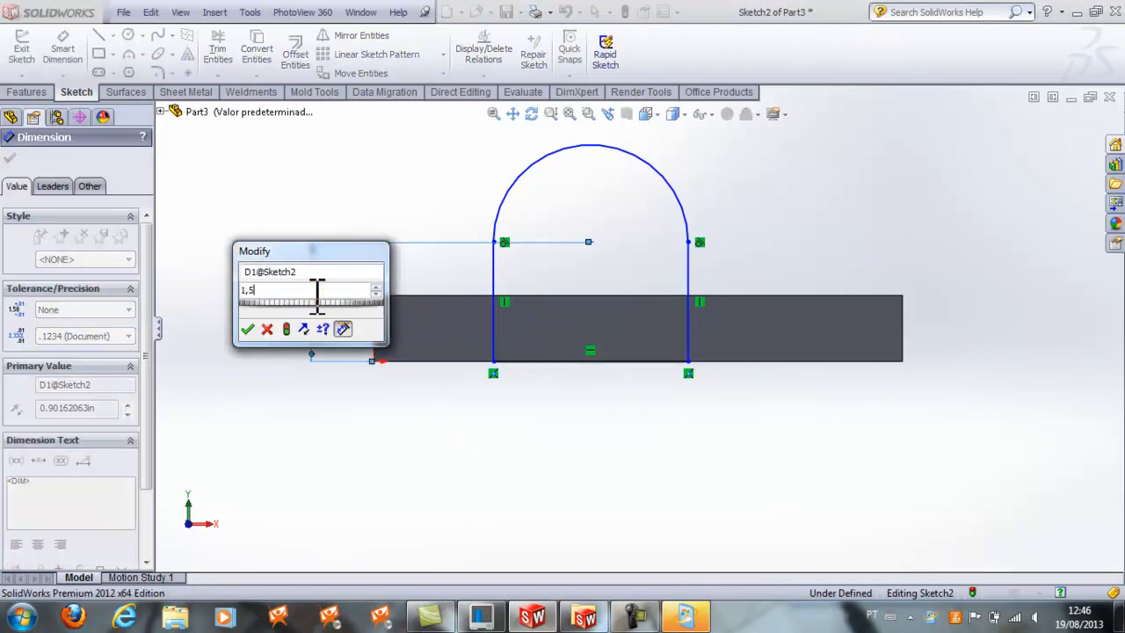
key("Return")
scroll(614, 242, "up", 2)
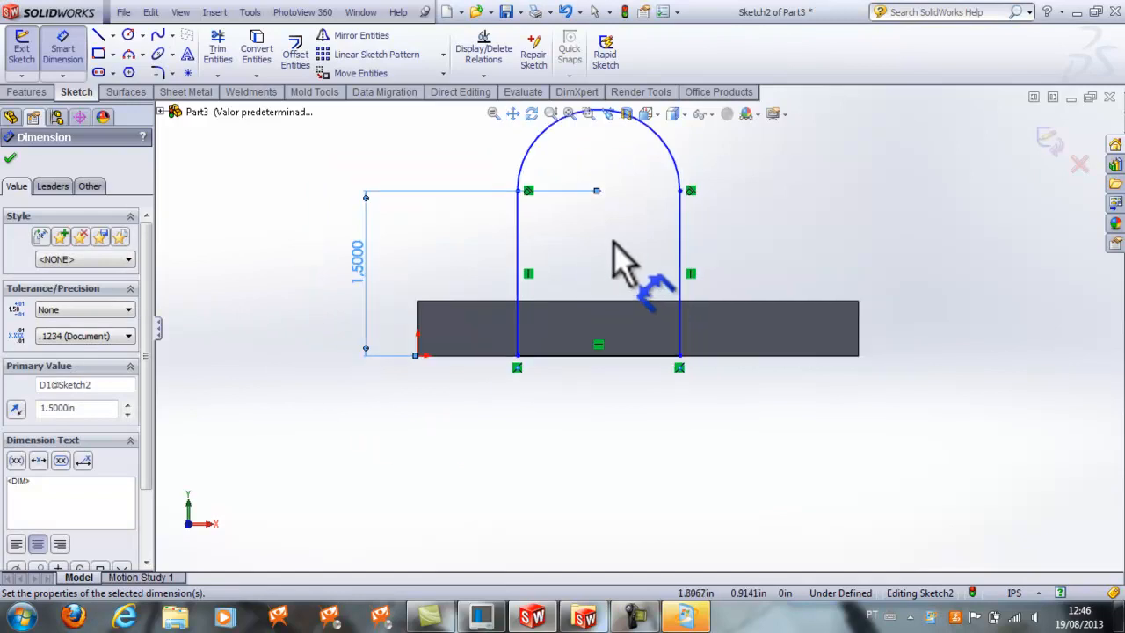
left_click(290, 234)
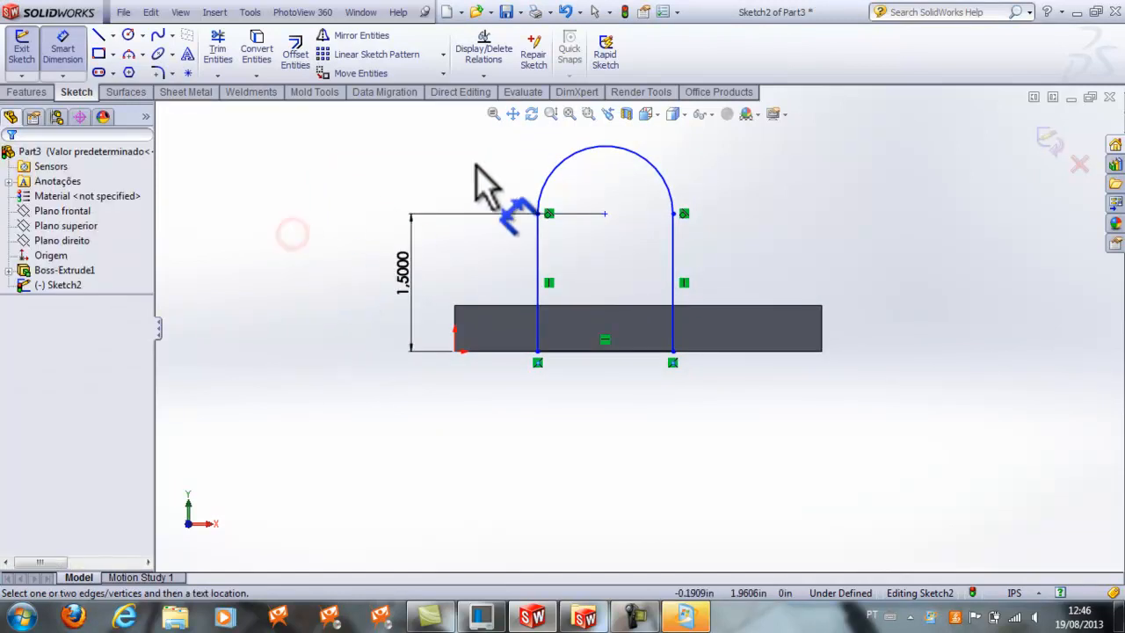
Dimension the arc's radius and set it to 0.75 in
left_click(656, 167)
left_click(714, 158)
type("0,75")
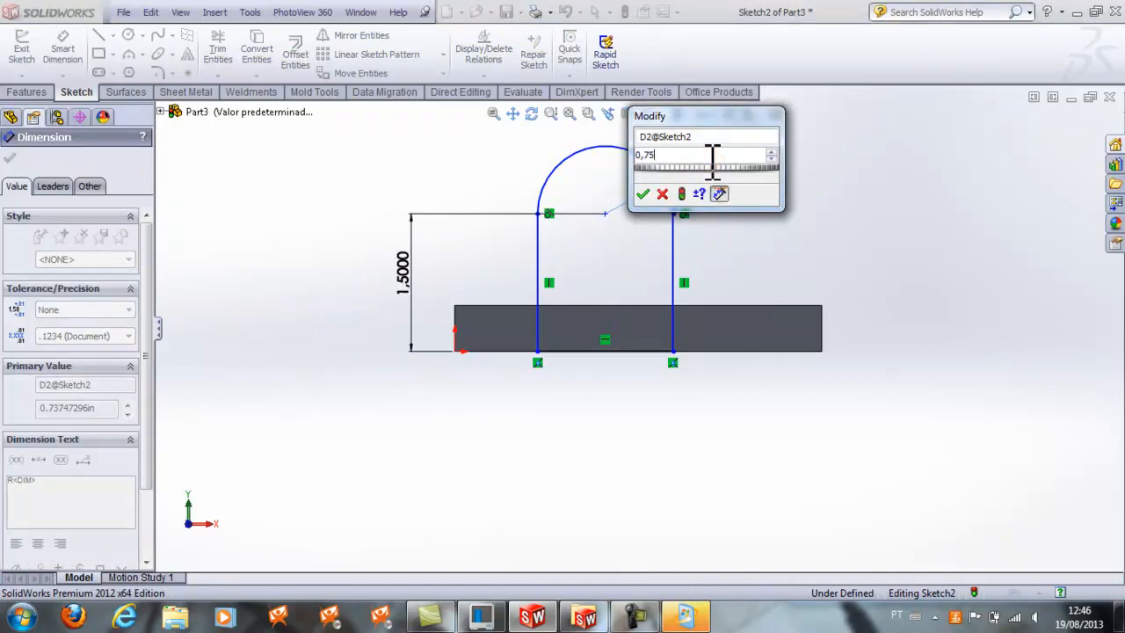
key("Return")
left_click(694, 429)
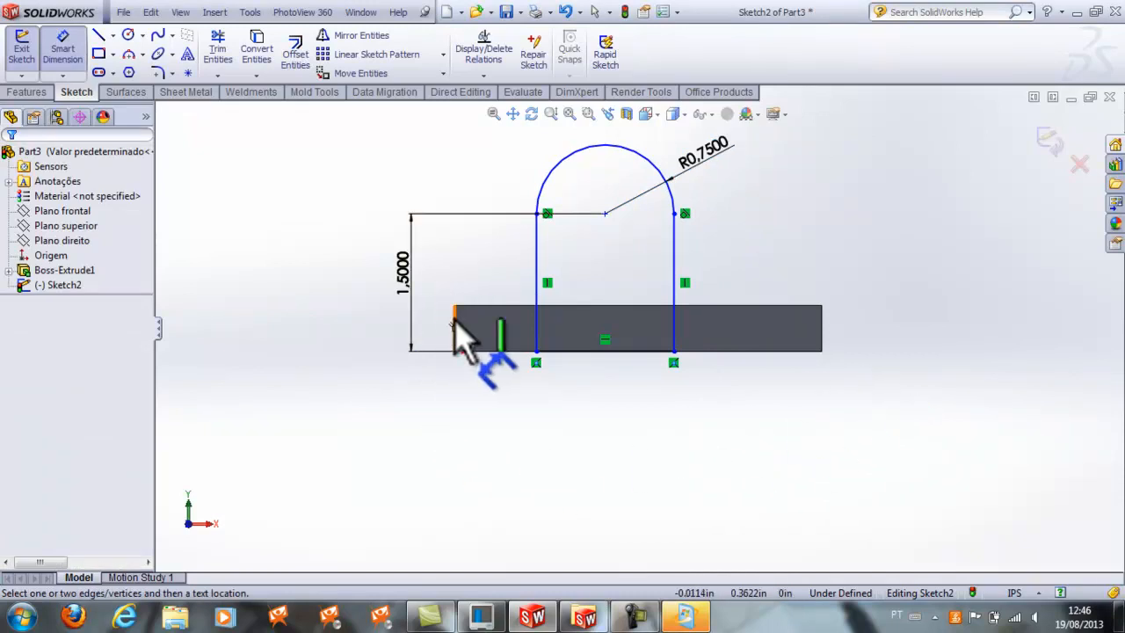
Set the horizontal distance from the block's left edge to the arc centre to 2 in, and shift the height dimension further outward
left_click(604, 213)
left_click(514, 151)
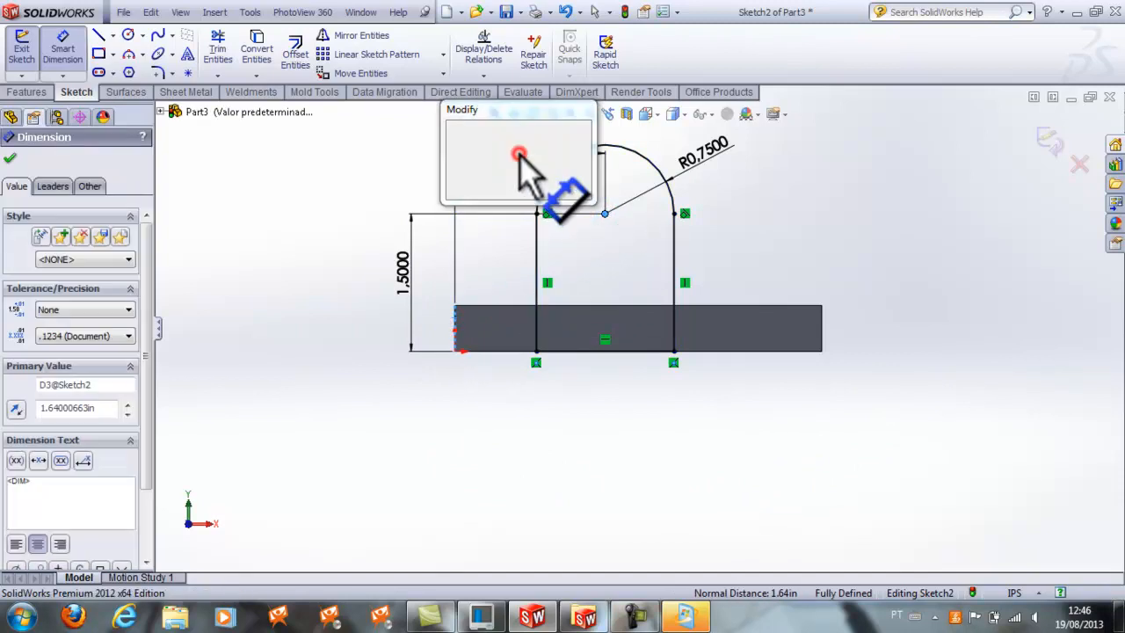
type("2")
key("Return")
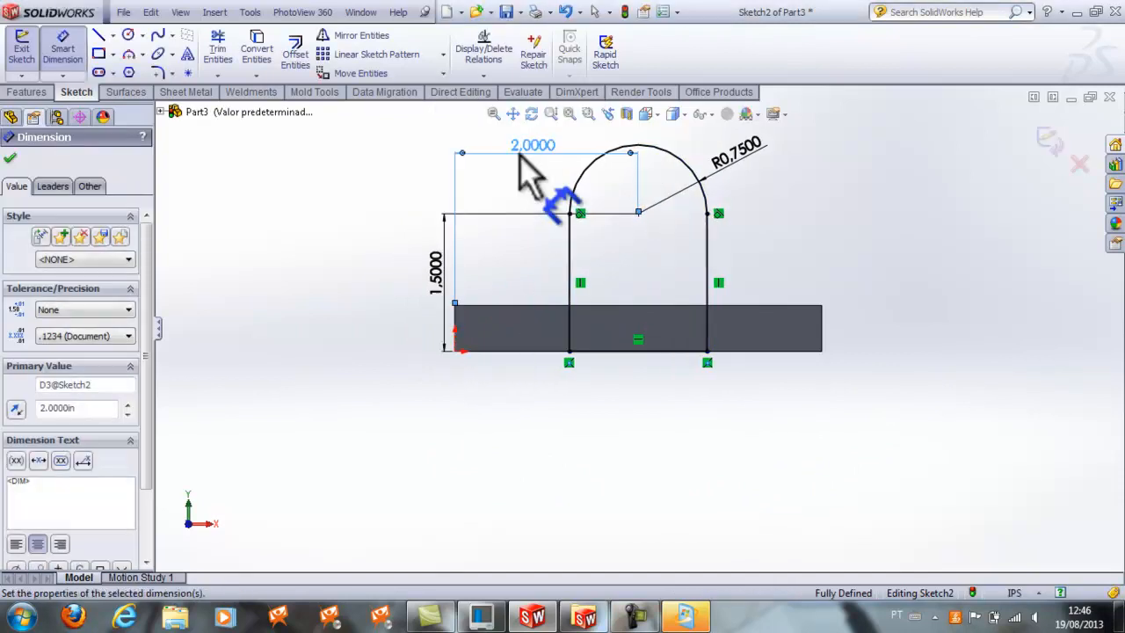
left_click(333, 237)
scroll(647, 171, "up", 1)
scroll(724, 165, "down", 3)
left_click_drag(276, 383, 231, 389)
left_click(271, 196)
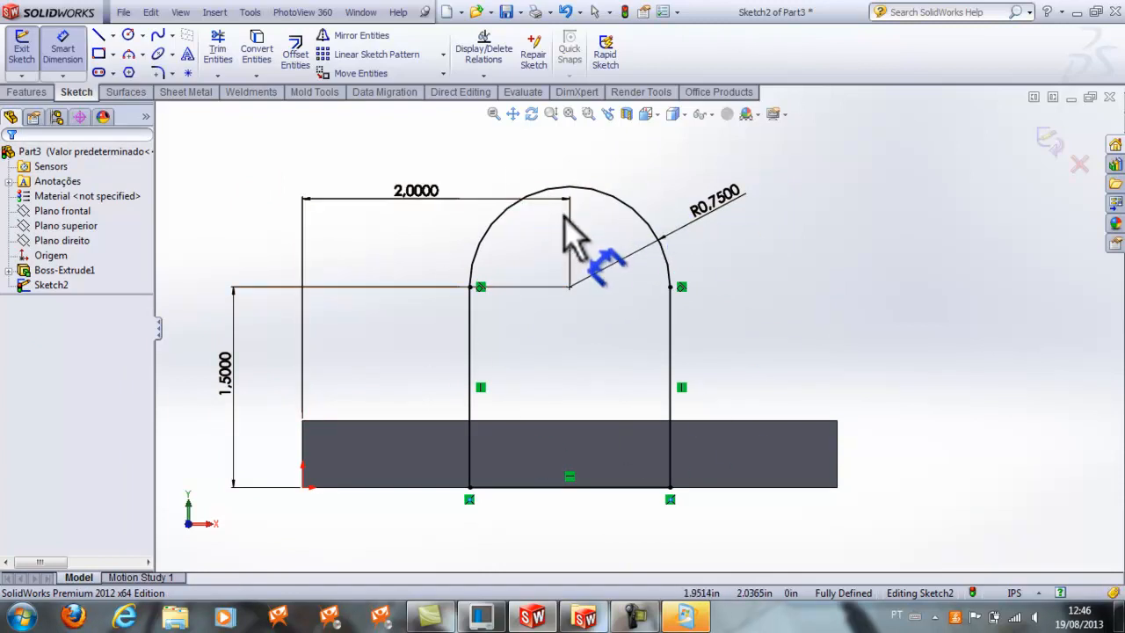
Extrude the arch sketch as a 0.5 in blind boss, reversed back over the block, with the result merged
left_click(652, 116)
left_click(686, 137)
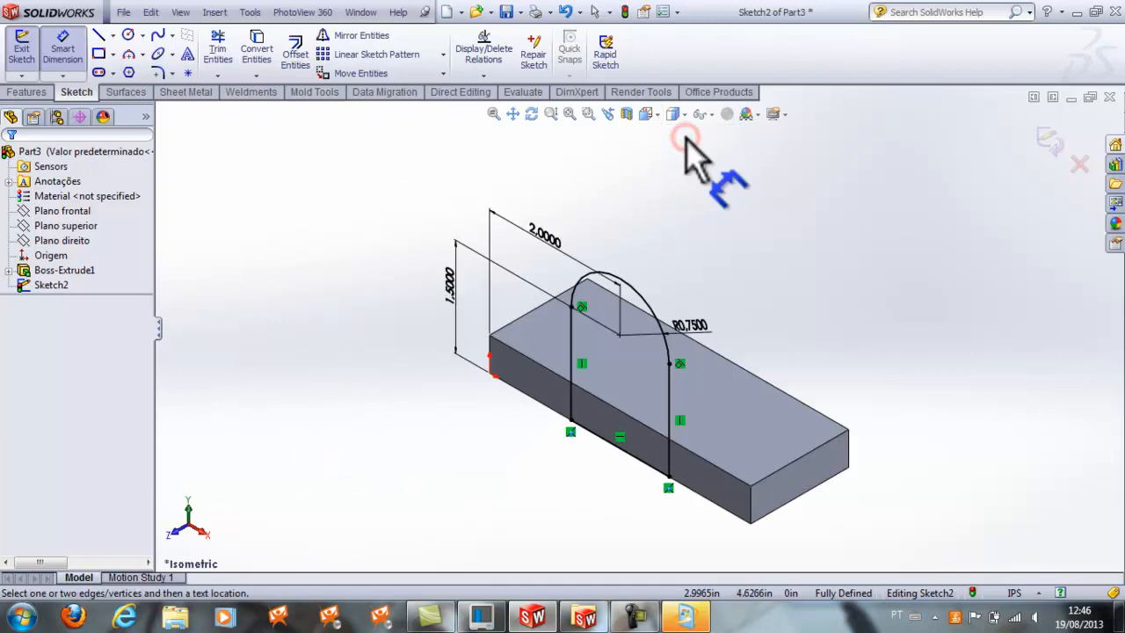
left_click(392, 191)
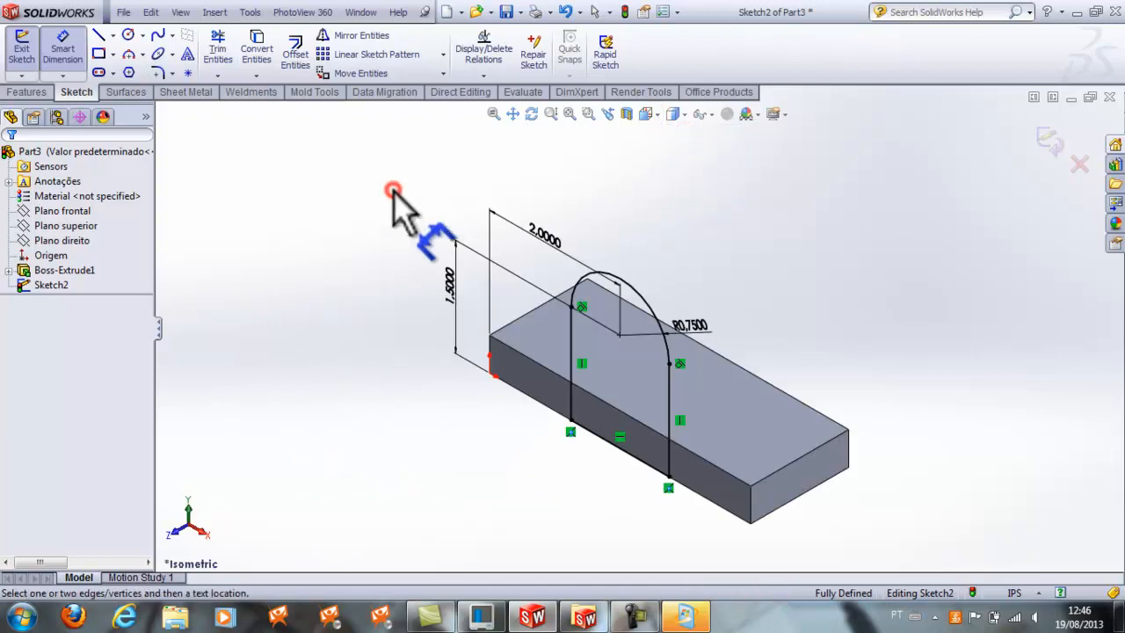
left_click(27, 92)
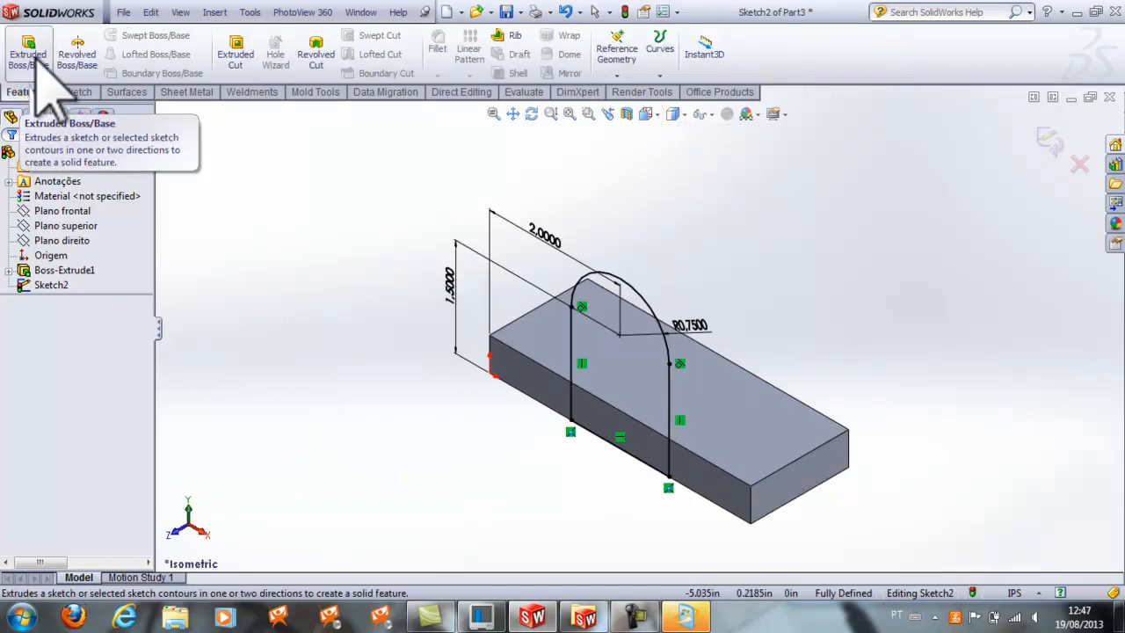
left_click(32, 58)
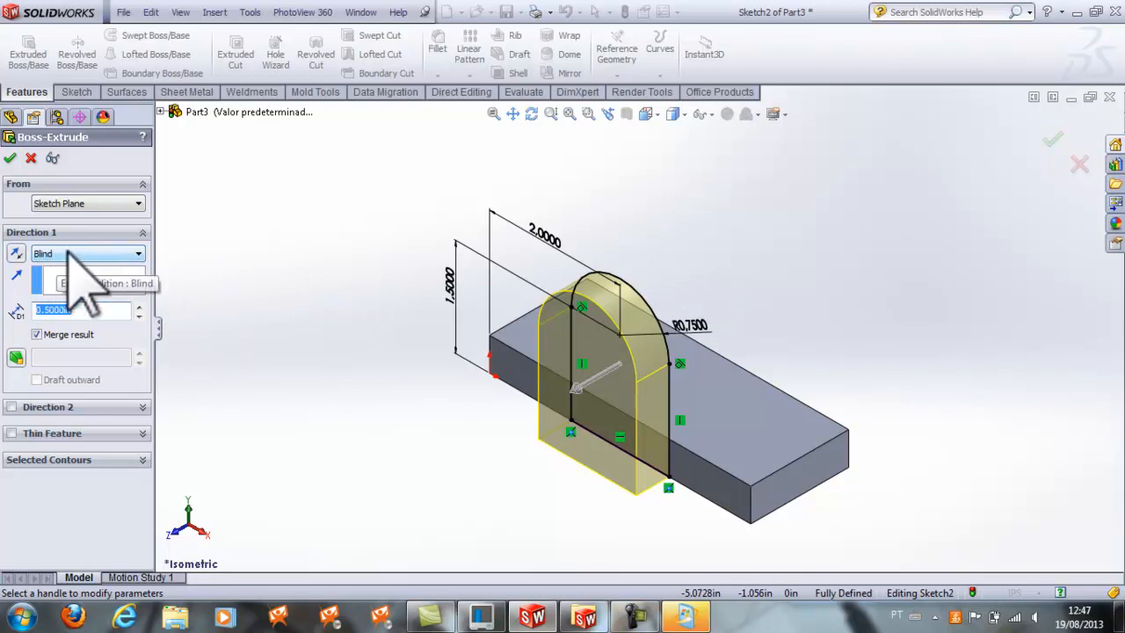
left_click(16, 254)
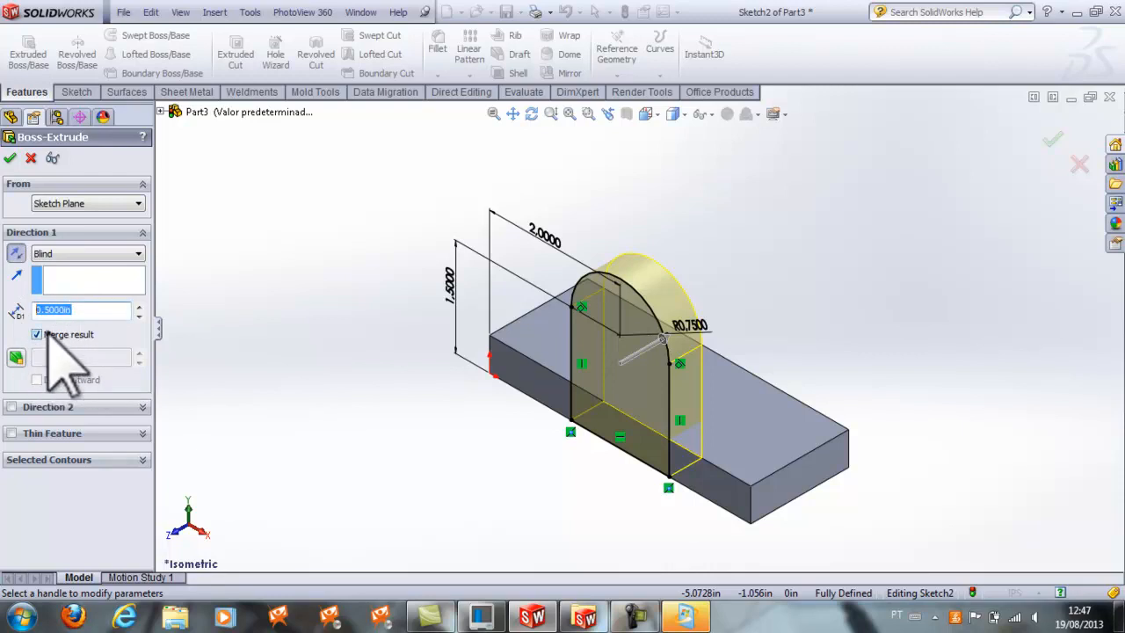
scroll(715, 464, "down", 4)
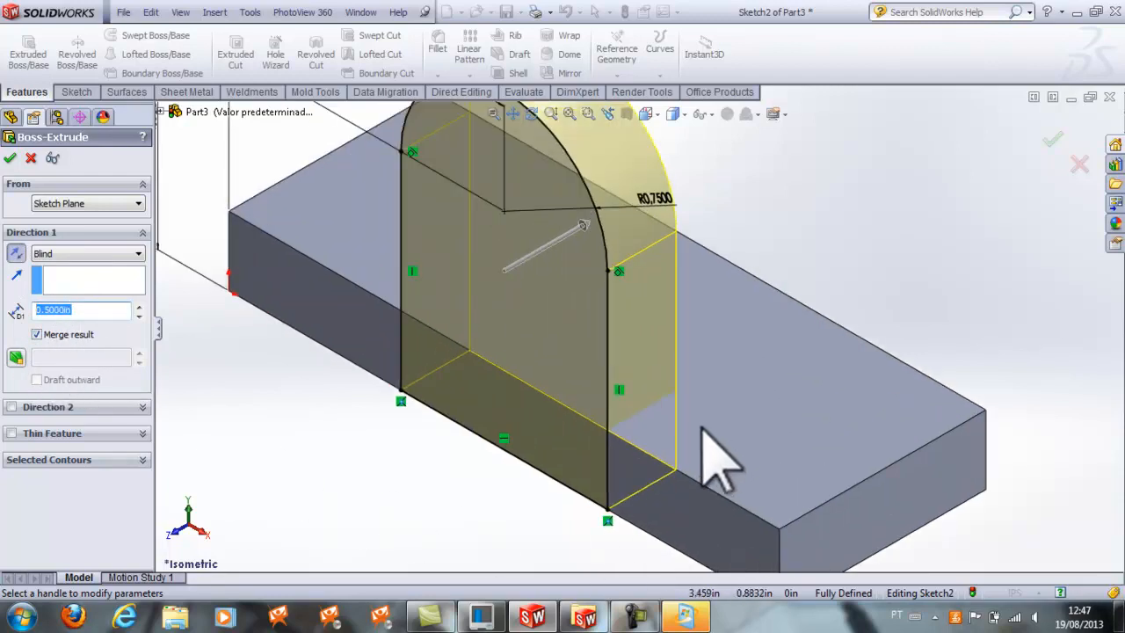
scroll(673, 459, "down", 5)
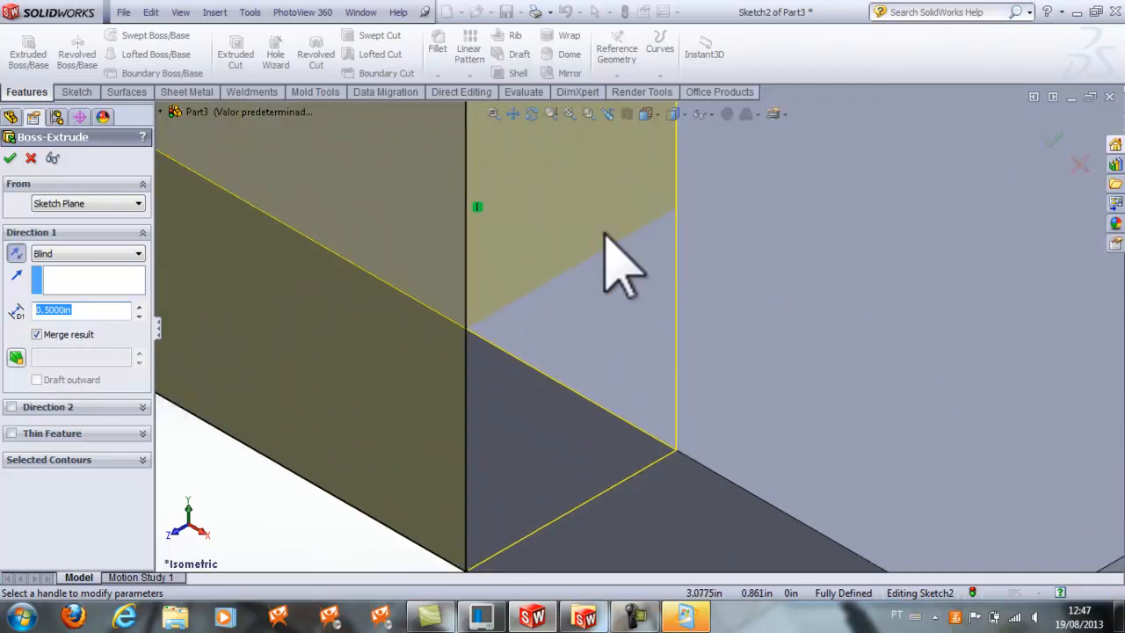
scroll(440, 364, "up", 8)
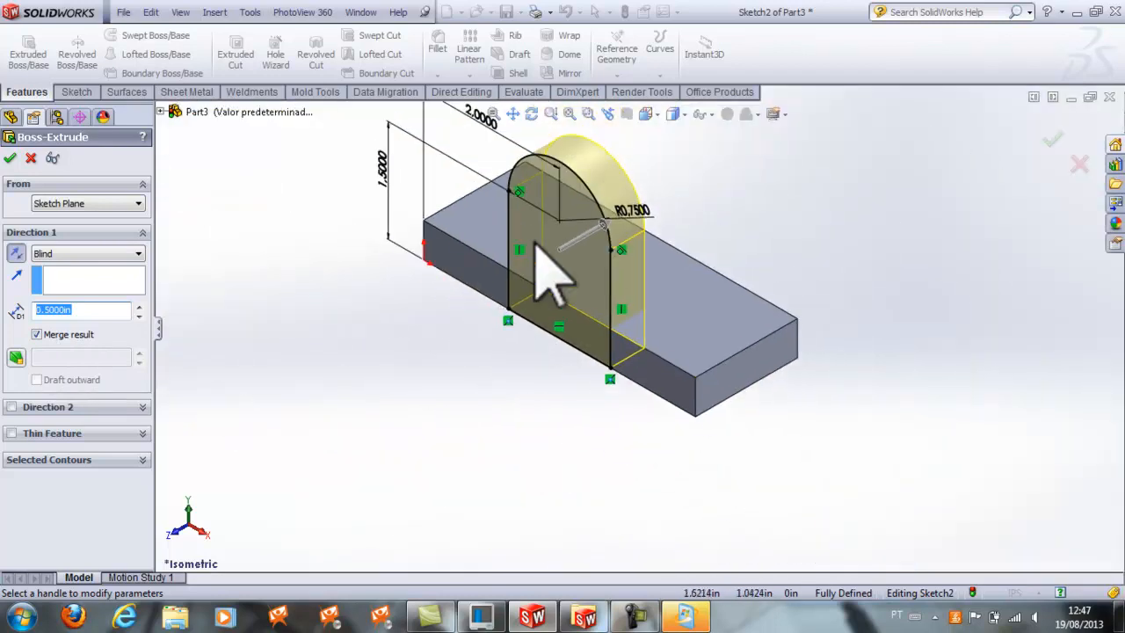
left_click(10, 158)
Examine the extruded arch-shaped upright from different angles and distances, ending in the isometric view
left_click(344, 332)
middle_click_drag(563, 446, 658, 401)
mouse_move(483, 460)
middle_mouse_down()
mouse_move(515, 410)
mouse_move(440, 442)
mouse_move(572, 422)
mouse_move(587, 398)
mouse_move(598, 427)
mouse_move(482, 492)
mouse_move(508, 442)
mouse_move(477, 474)
middle_mouse_up()
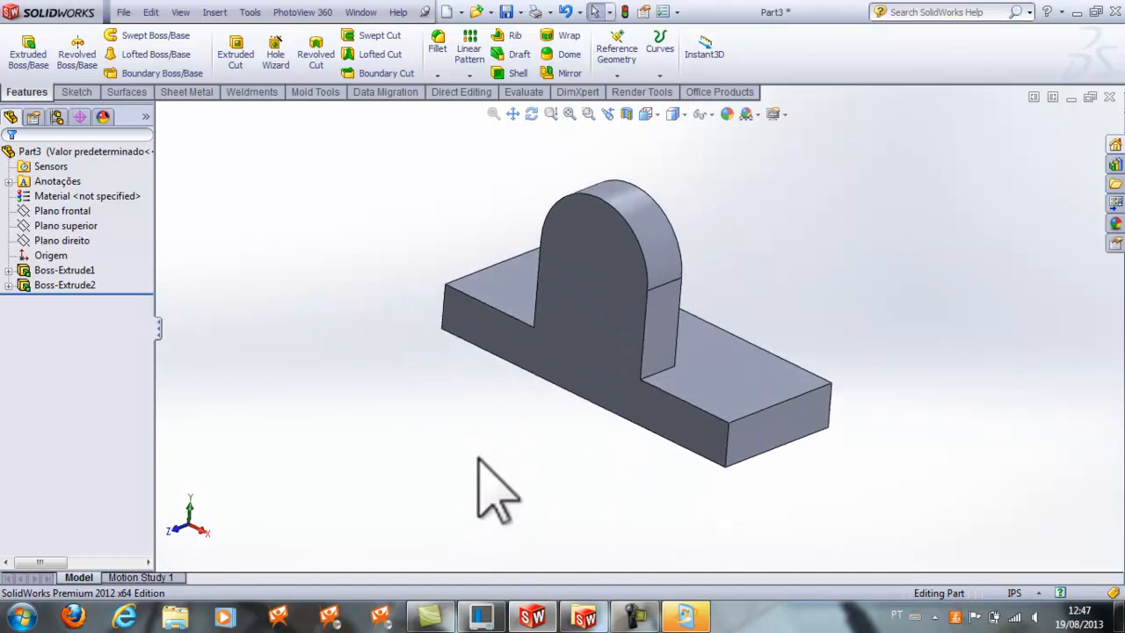
left_click(648, 114)
left_click(688, 134)
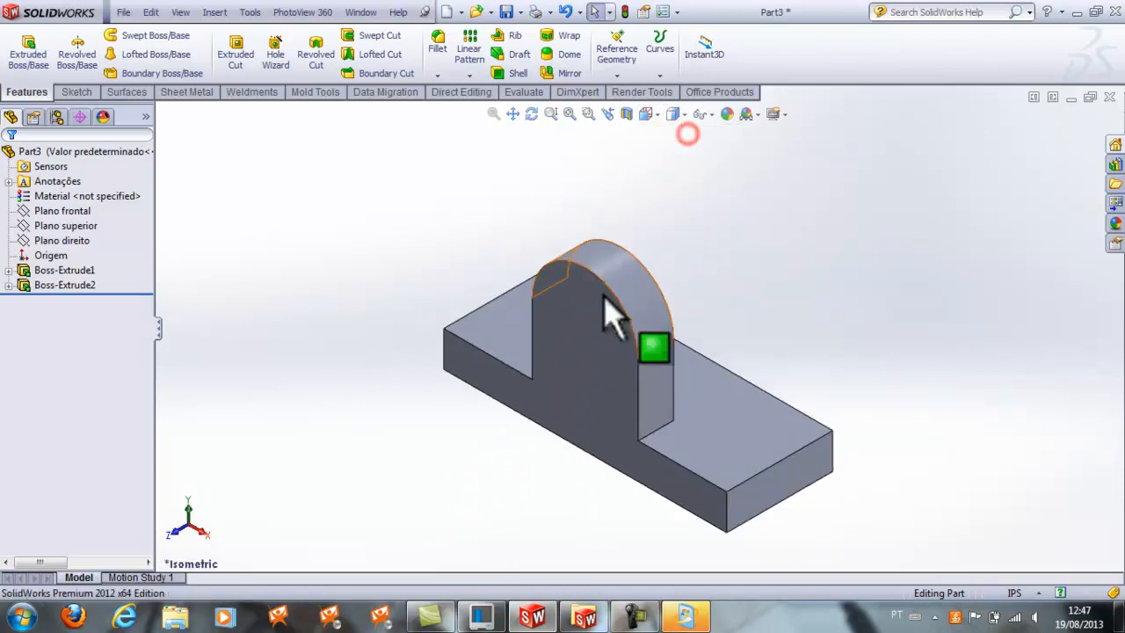
scroll(665, 452, "down", 5)
scroll(666, 451, "up", 3)
left_click(388, 455)
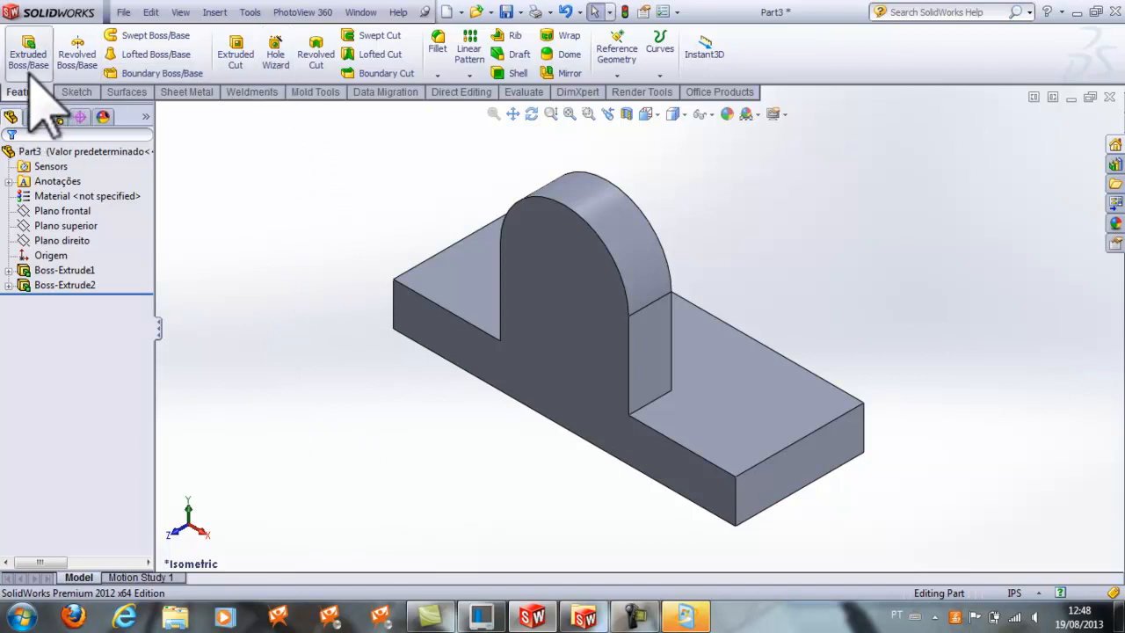
Start a counterbore hole with the Hole Wizard, using the ANSI Inch standard and the Hex Bolt type
left_click(275, 53)
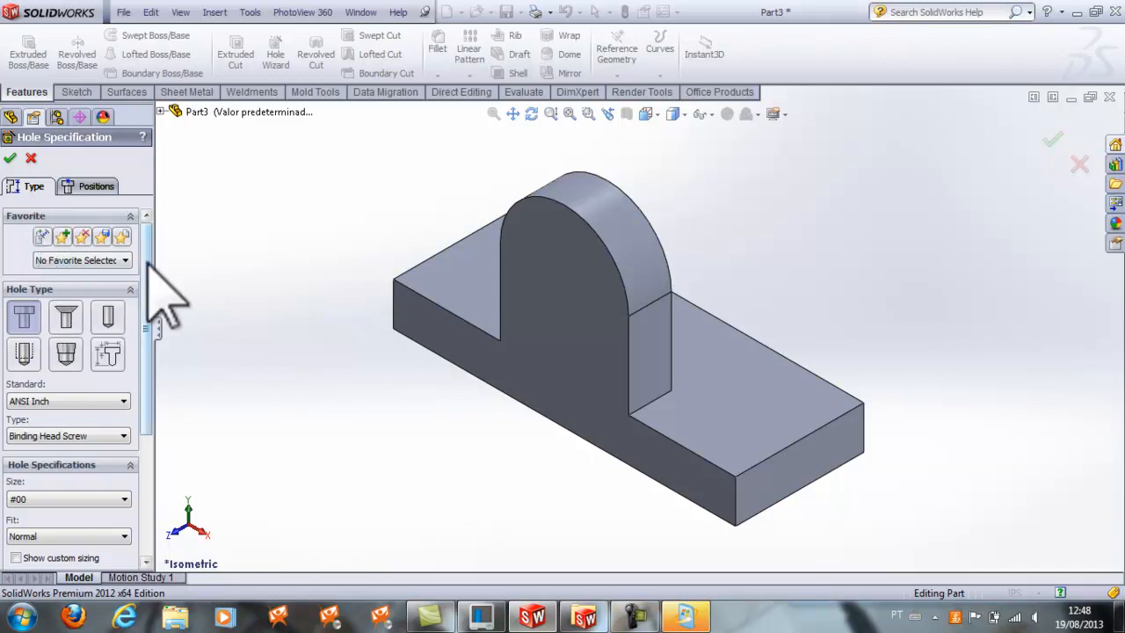
scroll(145, 264, "down", 3)
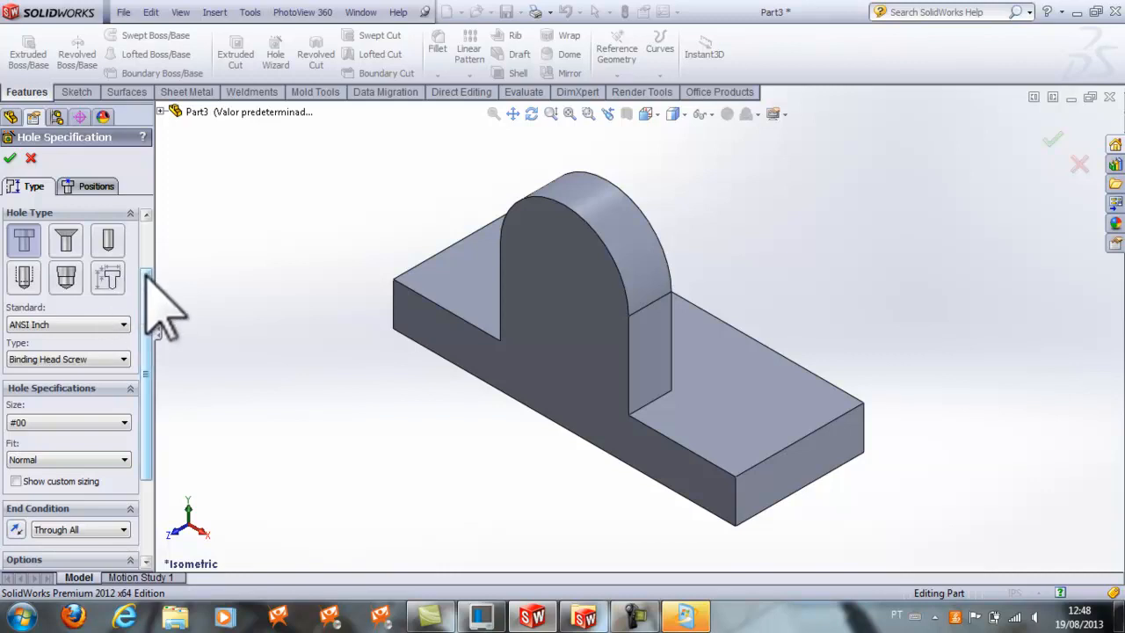
left_click_drag(143, 269, 143, 283)
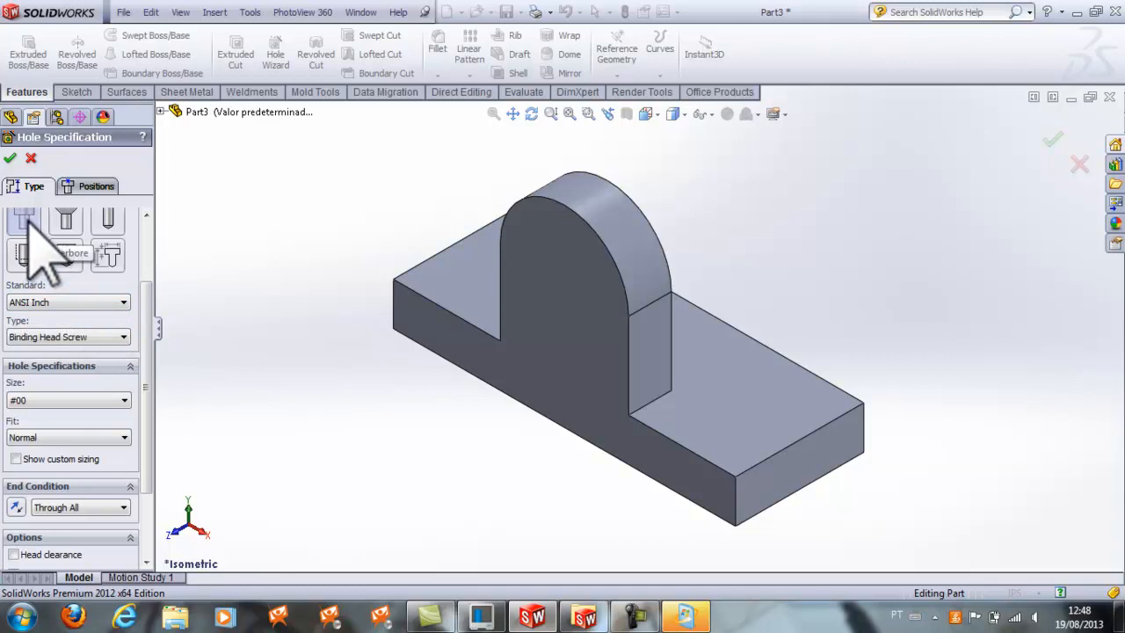
left_click(95, 302)
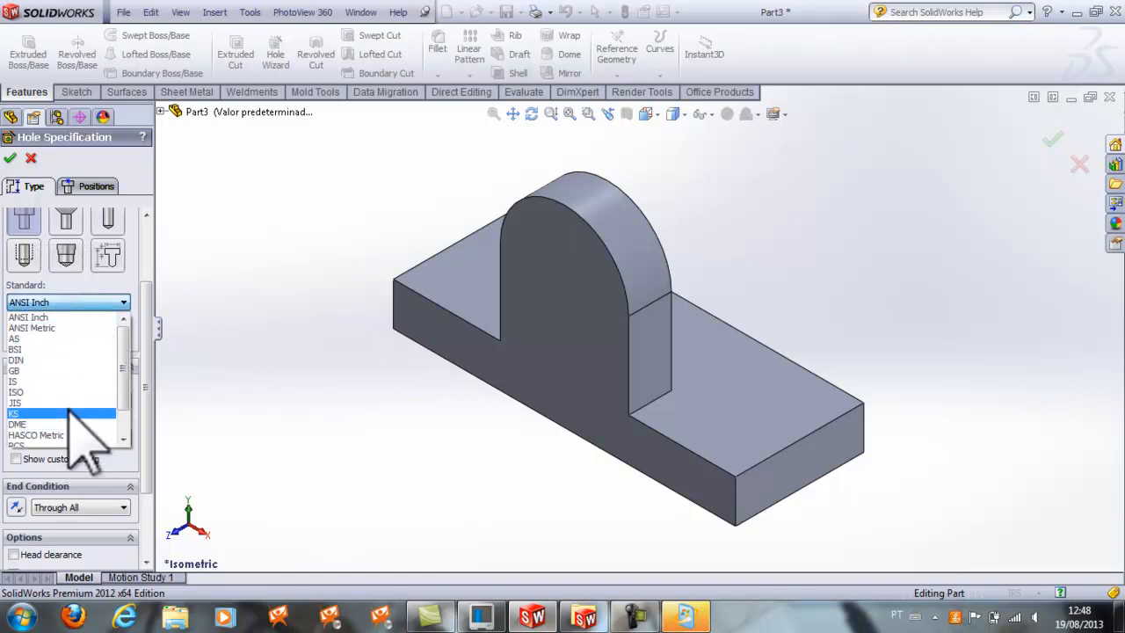
left_click(54, 317)
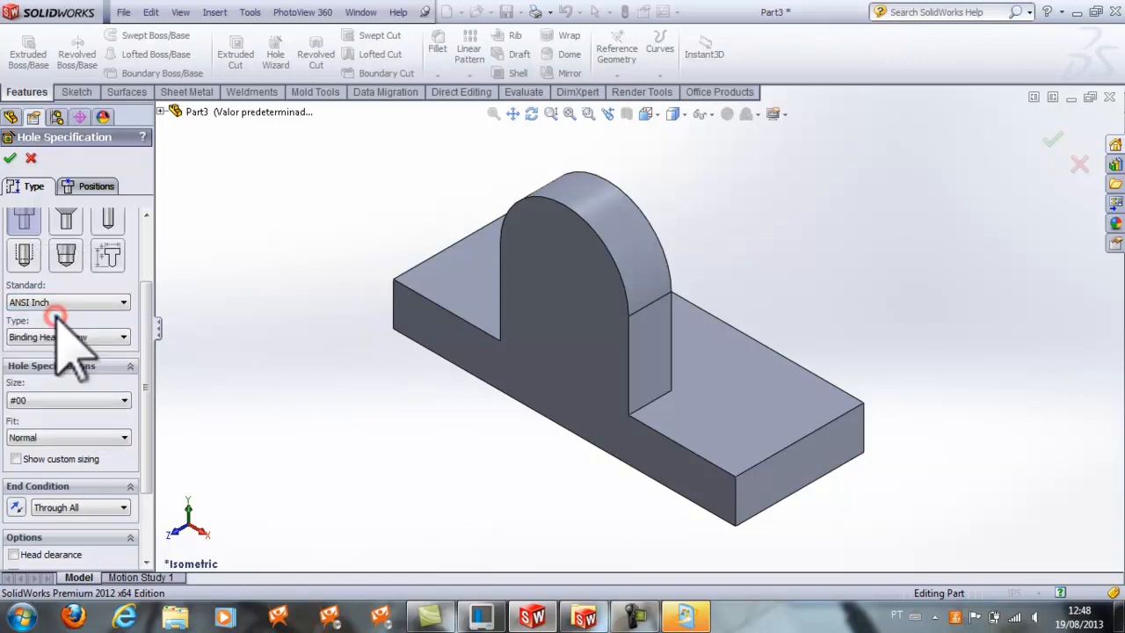
left_click(91, 337)
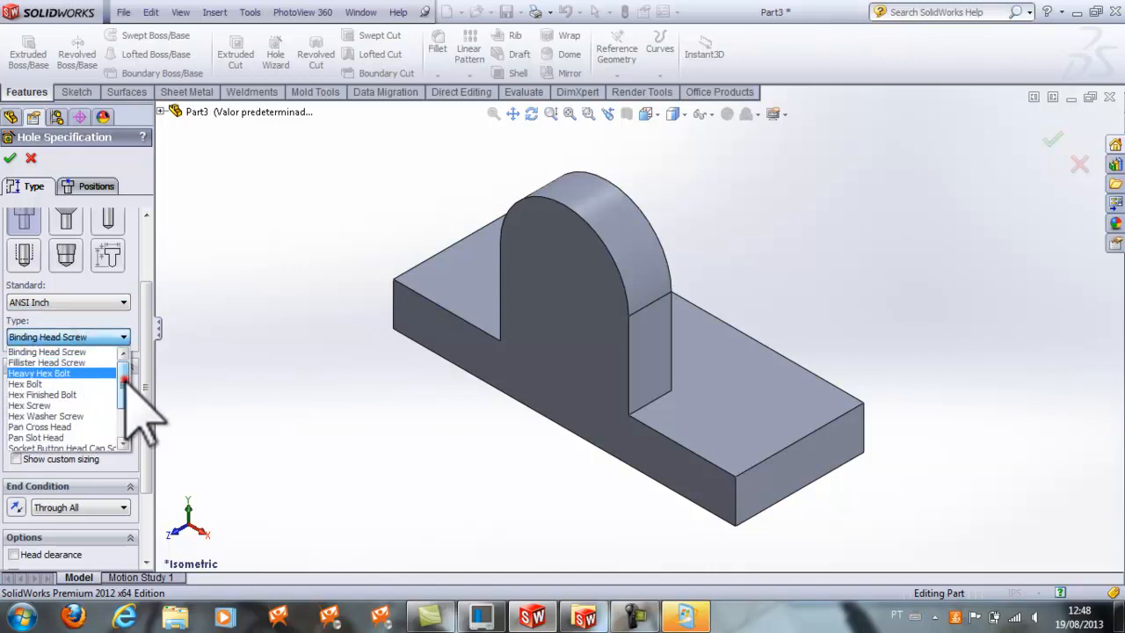
left_click(50, 377)
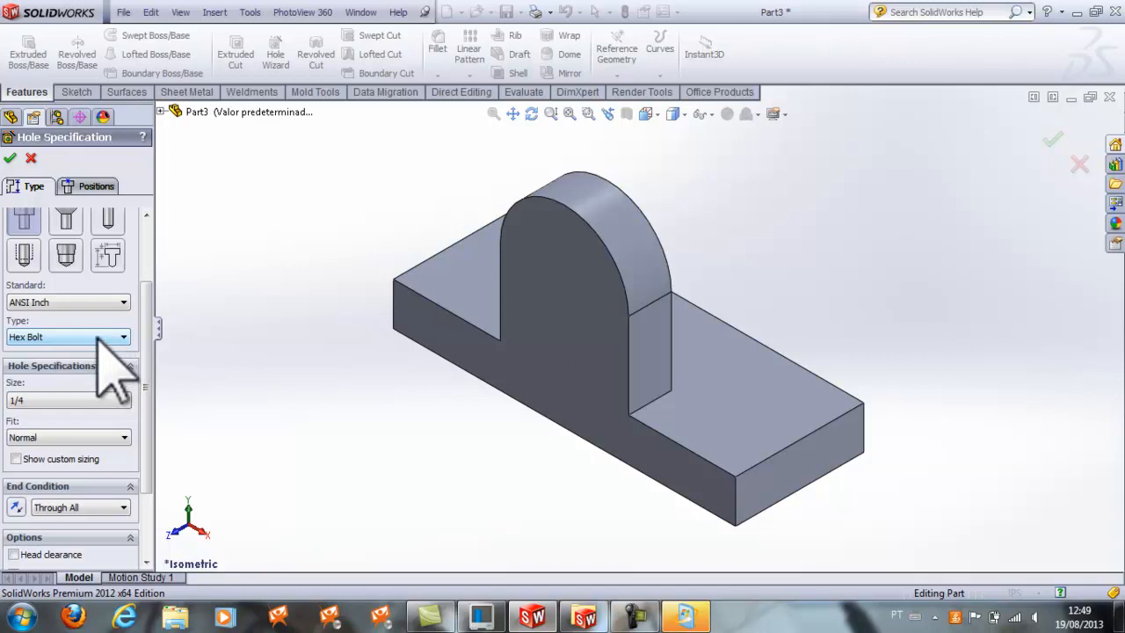
Set the counterbore's size to 1/4 with a Normal fit
left_click_drag(149, 332, 144, 381)
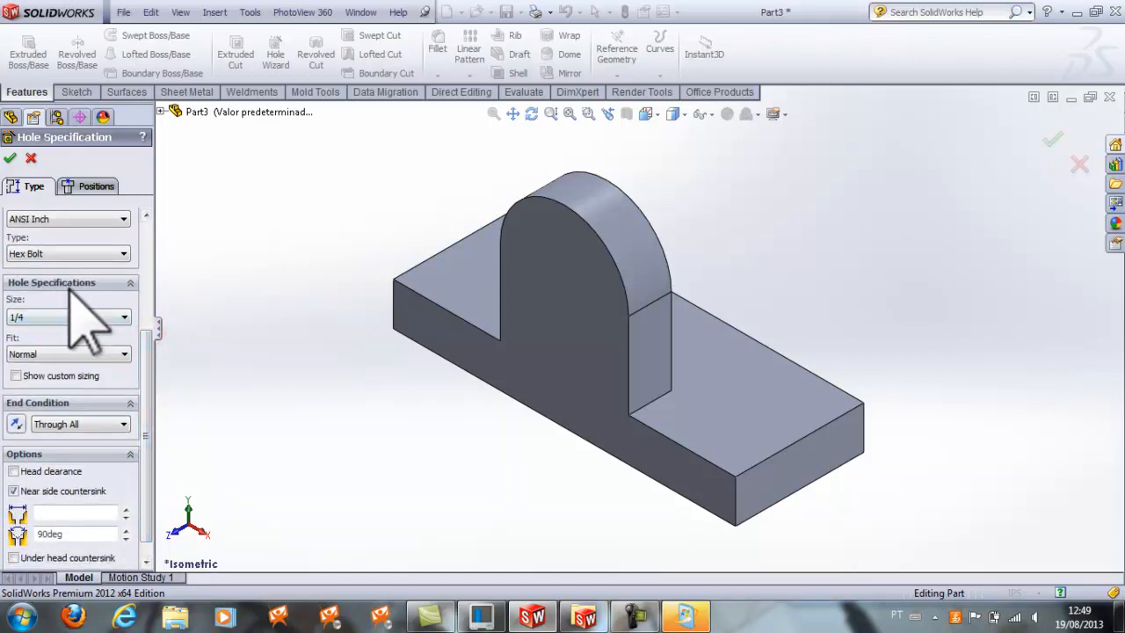
left_click(19, 317)
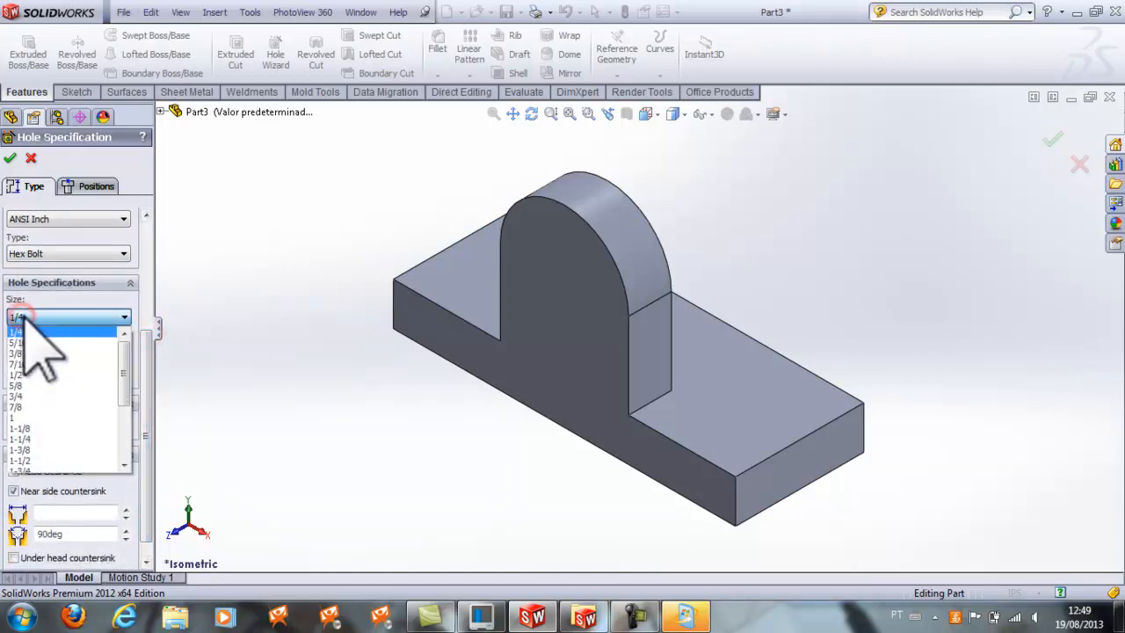
left_click(26, 332)
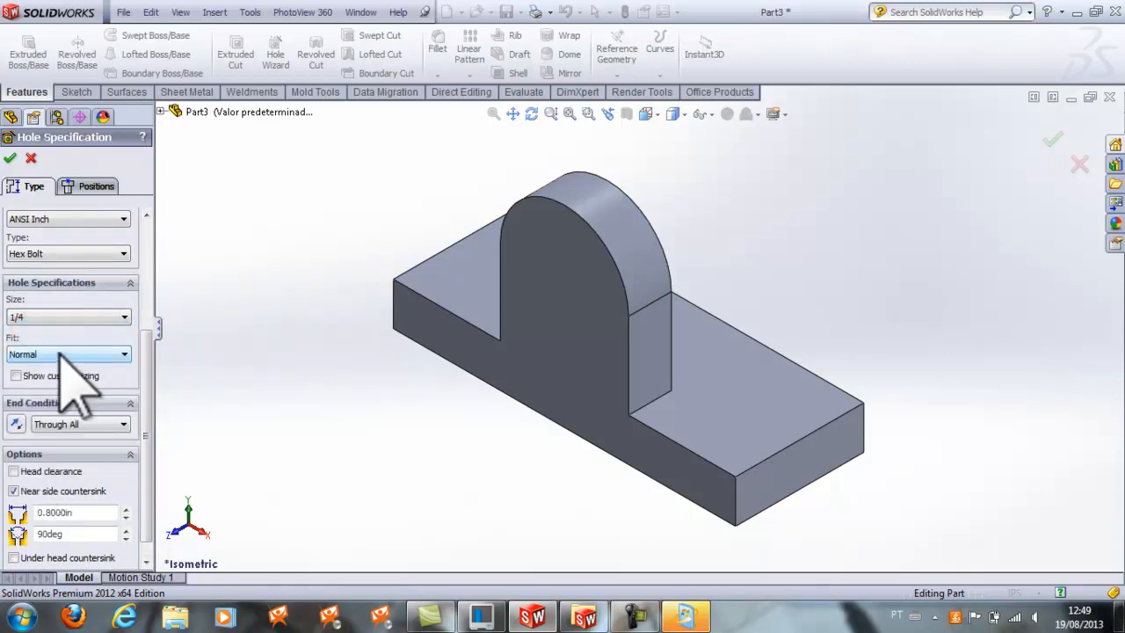
left_click(57, 354)
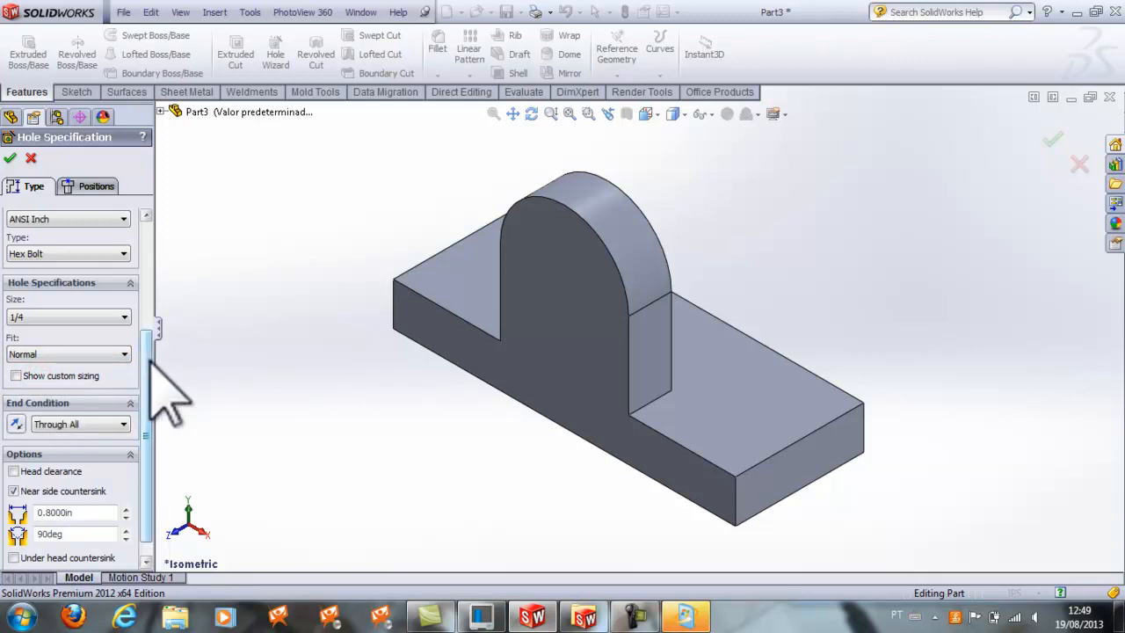
Show the counterbore's custom sizing values, check them and hide them again
left_click_drag(150, 352, 149, 361)
left_click(15, 355)
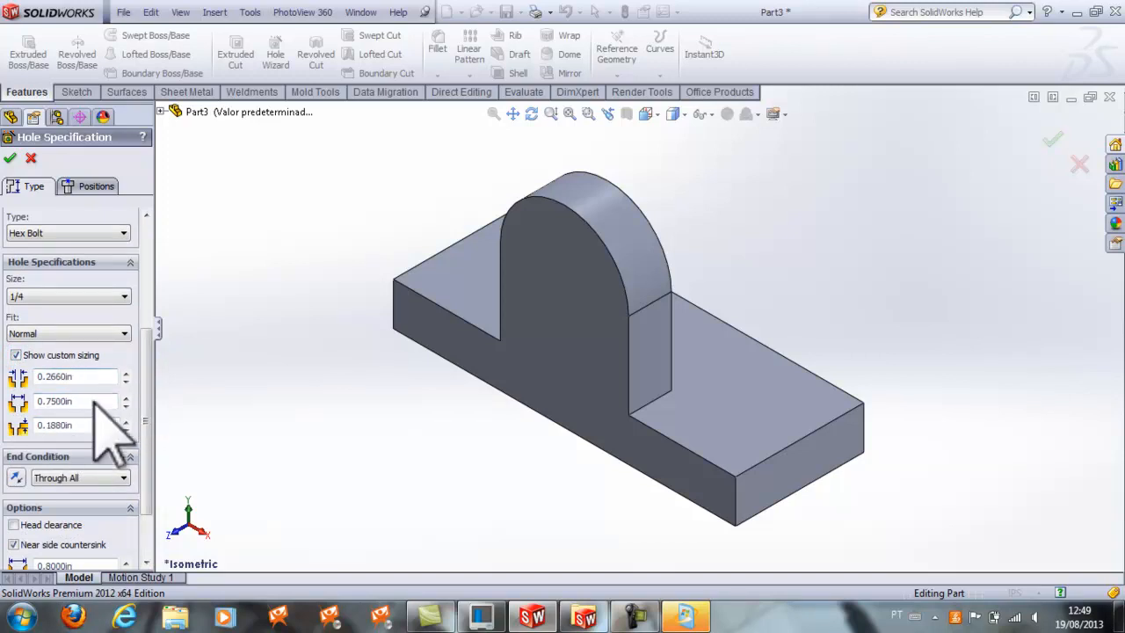
left_click(16, 355)
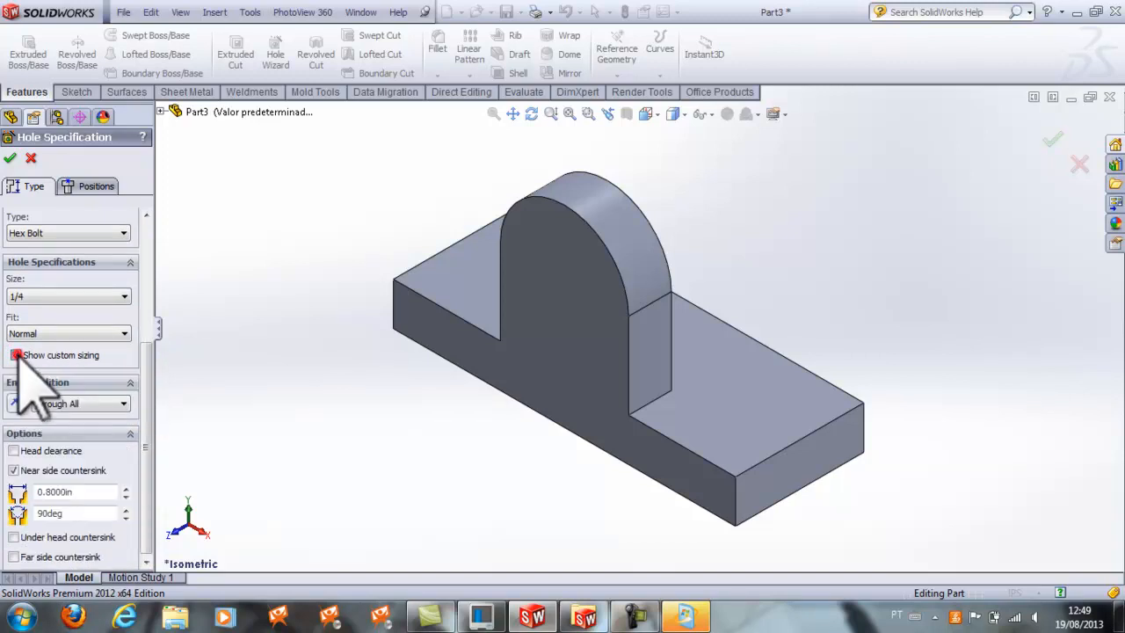
Set the hole's end condition to Through All, turn off the near side countersink and review the specification
left_click(85, 406)
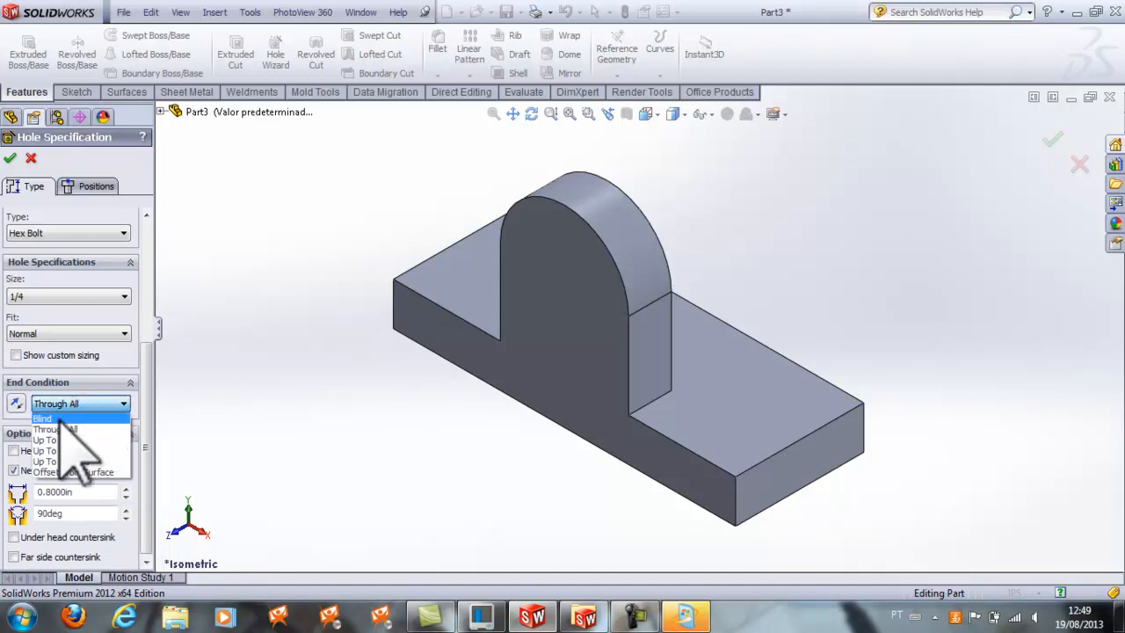
left_click(56, 429)
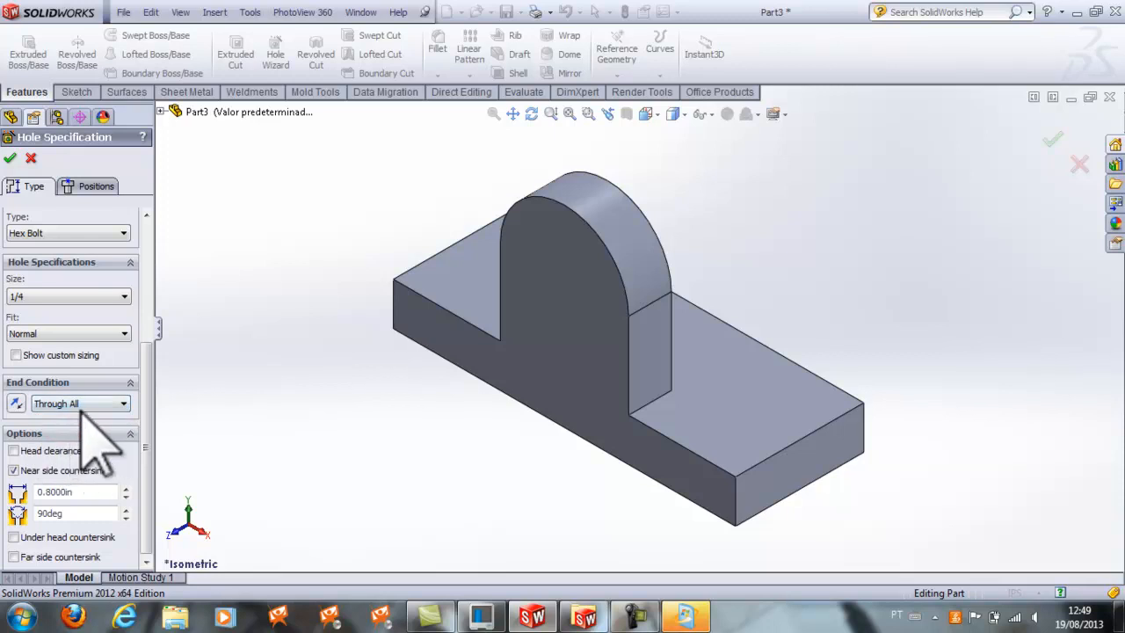
left_click_drag(150, 374, 146, 409)
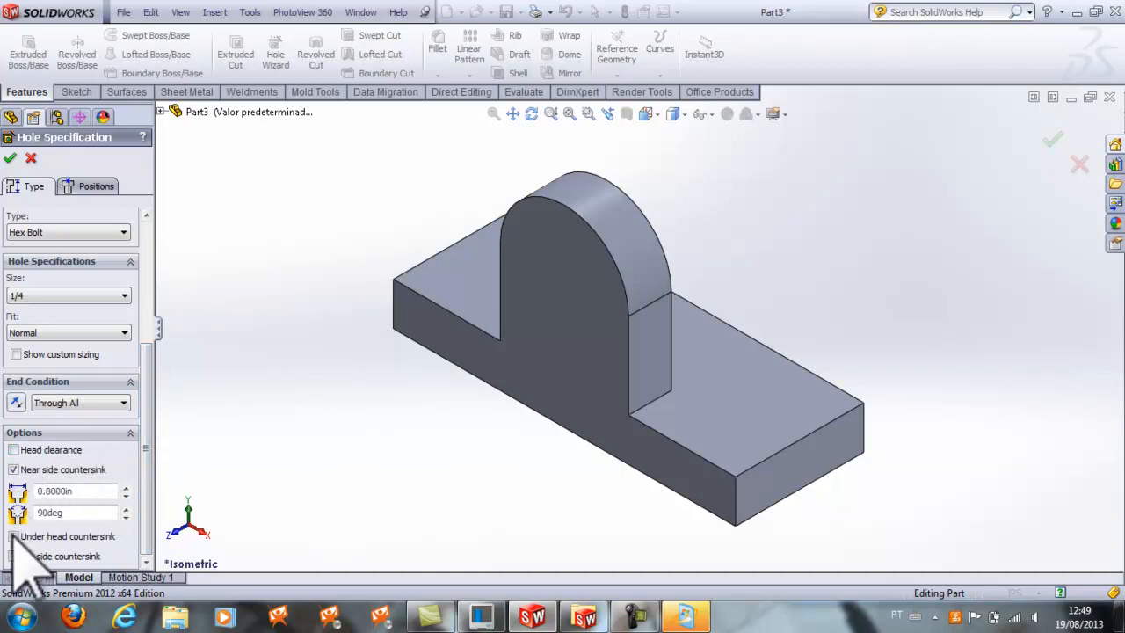
left_click(13, 470)
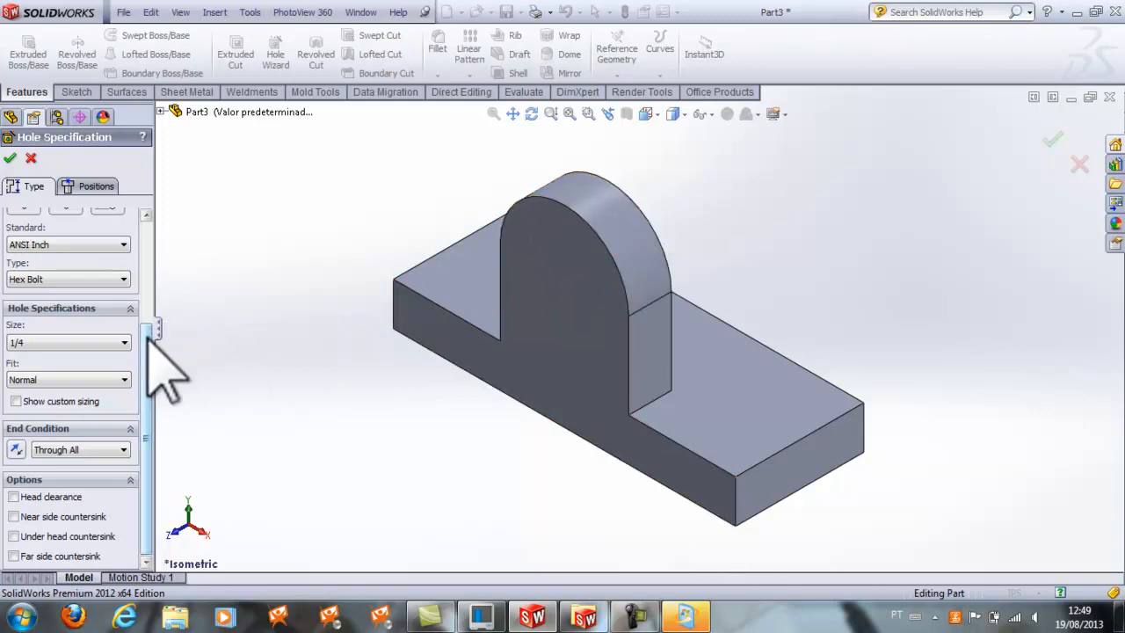
left_click_drag(151, 414, 159, 390)
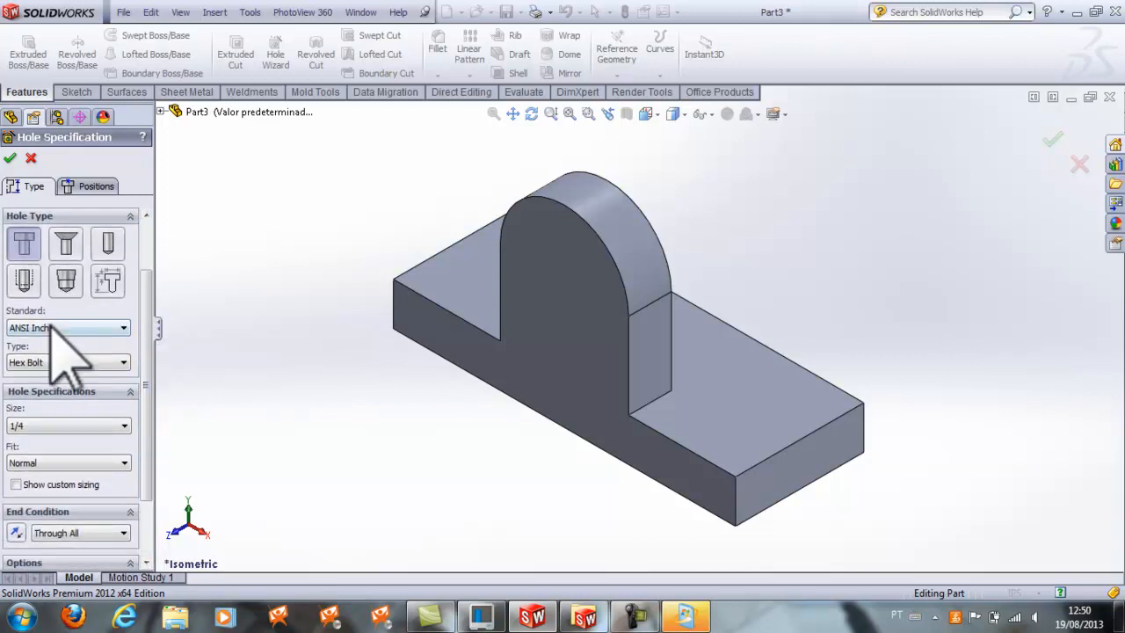
left_click_drag(147, 363, 140, 423)
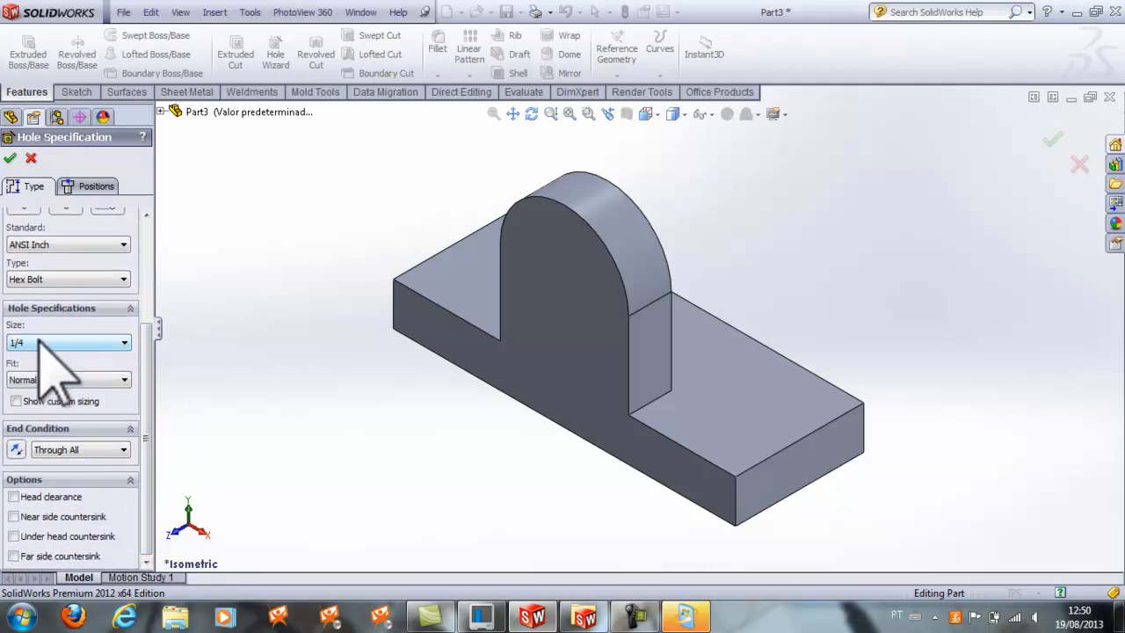
left_click(148, 434)
Place one hole centre point on the front face of the arched upright, near the arc's centre, and end point placement
left_click(95, 186)
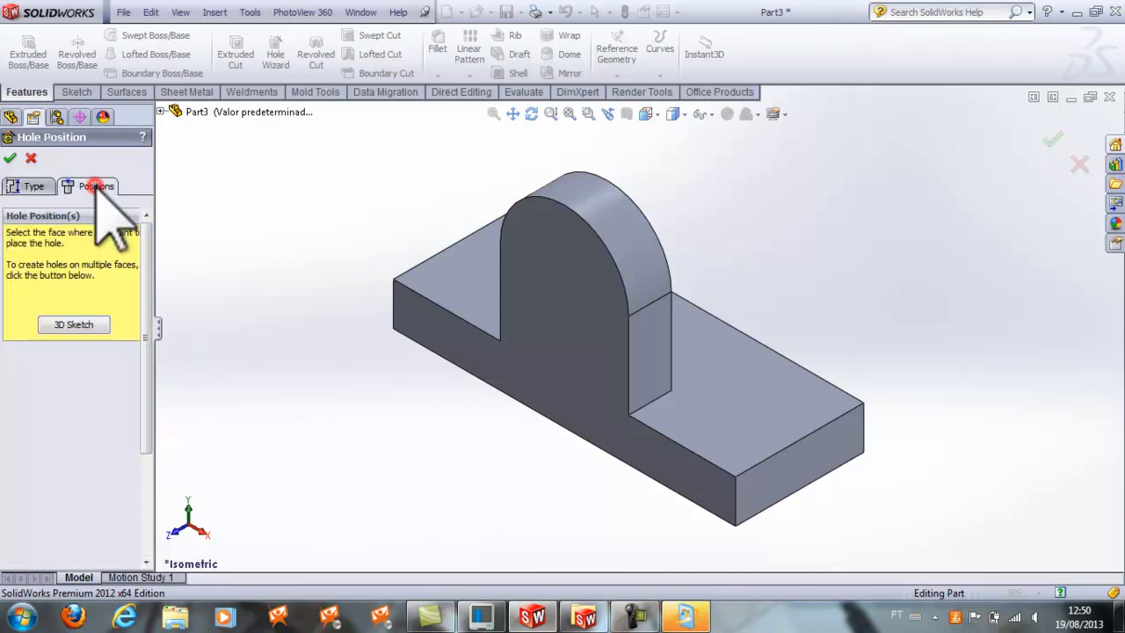
left_click(563, 269)
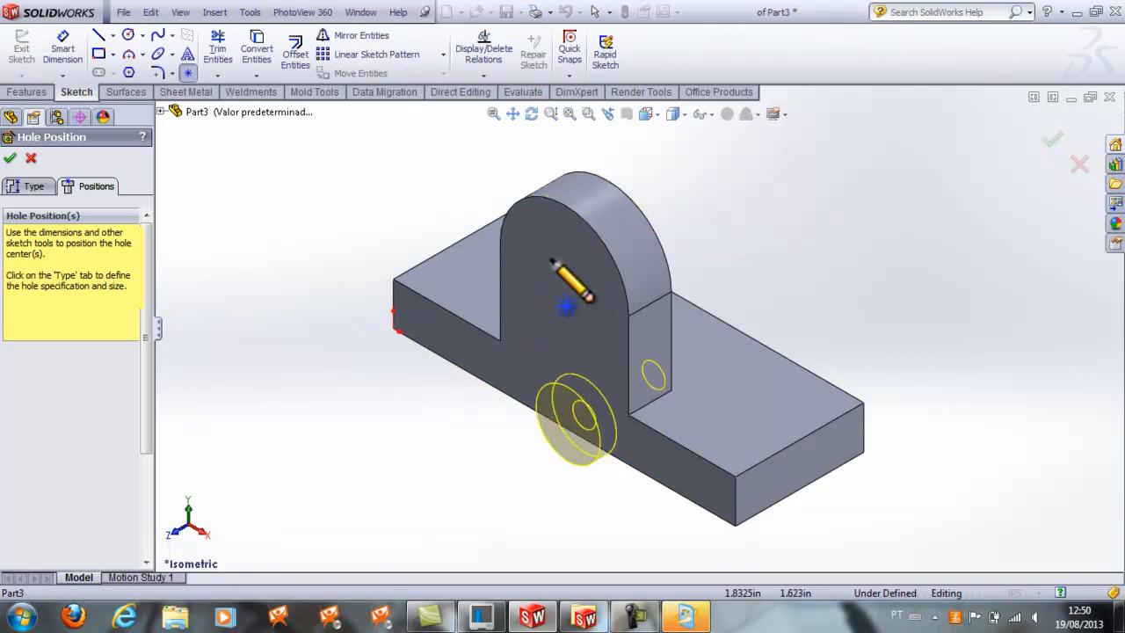
left_click(558, 276)
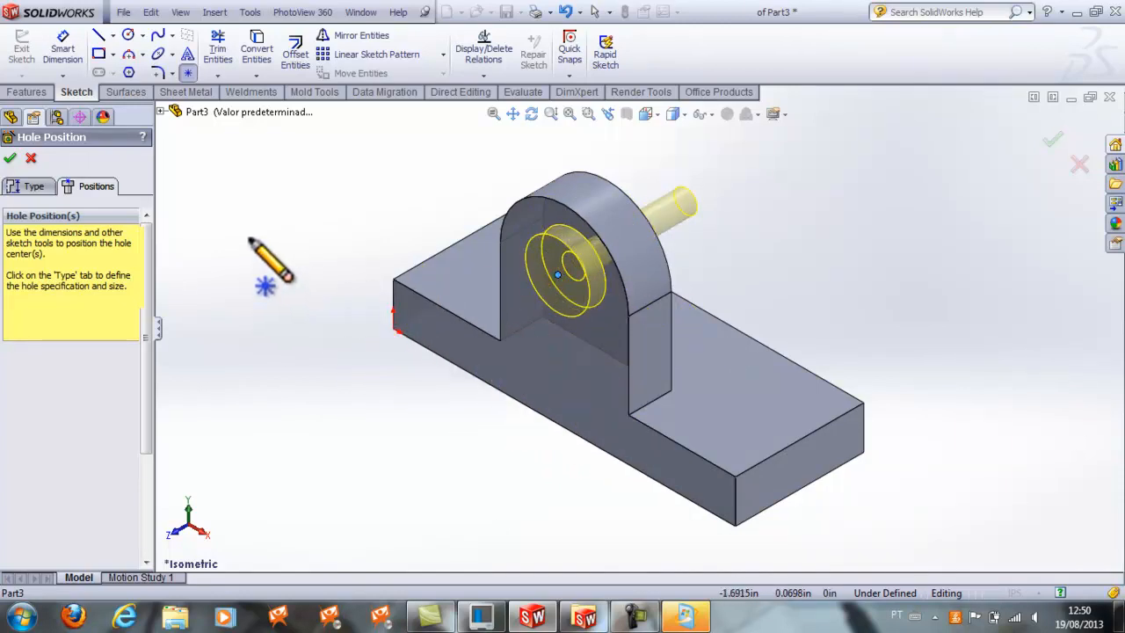
left_click(187, 73)
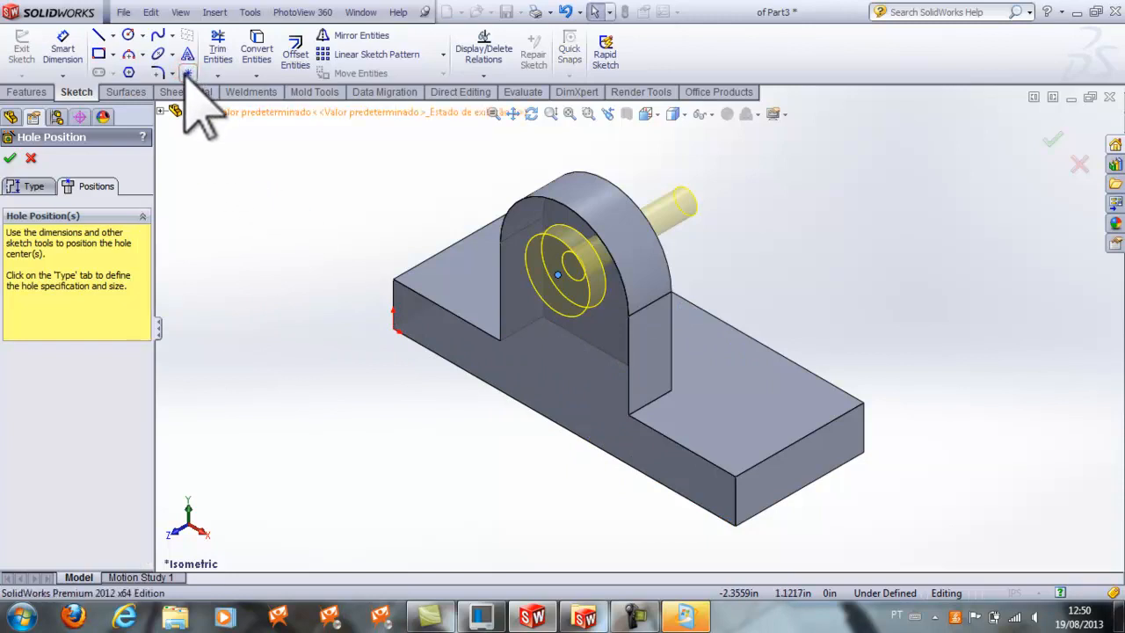
Make the hole's centre point concentric with the upright's front arc edge and finish the counterbore hole
left_click(481, 76)
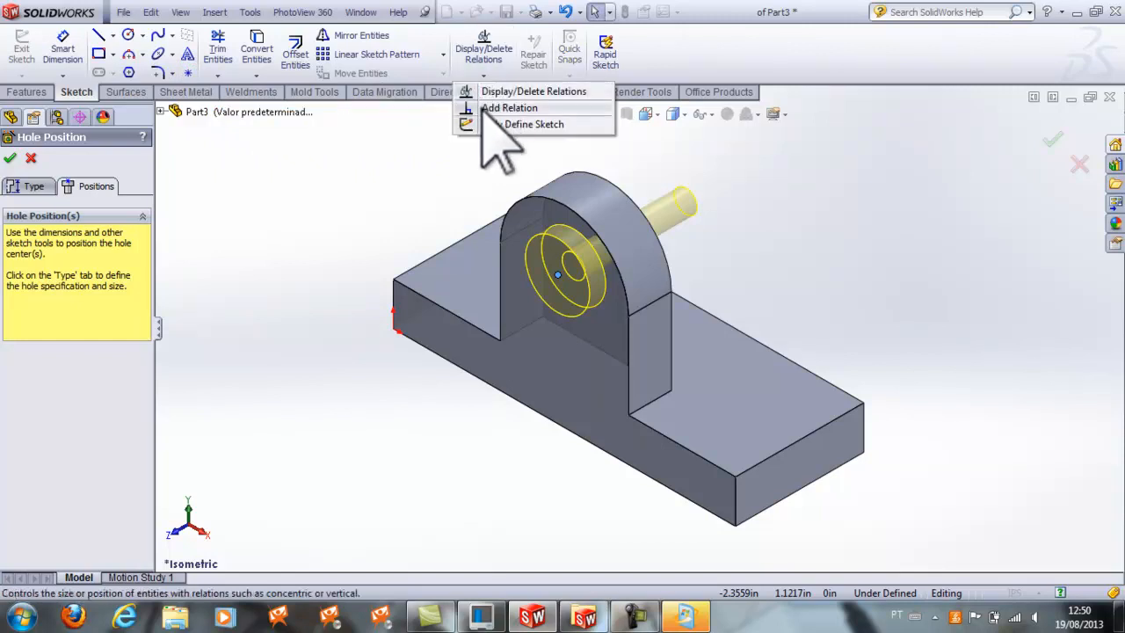
left_click(509, 108)
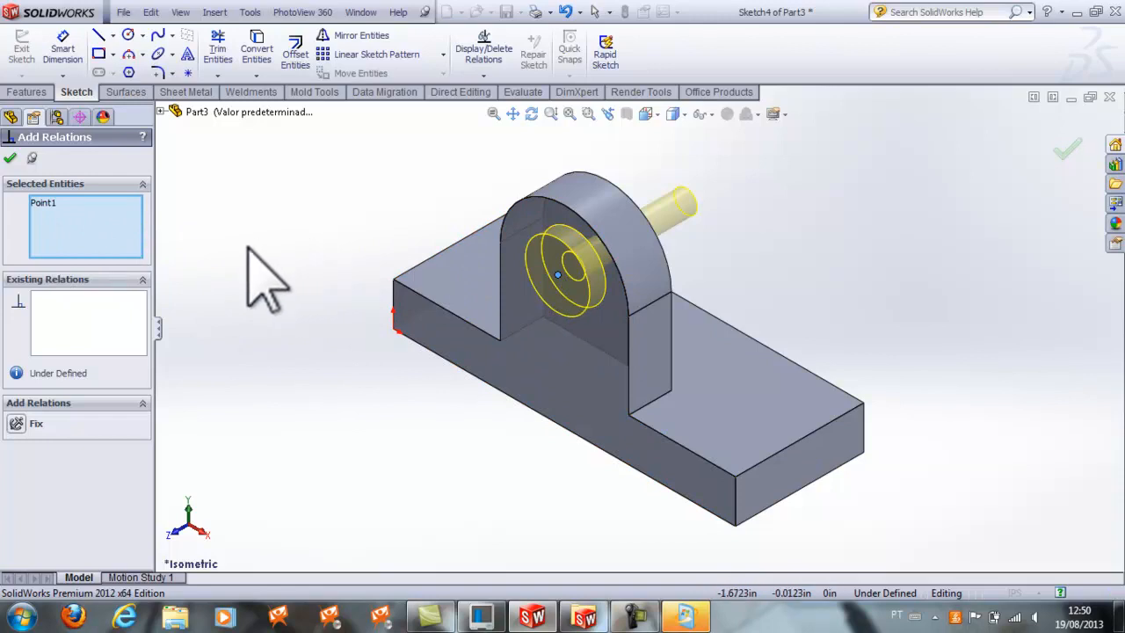
right_click(106, 224)
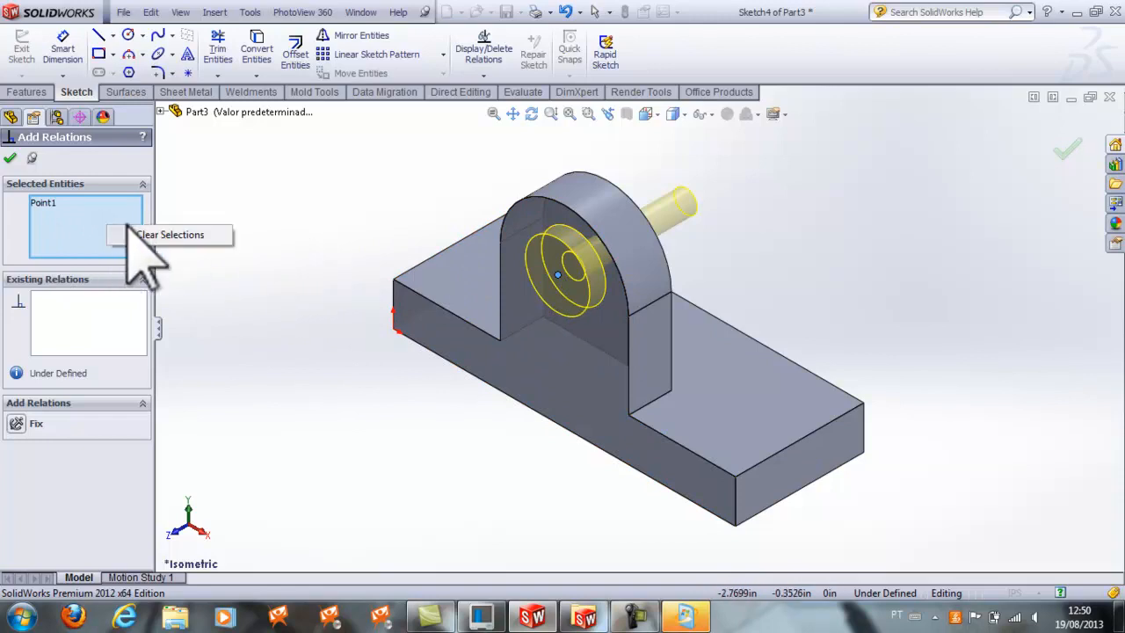
left_click(151, 234)
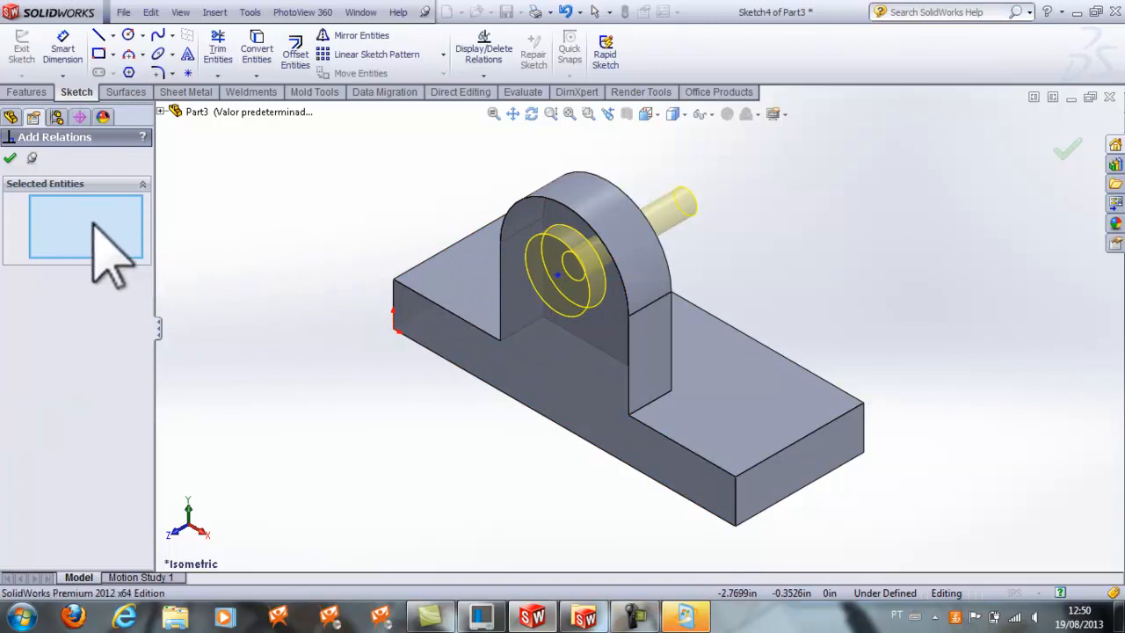
left_click(560, 280)
left_click(543, 201)
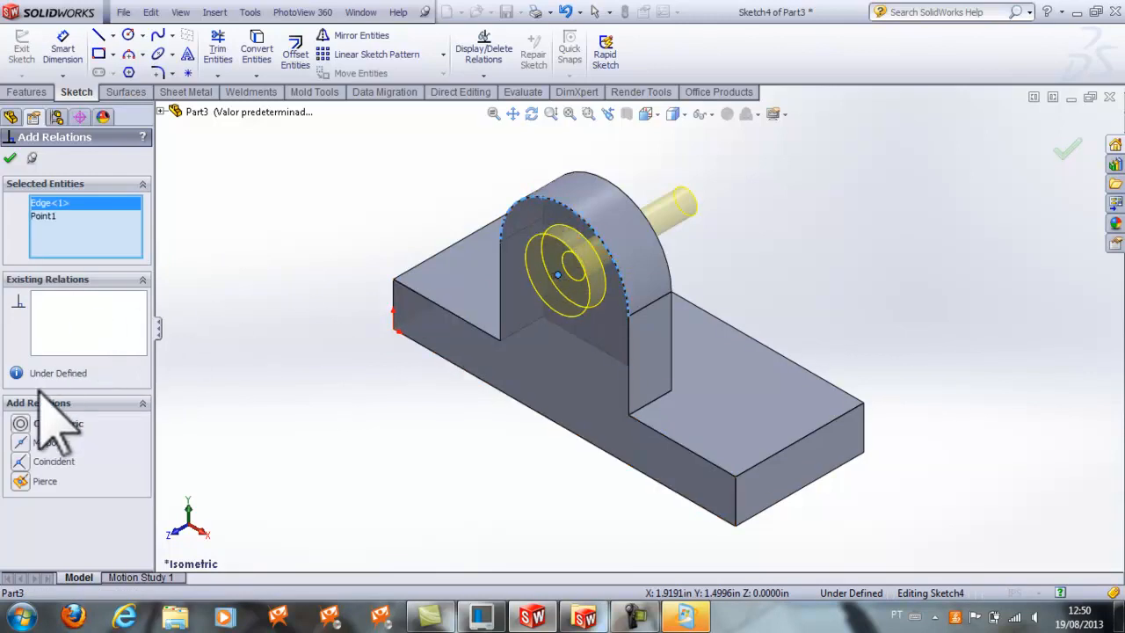
left_click(20, 423)
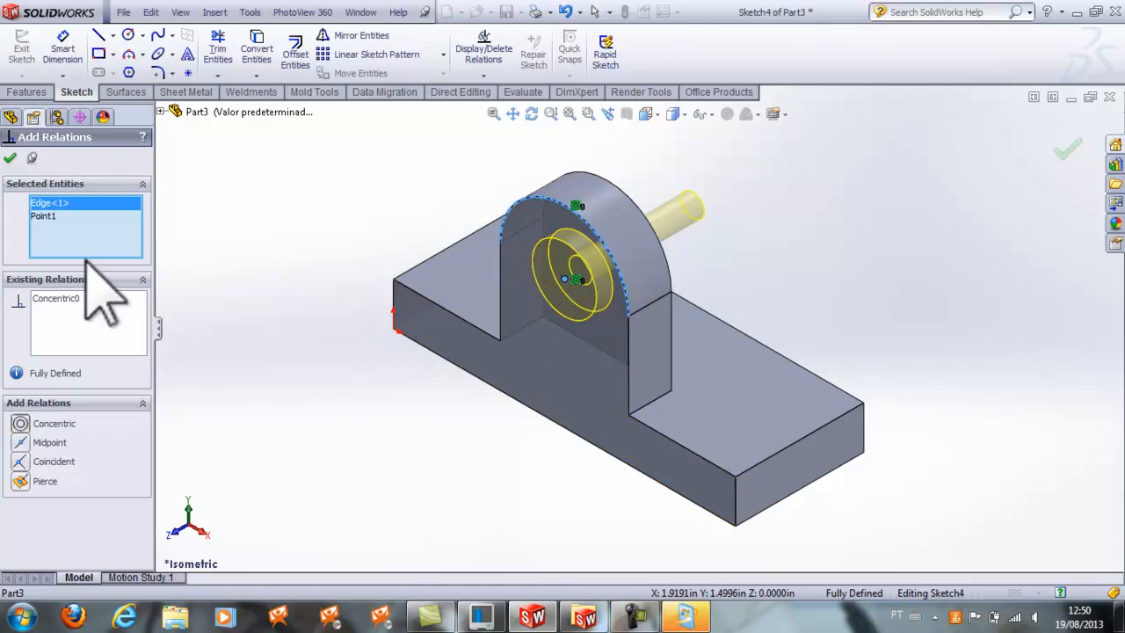
left_click(10, 158)
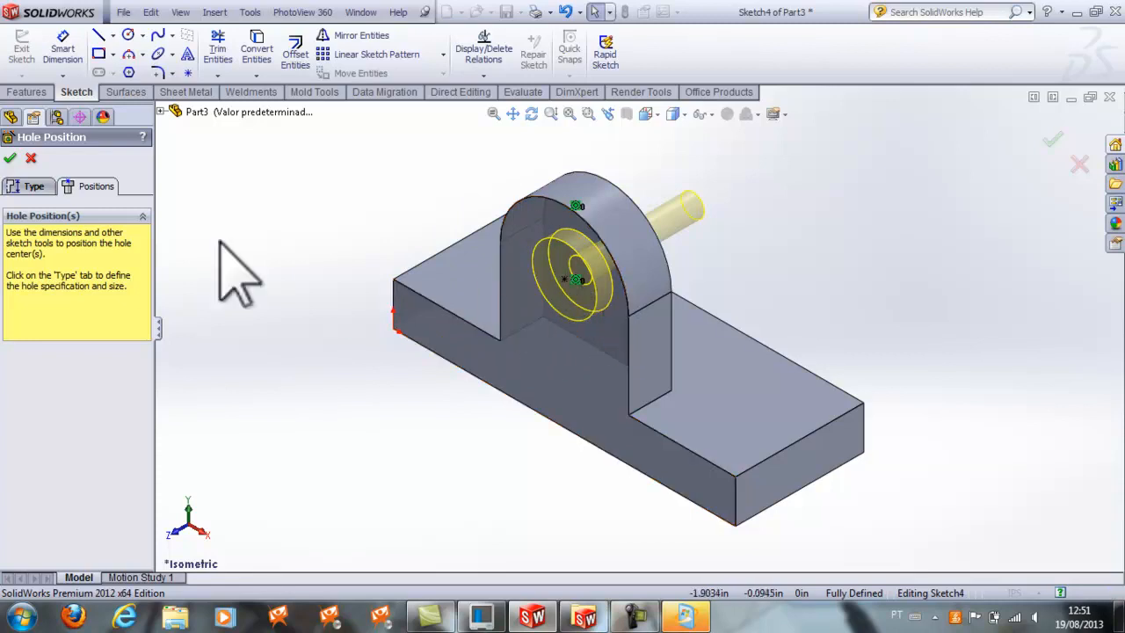
left_click(11, 159)
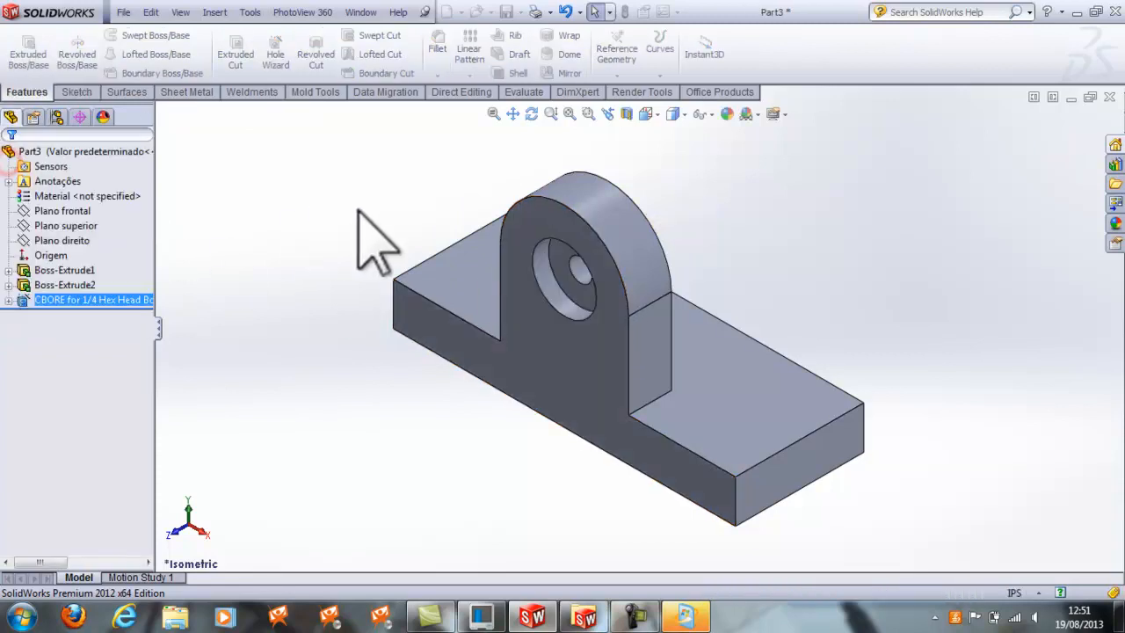
middle_click_drag(765, 357, 848, 257)
left_click(673, 113)
left_click(694, 132)
left_click(735, 183)
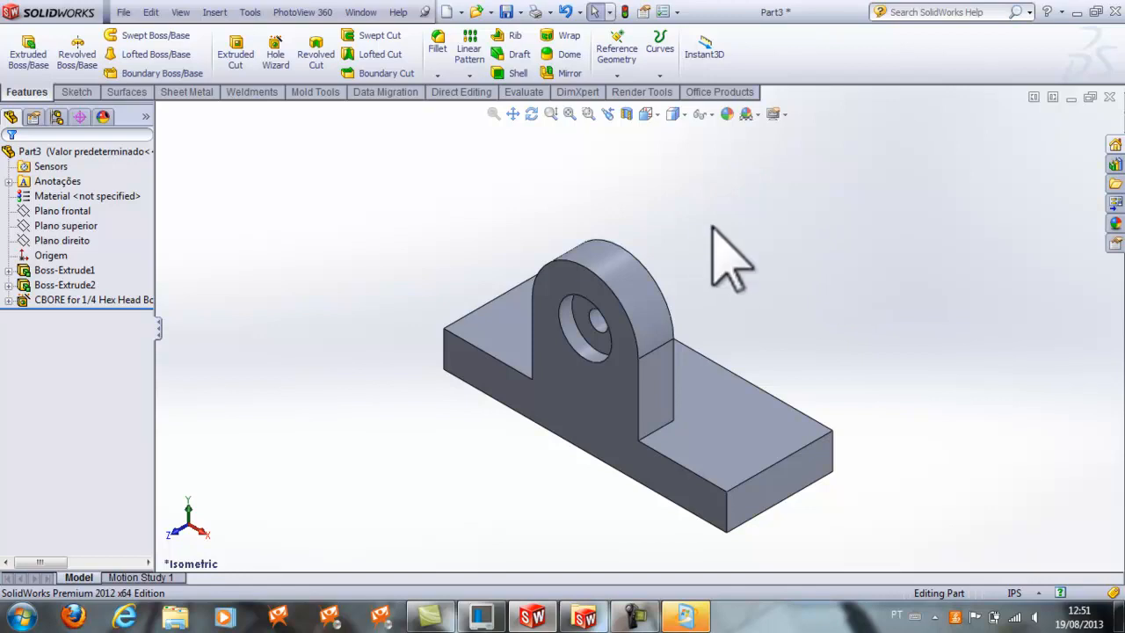
From the top view, start a plain Hole Wizard hole in ANSI Inch, All Drill sizes, and set its size to 9/32
left_click(647, 113)
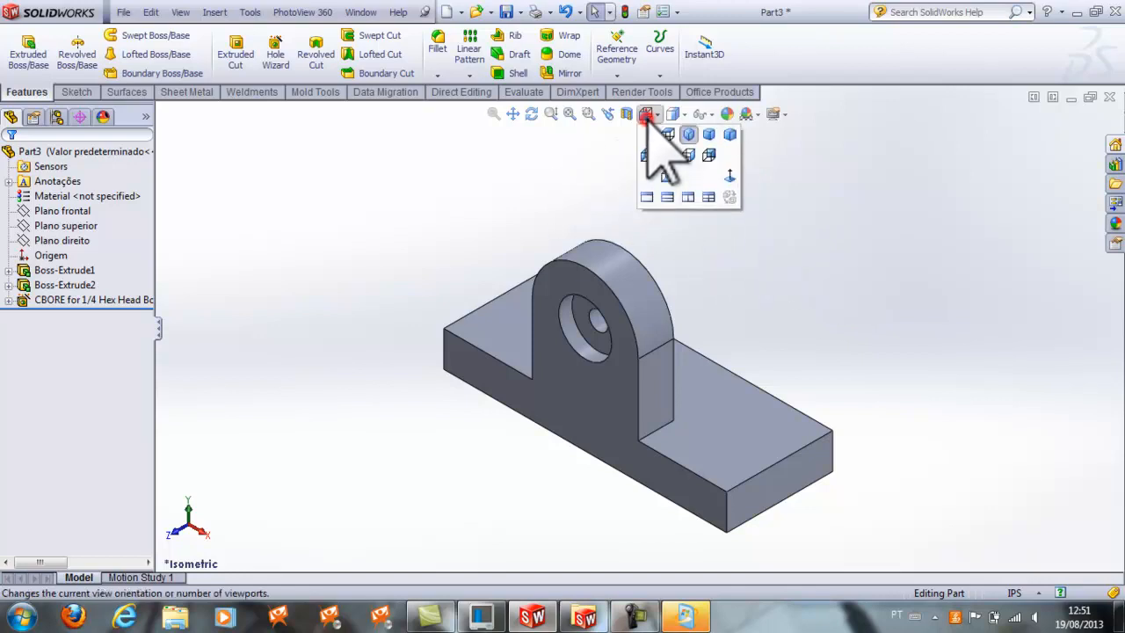
left_click(667, 136)
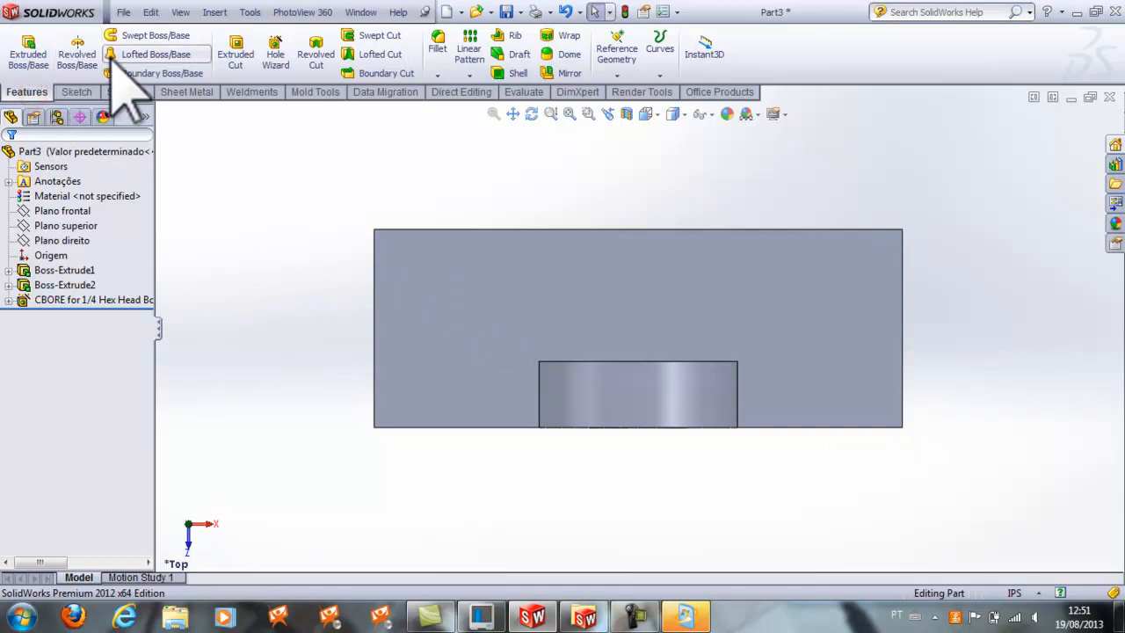
left_click(273, 55)
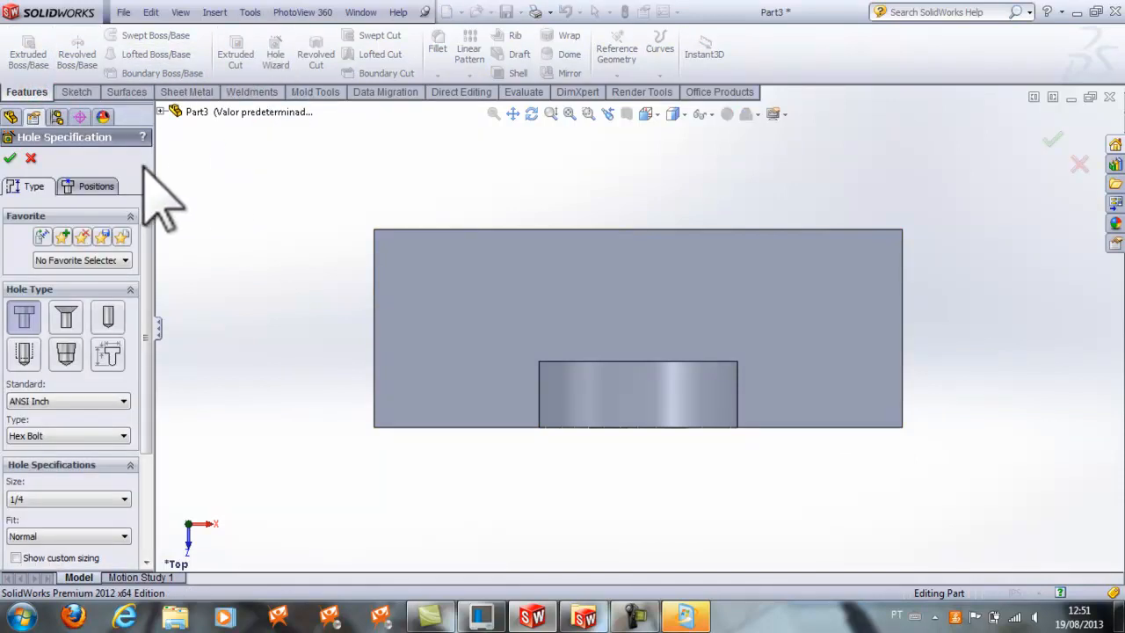
left_click(103, 322)
scroll(148, 326, "down", 3)
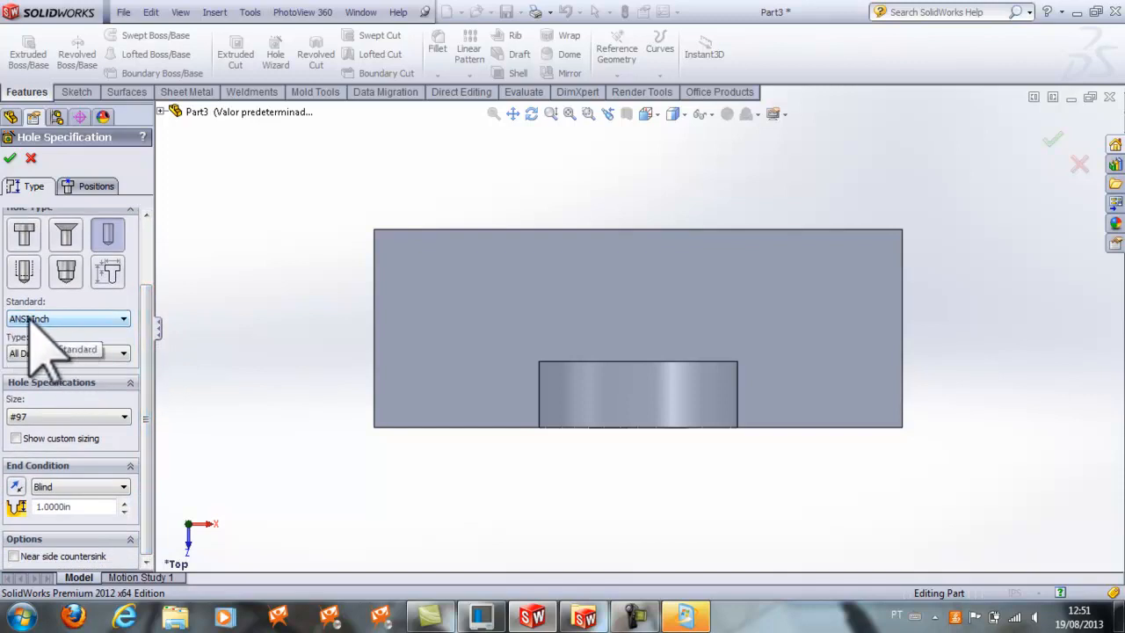
left_click(68, 416)
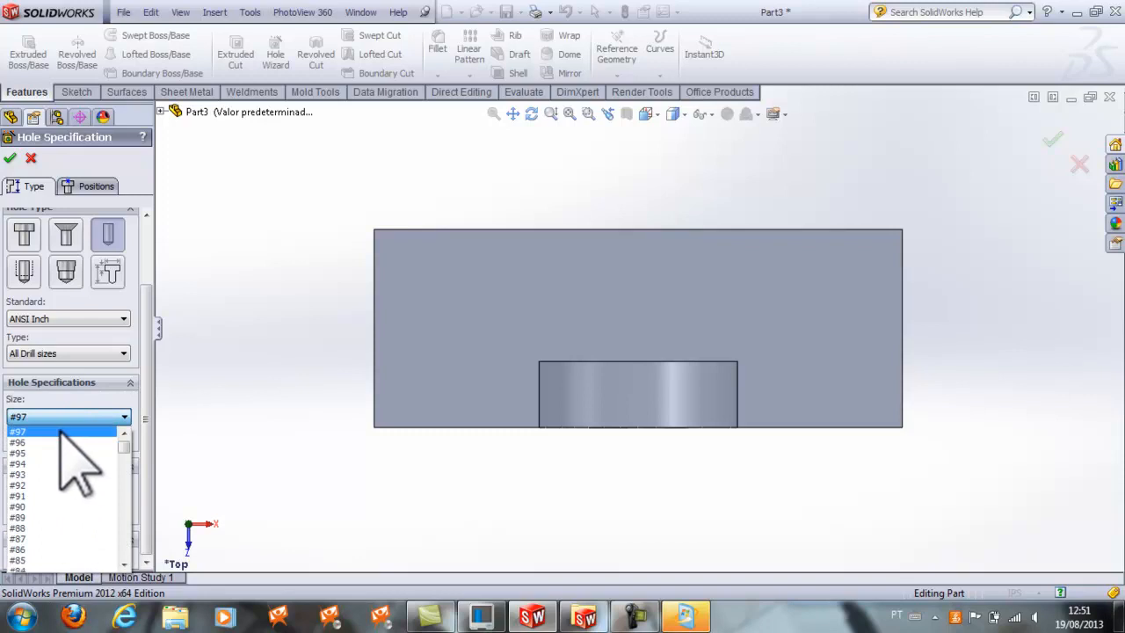
key("9")
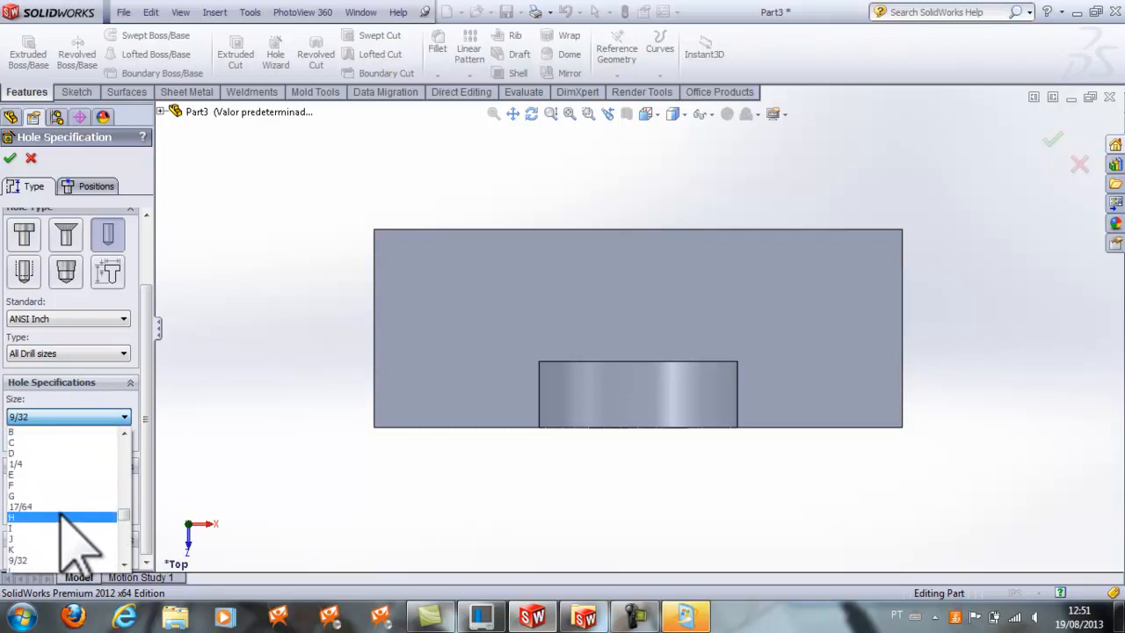
left_click(36, 559)
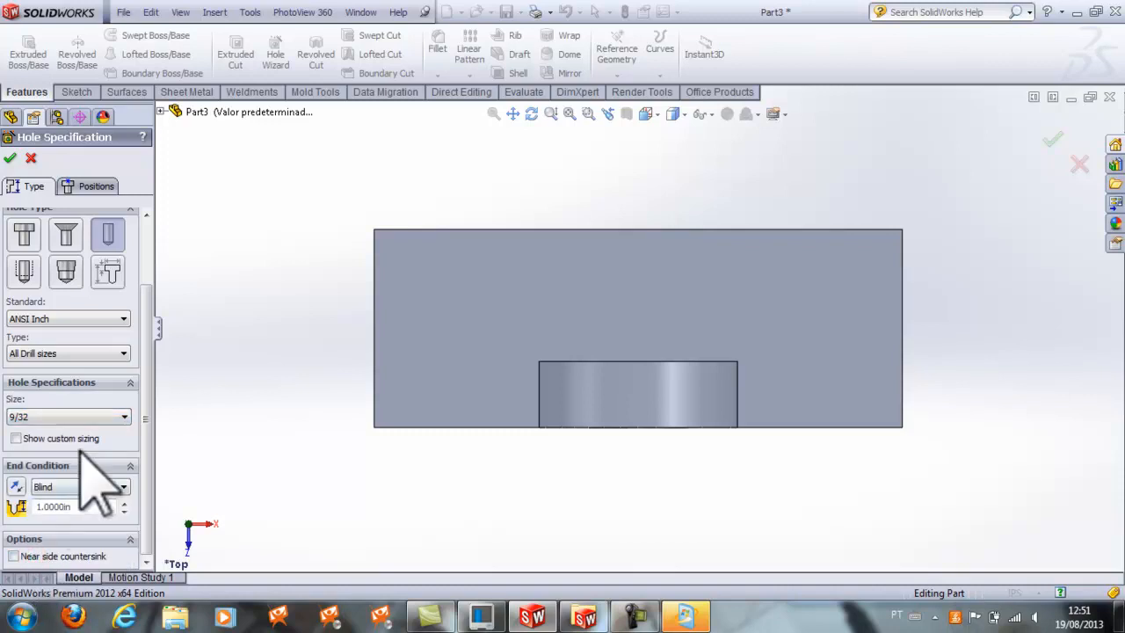
Check the 9/32 drill's custom sizing values and set the hole's end condition to Through All
left_click(16, 438)
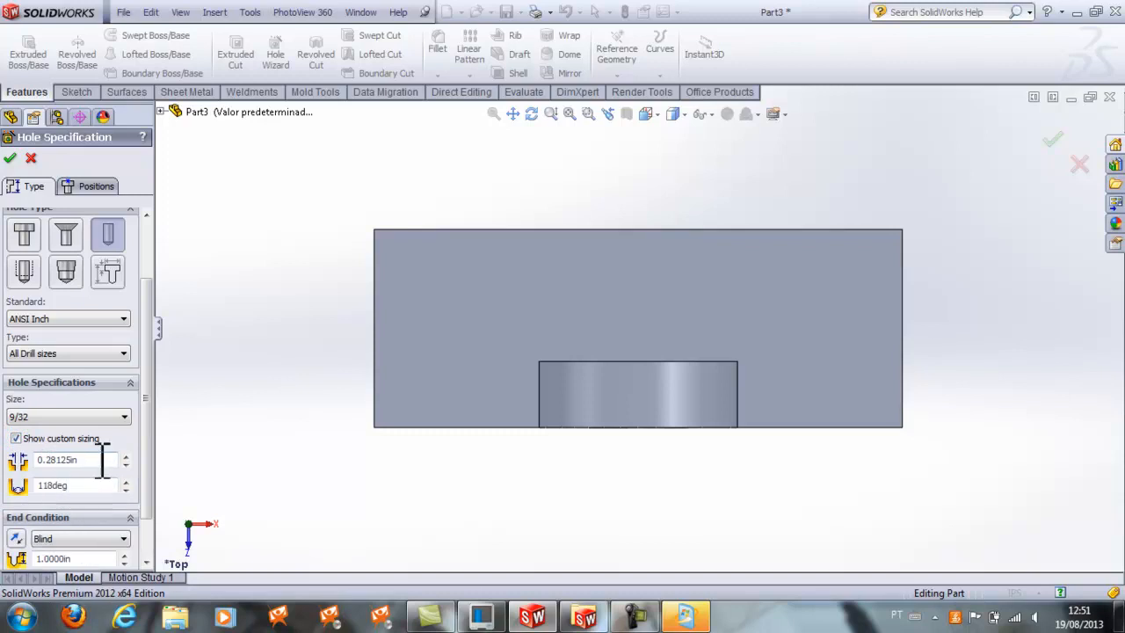
left_click(15, 438)
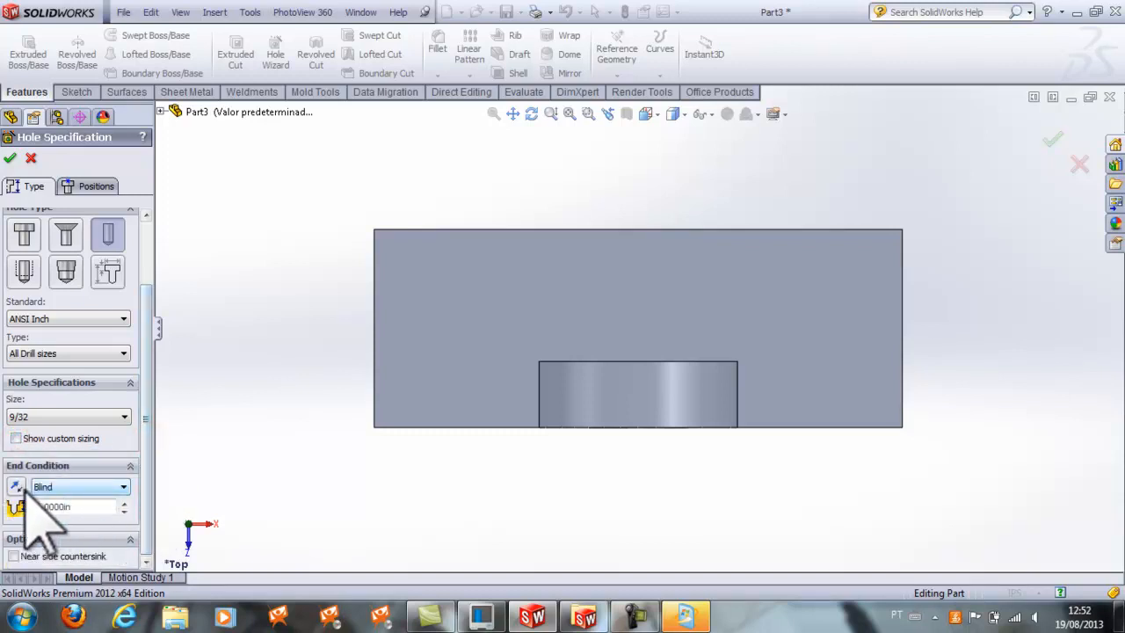
left_click(85, 491)
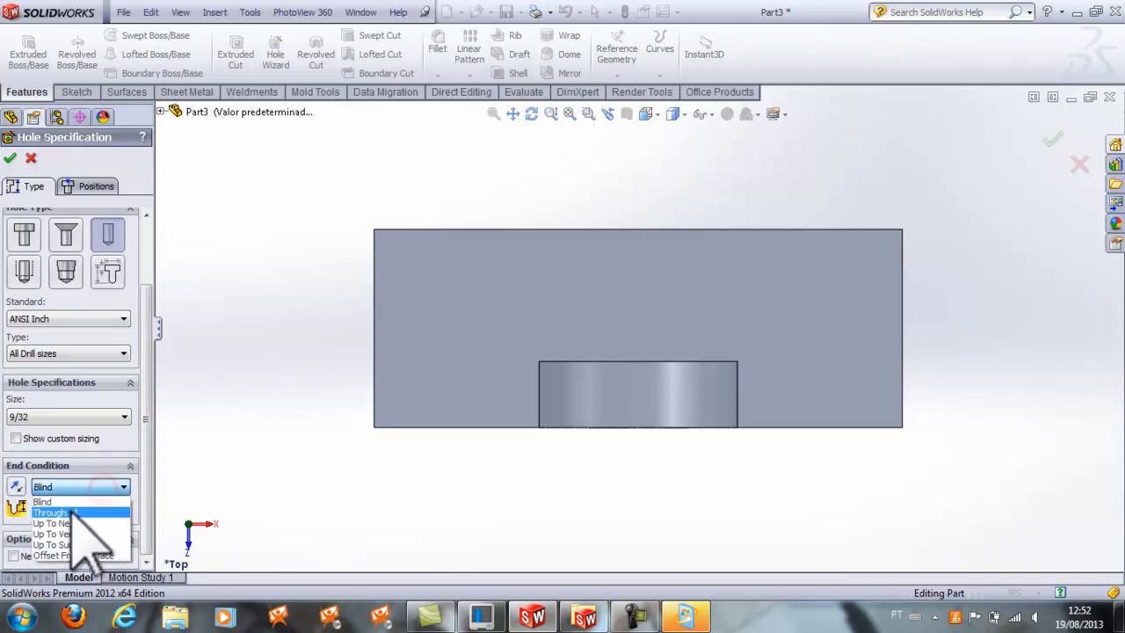
left_click(69, 513)
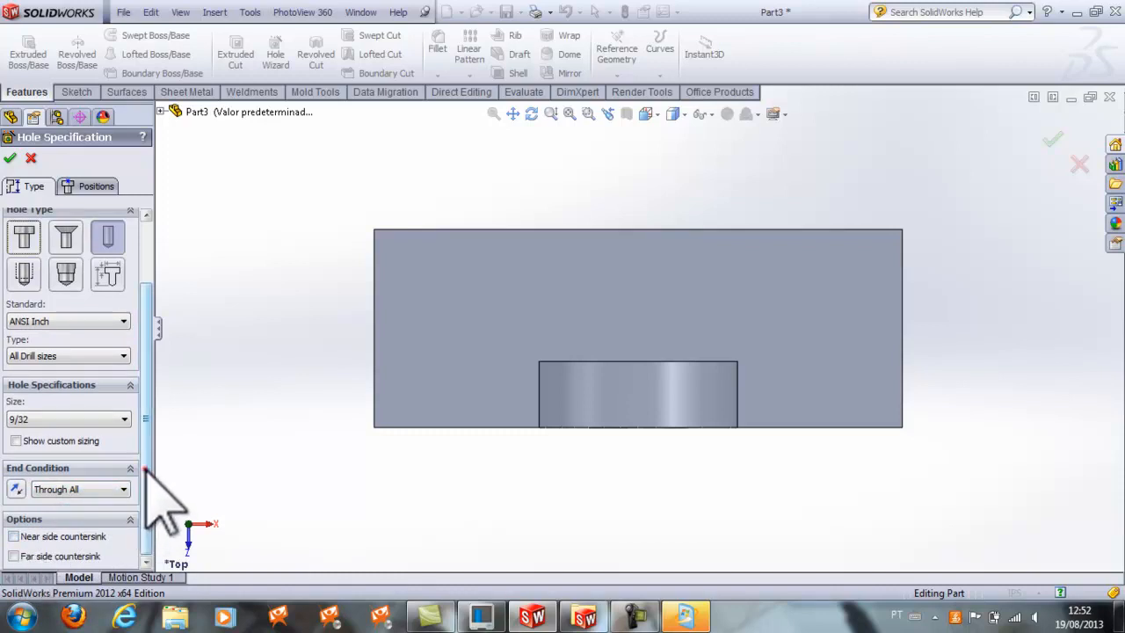
scroll(149, 492, "up", 1)
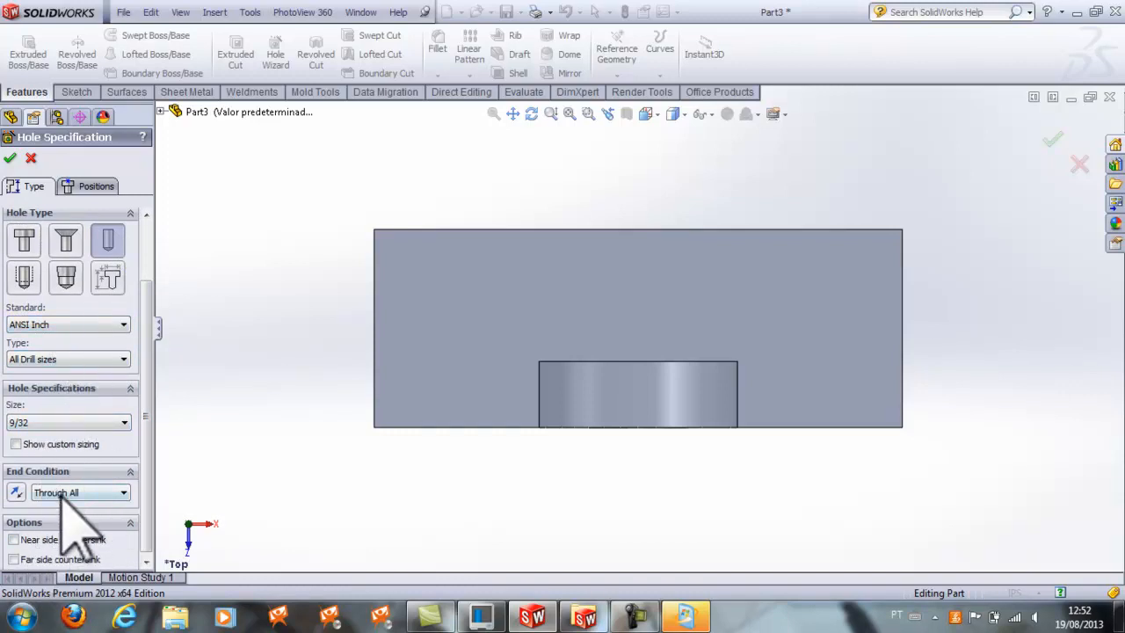
Place two hole centre points on the block's top face near the rear corners, about 0.38 in and 0.43 in from the side edges
left_click(96, 186)
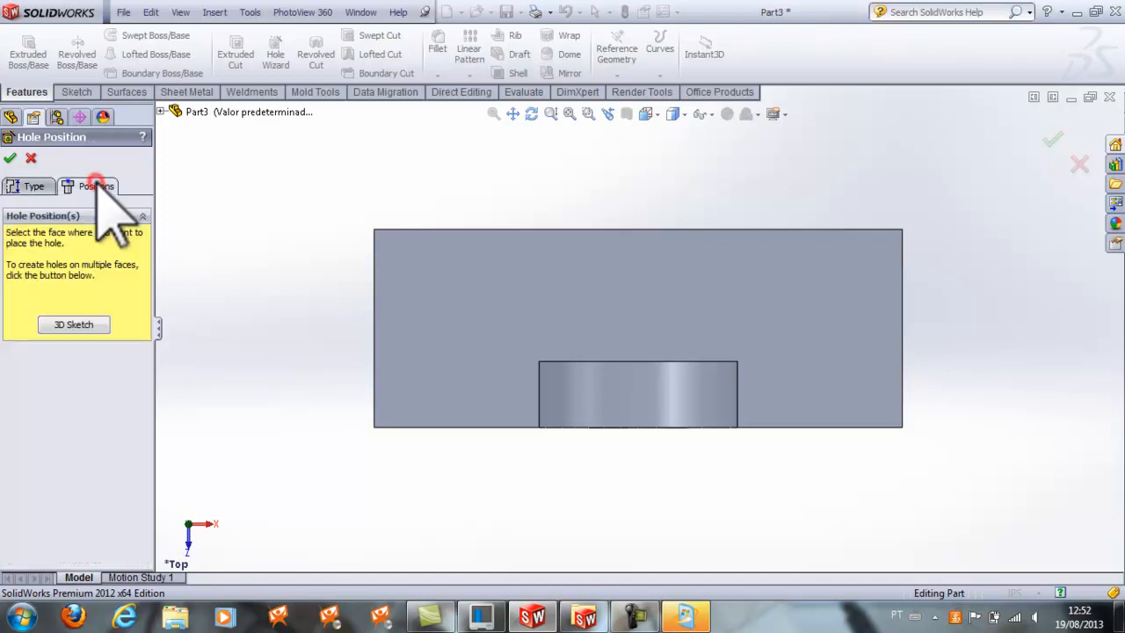
left_click(422, 271)
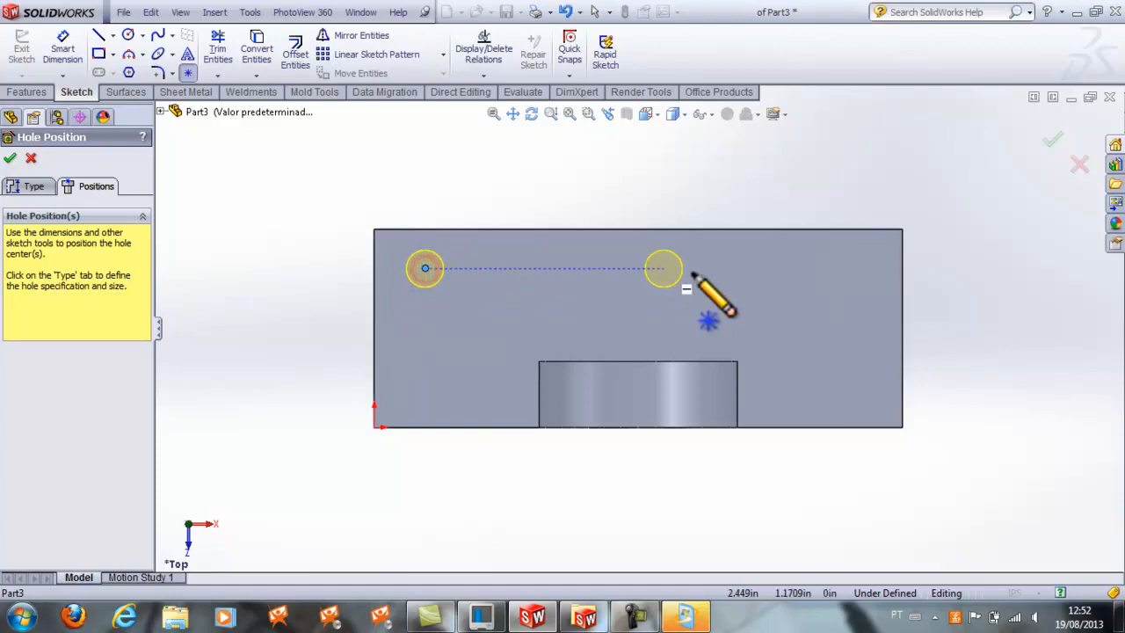
left_click(844, 269)
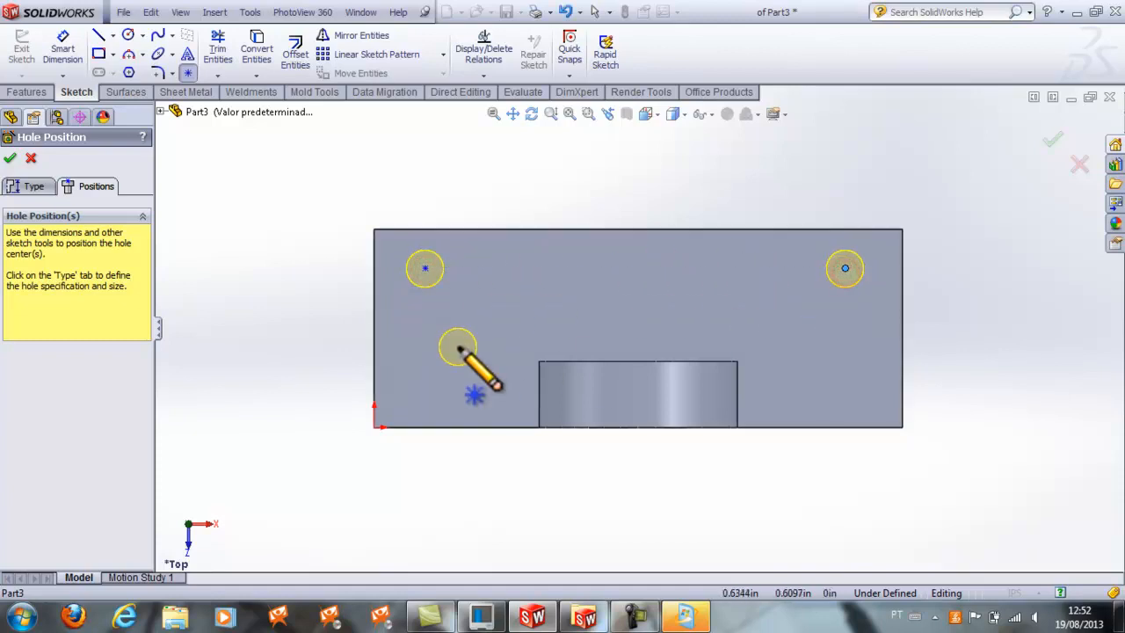
Dimension the left hole centre 0.5 in from the block's left edge
left_click(70, 44)
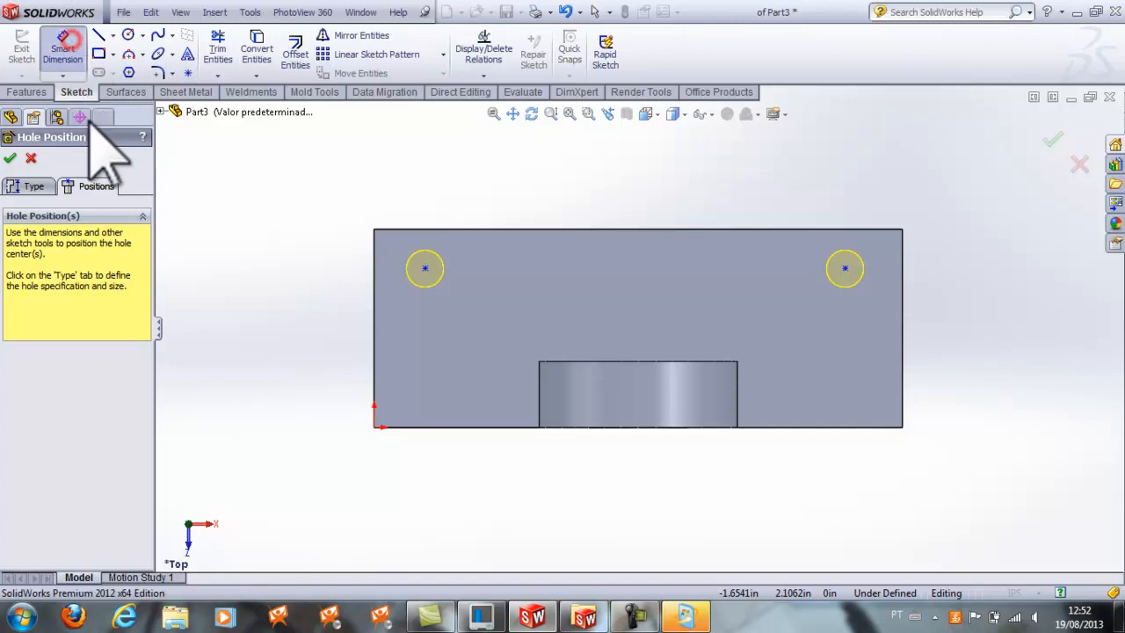
left_click(425, 269)
left_click(376, 283)
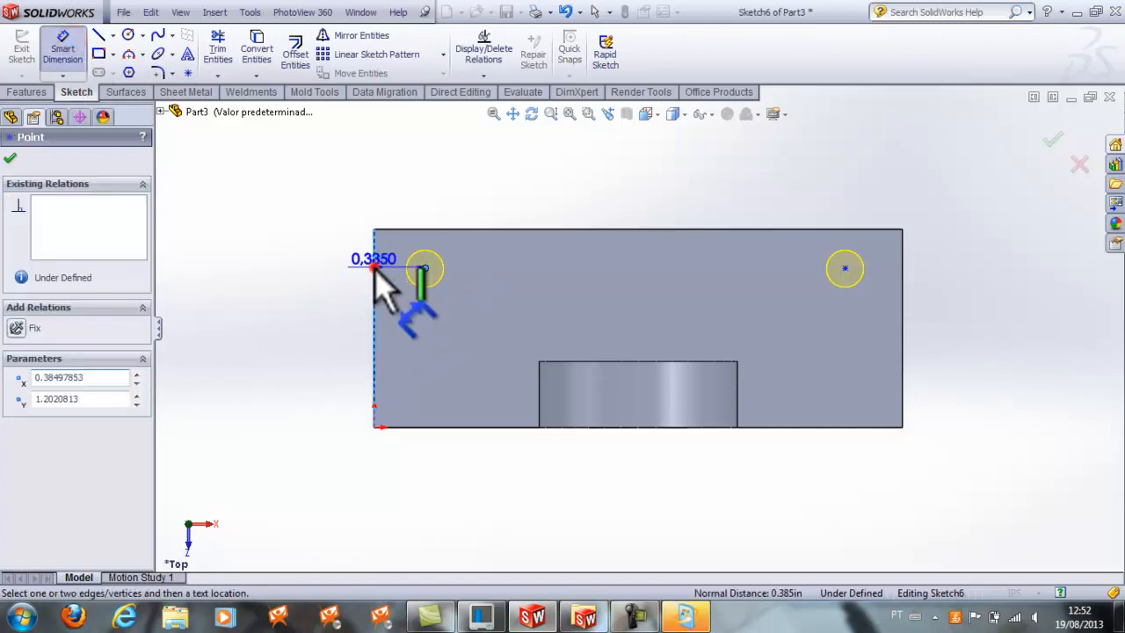
left_click(409, 216)
type("0.5")
key("Return")
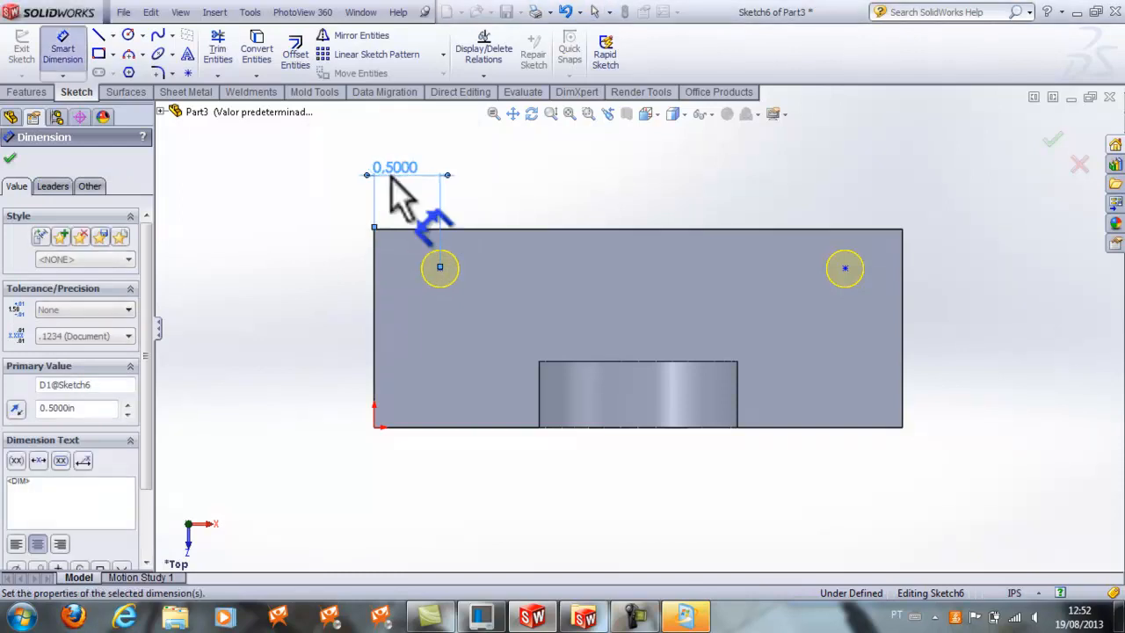
left_click(568, 172)
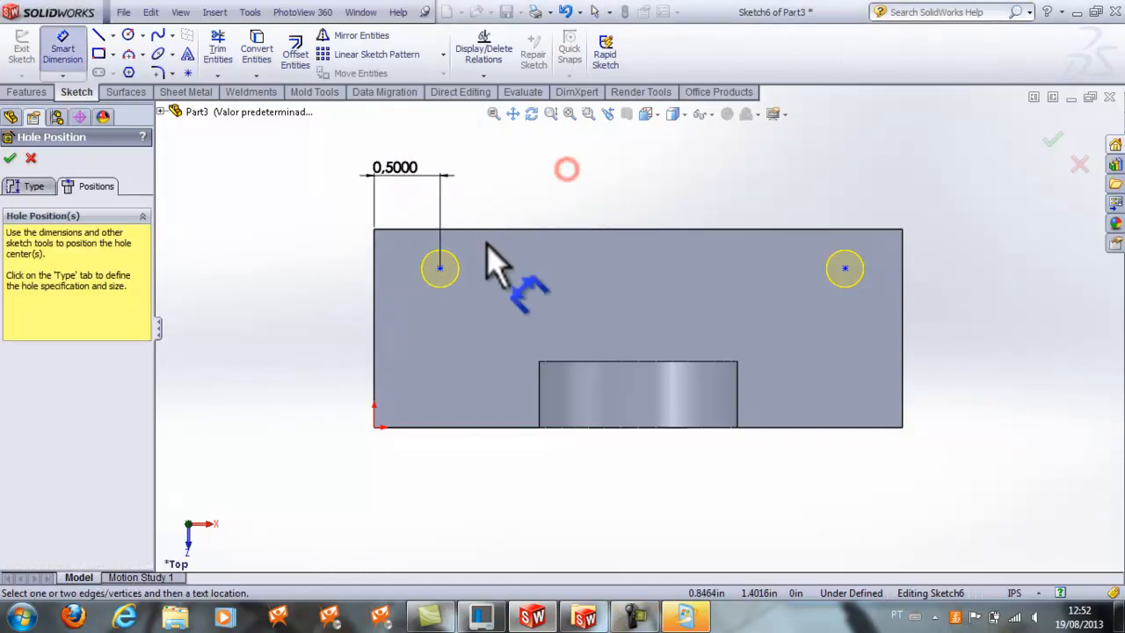
Dimension the left hole centre 0.5 in from the block's rear edge
left_click(430, 263)
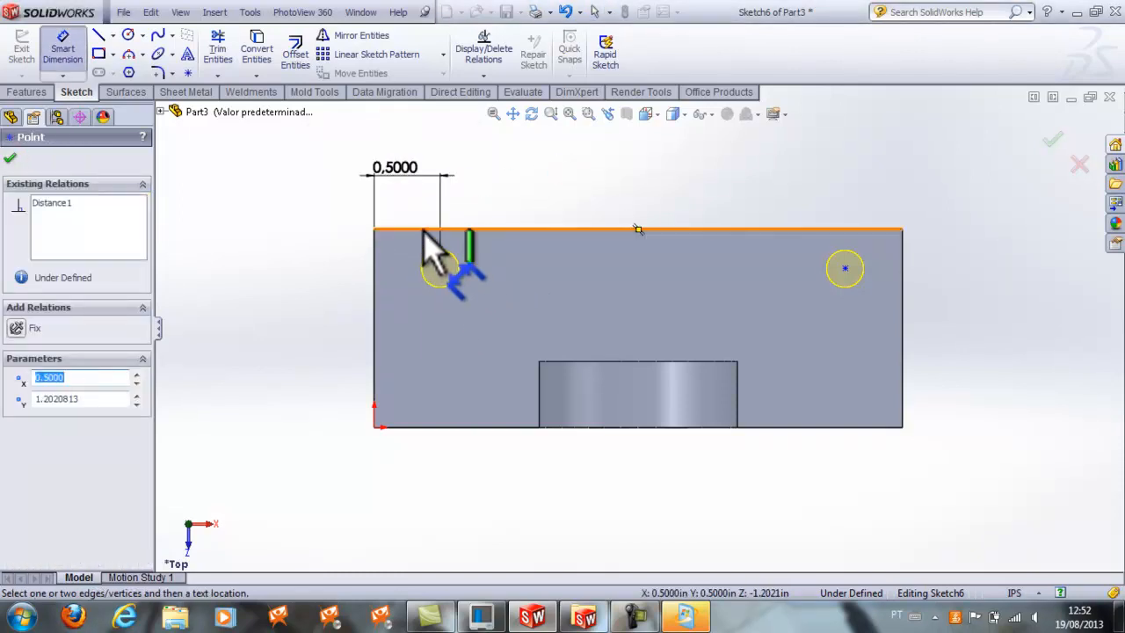
left_click(422, 230)
left_click(322, 269)
type("0,5")
key("Return")
left_click(294, 387)
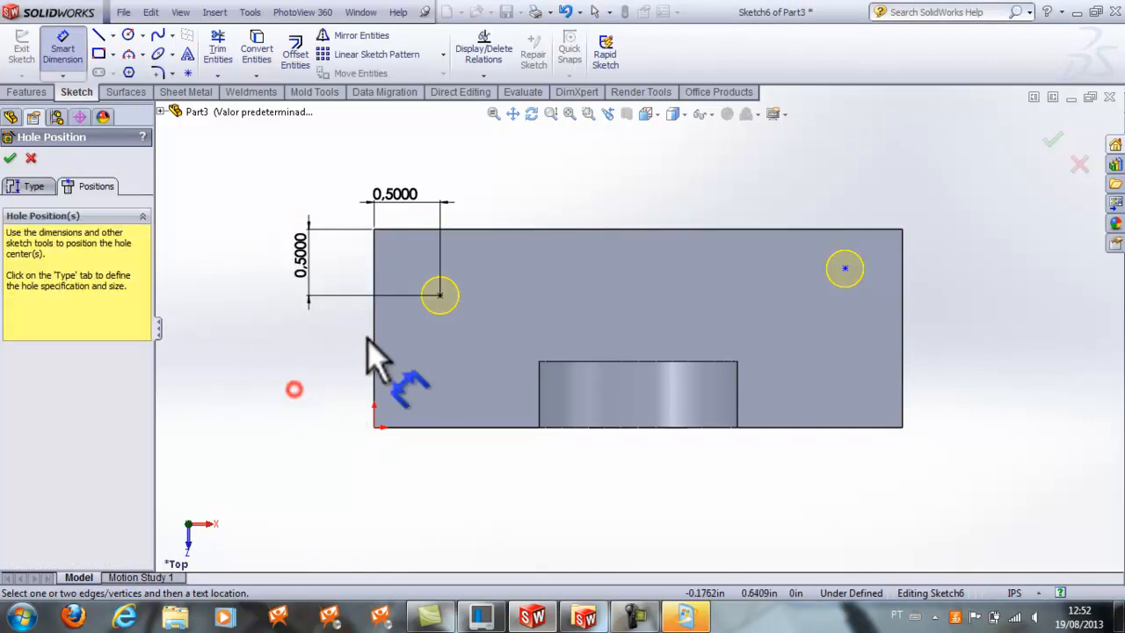
Dimension the right hole centre 0.5 in from the block's right edge
left_click(845, 268)
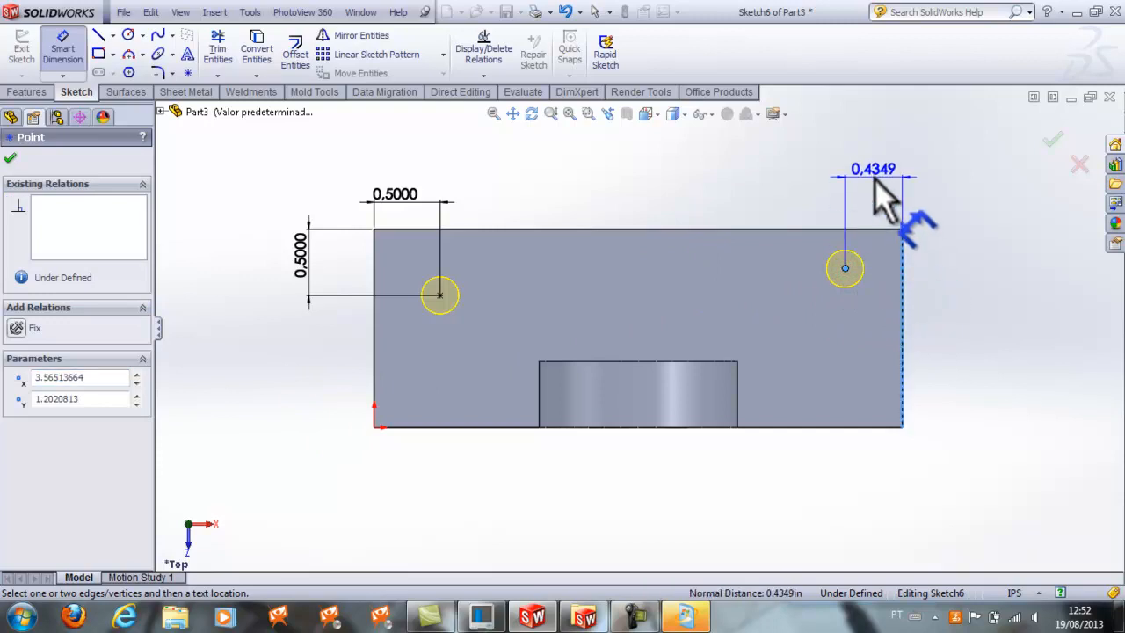
left_click(874, 204)
type(".5")
key("Return")
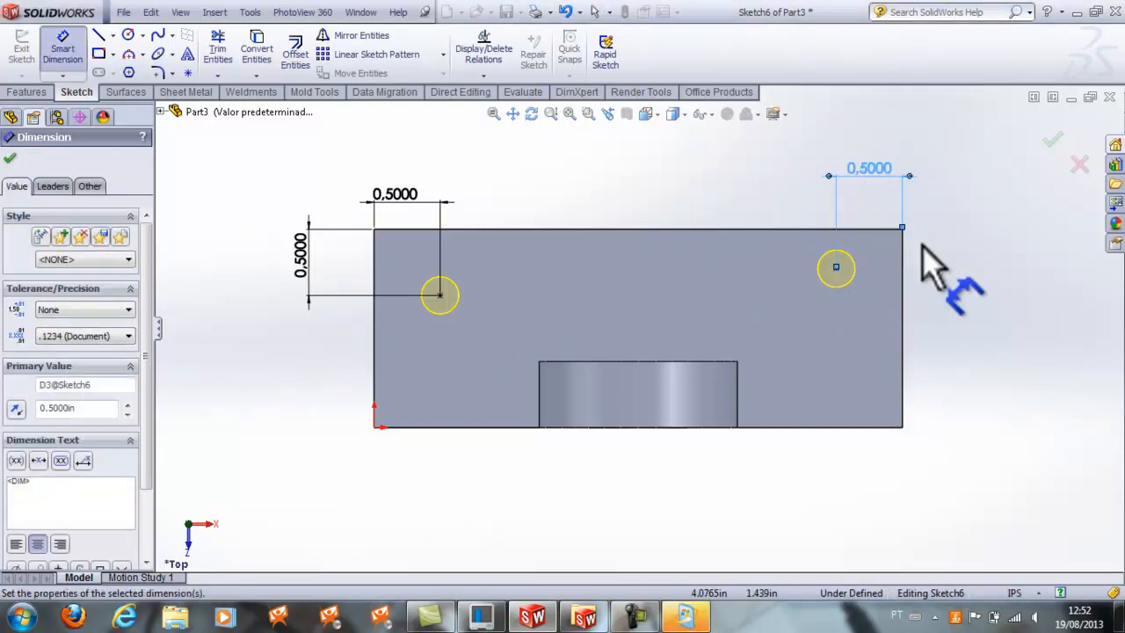
left_click(969, 281)
Dimension the right hole centre 0.5 in from the block's rear edge and finish the hole feature
left_click(873, 230)
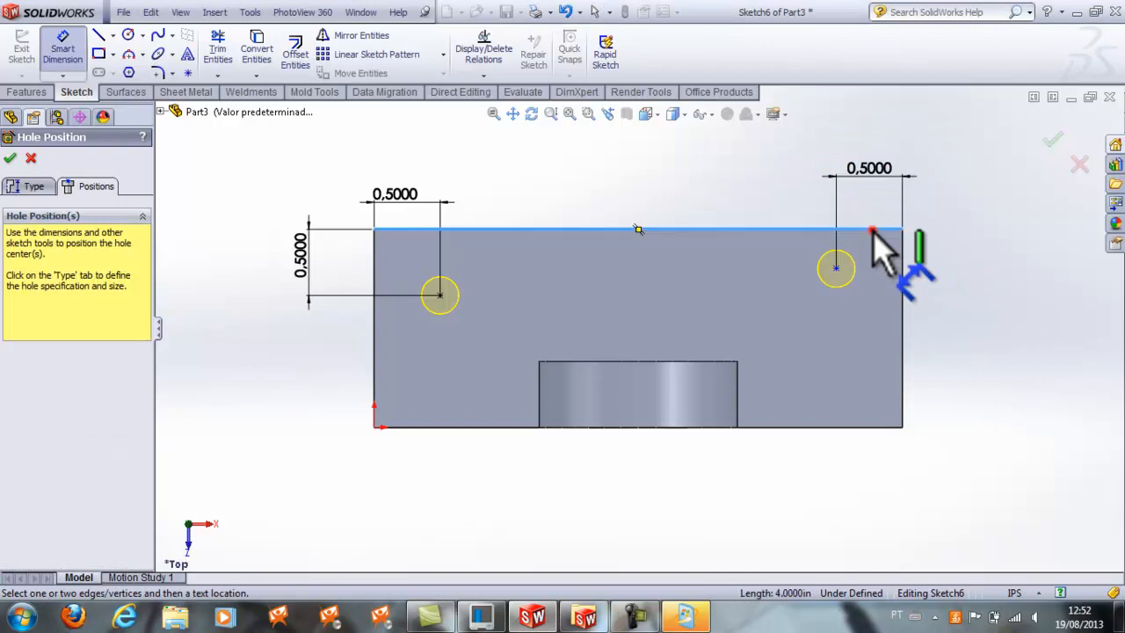
left_click(836, 268)
left_click(976, 257)
type("0.5")
key("Return")
left_click(972, 398)
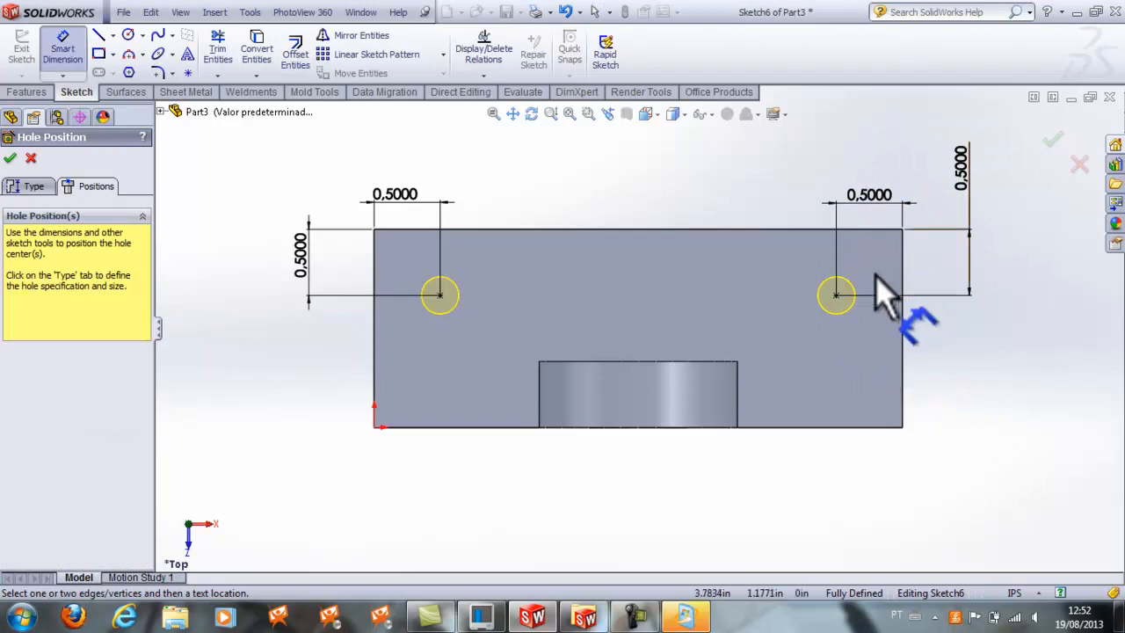
left_click(10, 158)
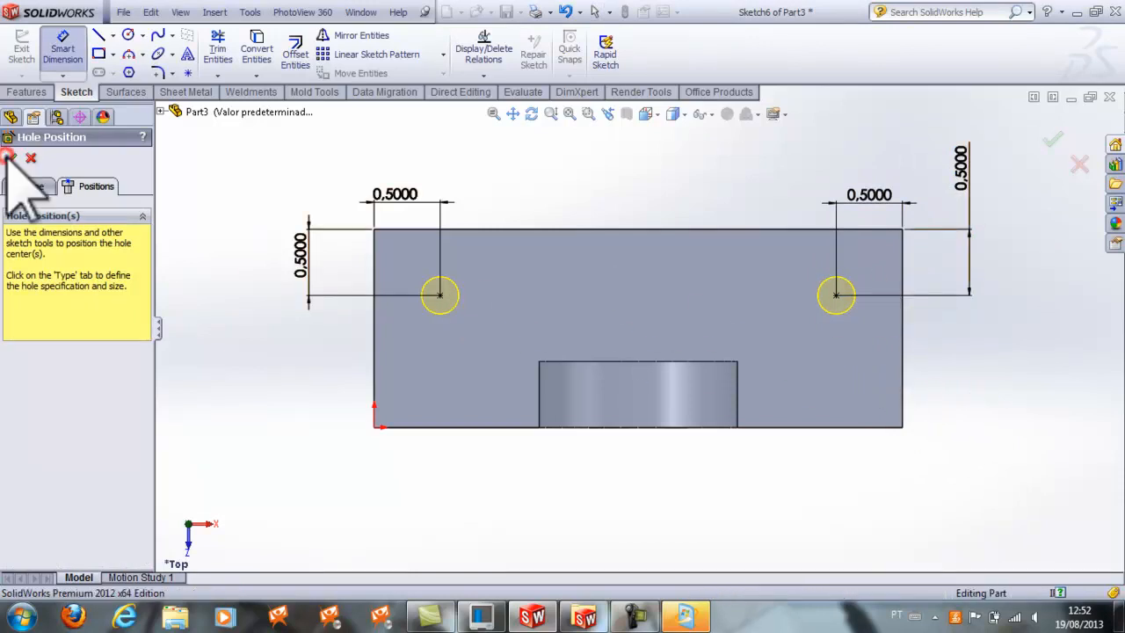
Open a new sketch on the part's front face and view it from the front
left_click(332, 193)
left_click(648, 113)
left_click(701, 160)
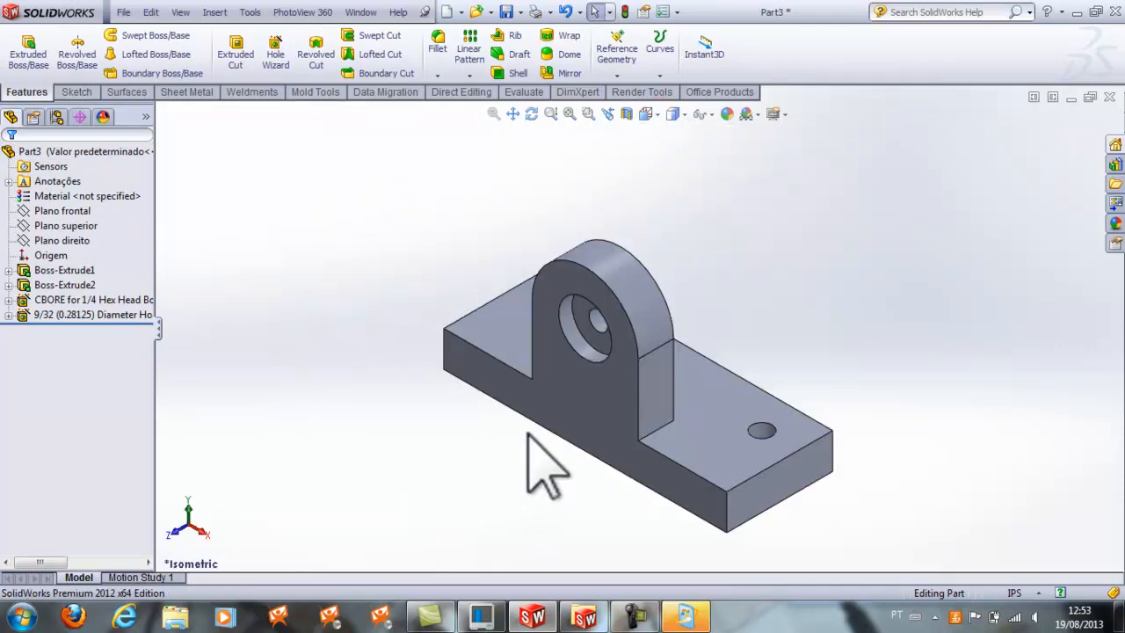
left_click(560, 421)
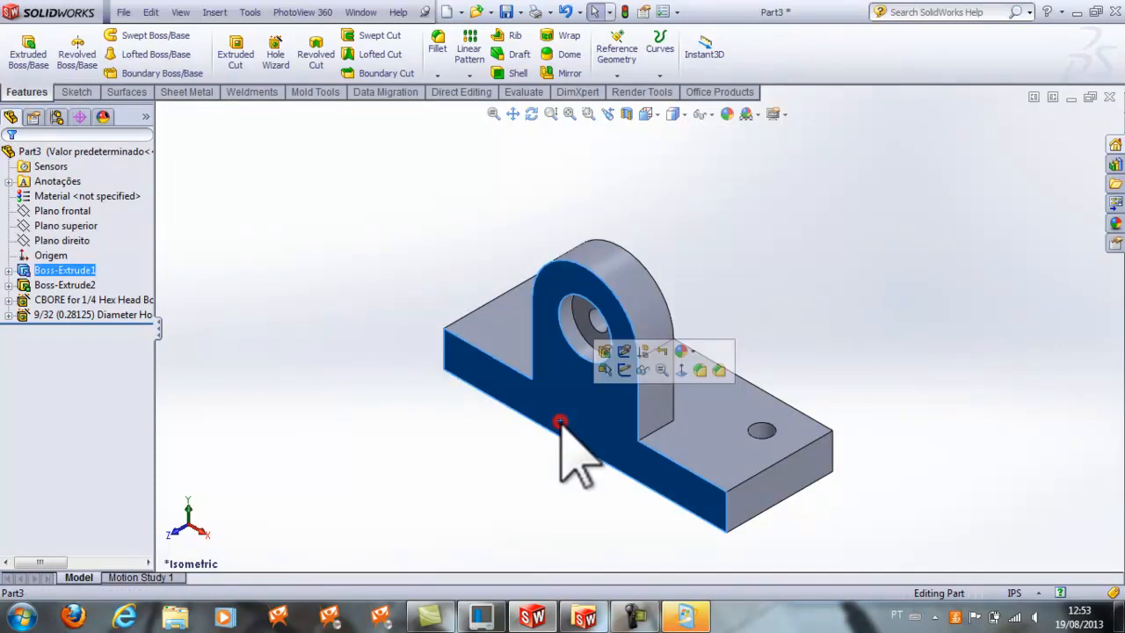
left_click(77, 91)
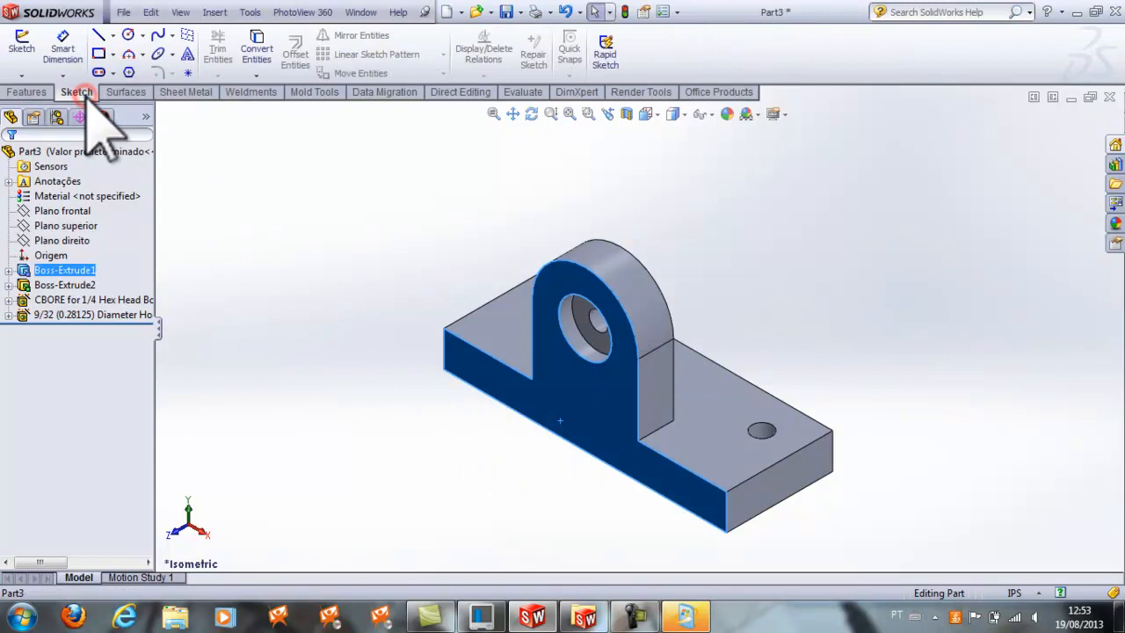
left_click(24, 55)
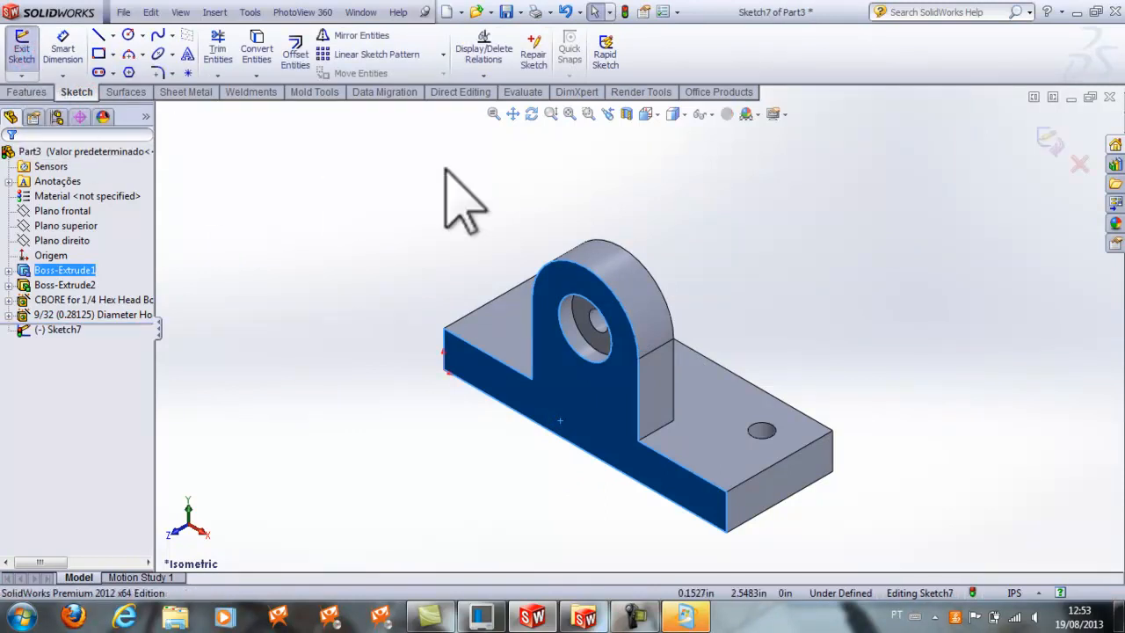
left_click(648, 114)
left_click(732, 174)
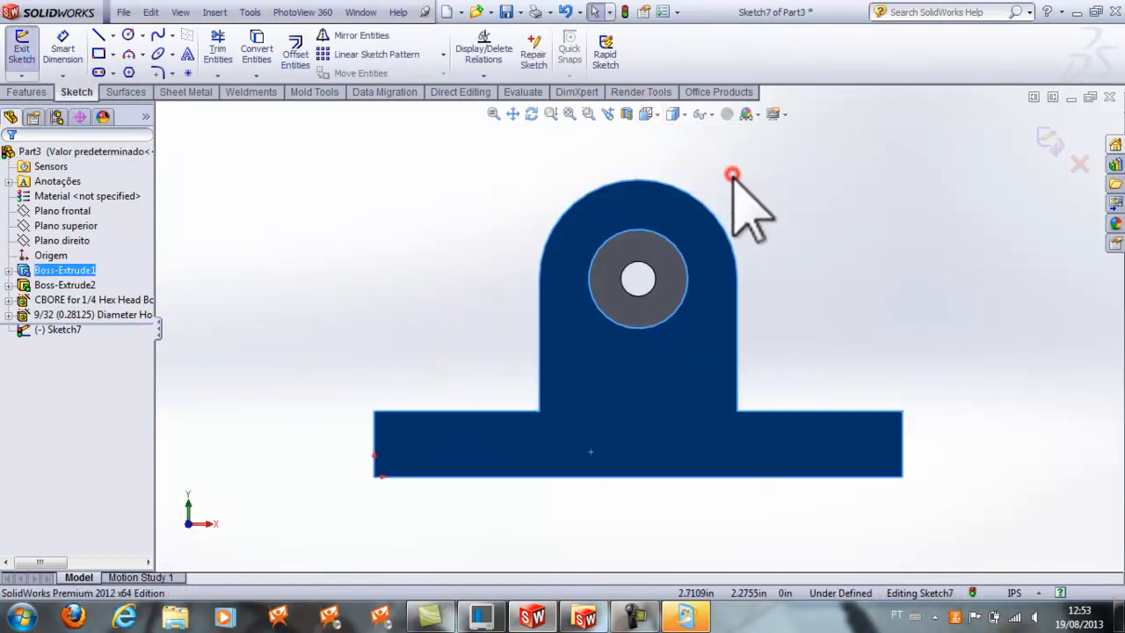
left_click(378, 231)
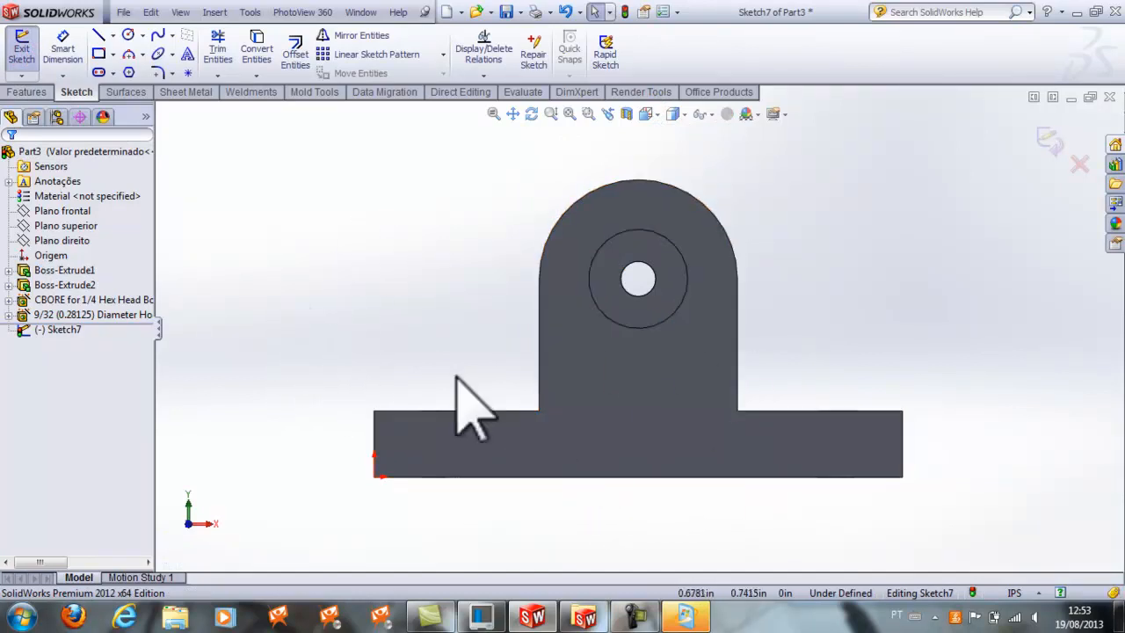
Sketch a corner rectangle about 0.22 in high on the base's bottom edge, beneath the arched upright
left_click(99, 55)
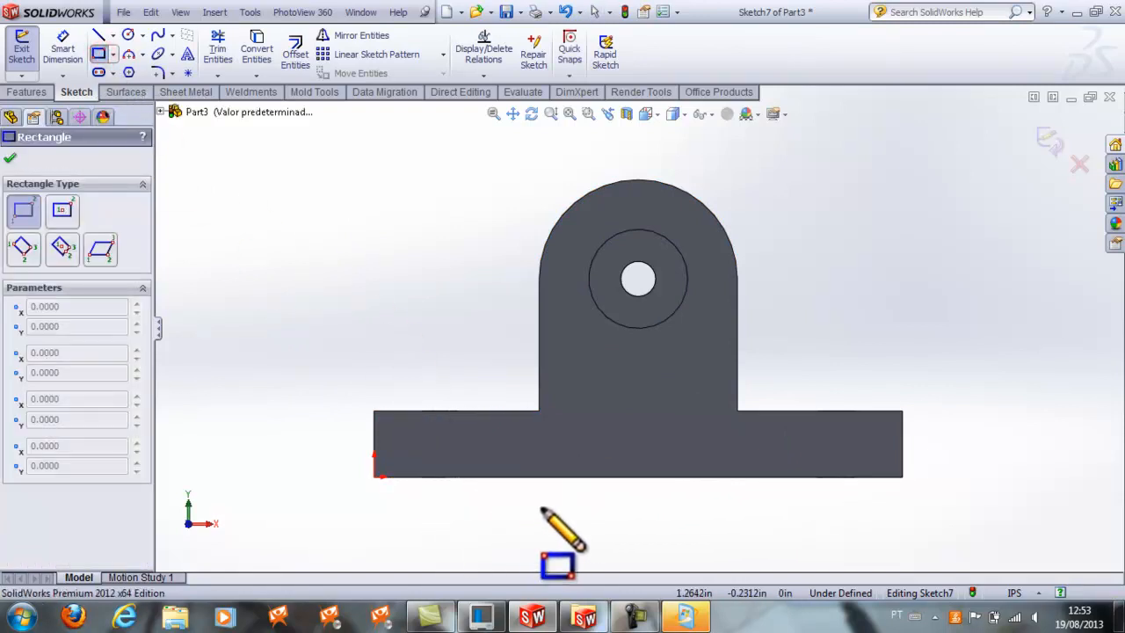
left_click(549, 476)
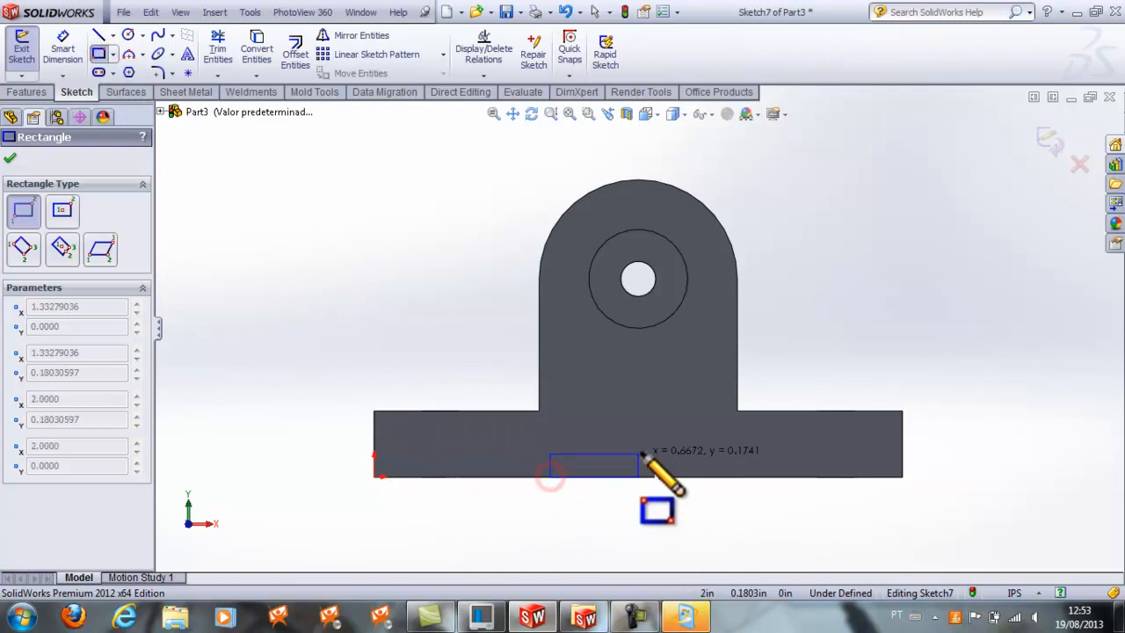
left_click(726, 450)
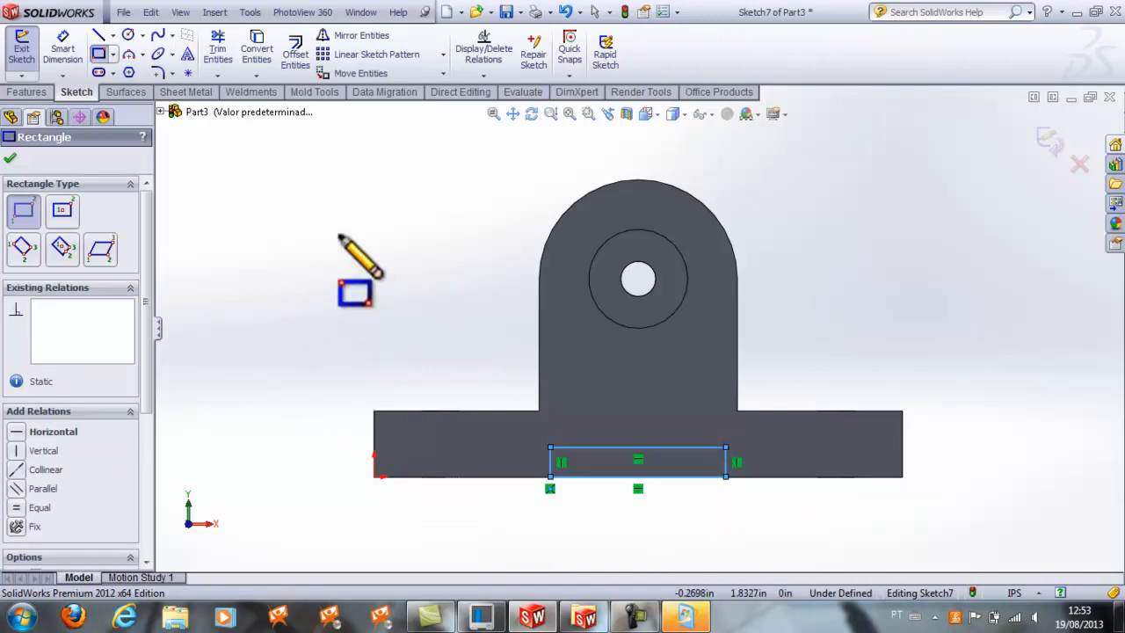
key("Escape")
Dimension the rectangle's height as 0.125 in
left_click(72, 51)
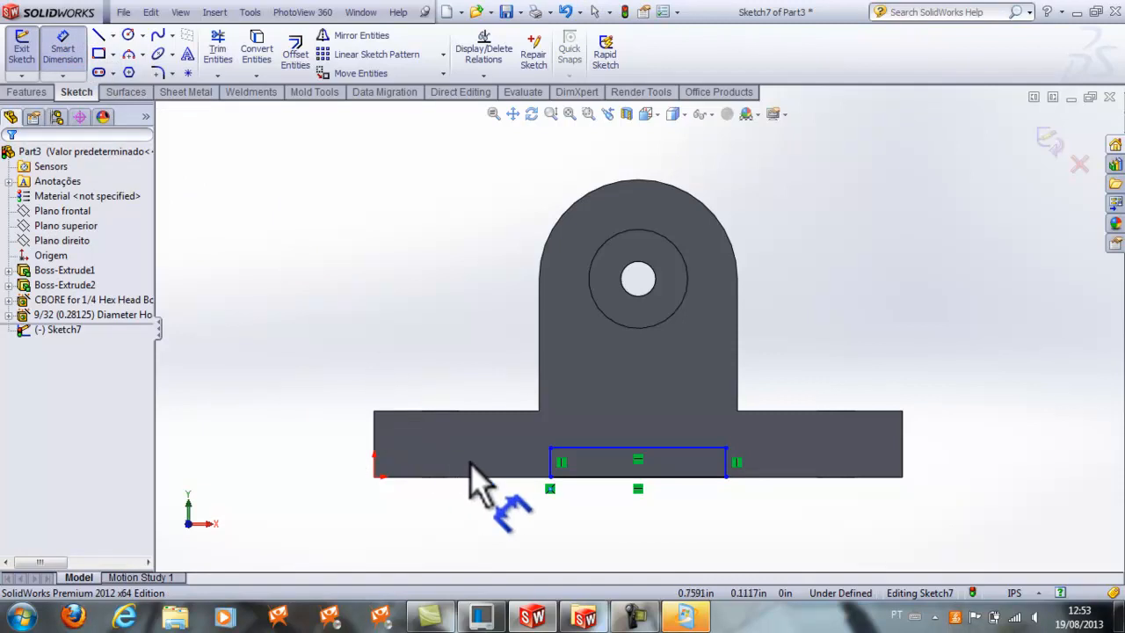
left_click(550, 462)
left_click(479, 396)
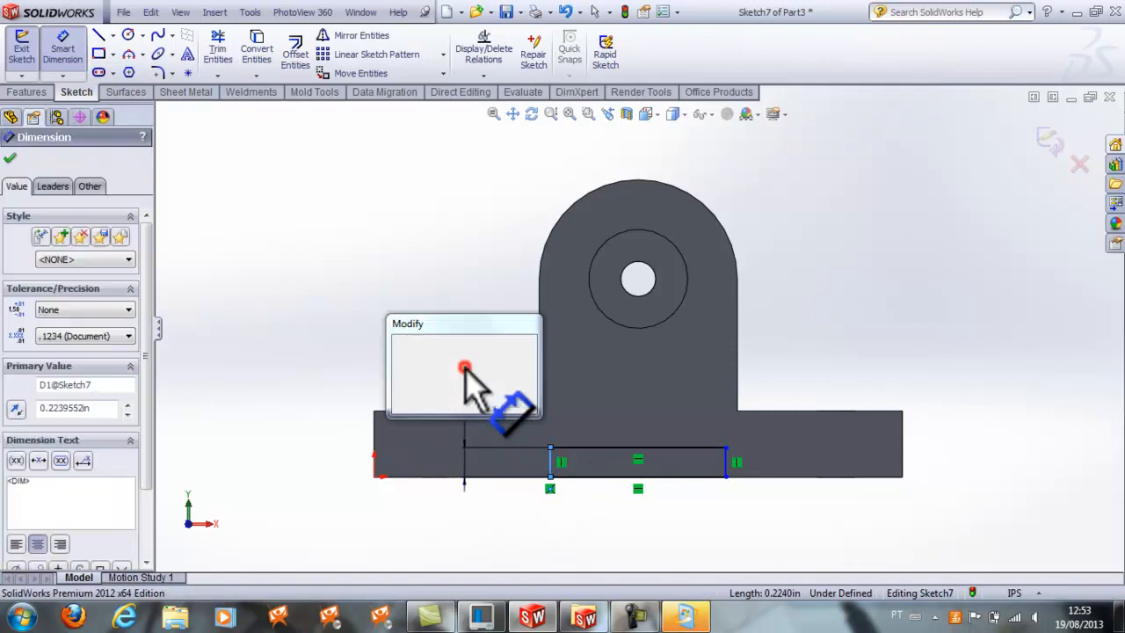
type("0,125")
key("Return")
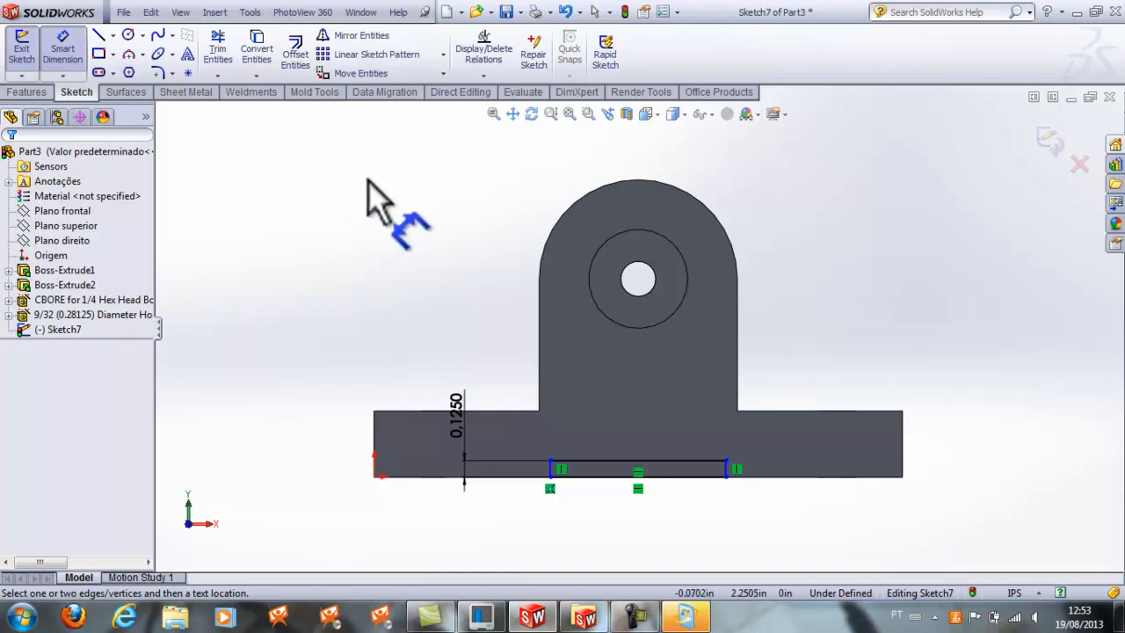
Add a collinear relation between the rectangle's left side and the upright's left vertical edge
left_click(484, 75)
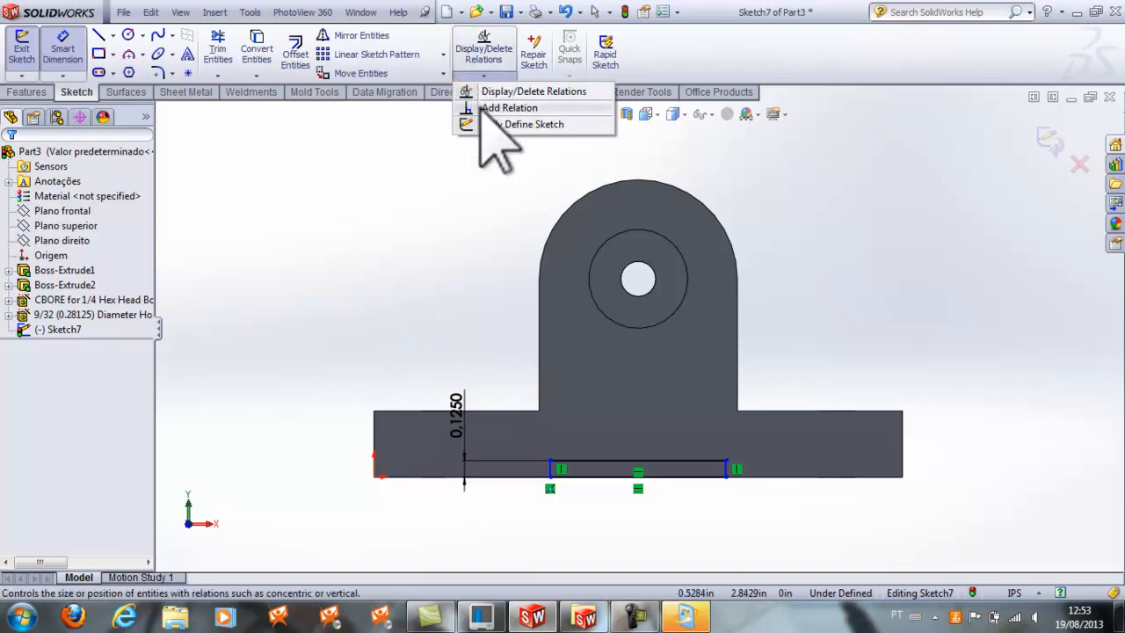
left_click(482, 109)
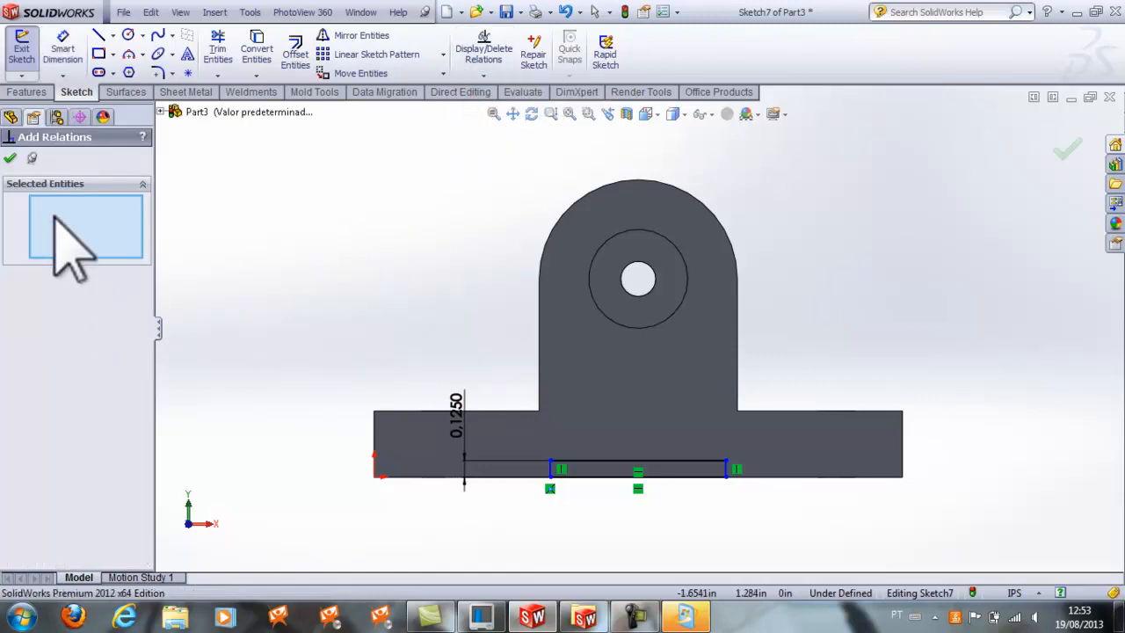
left_click(537, 362)
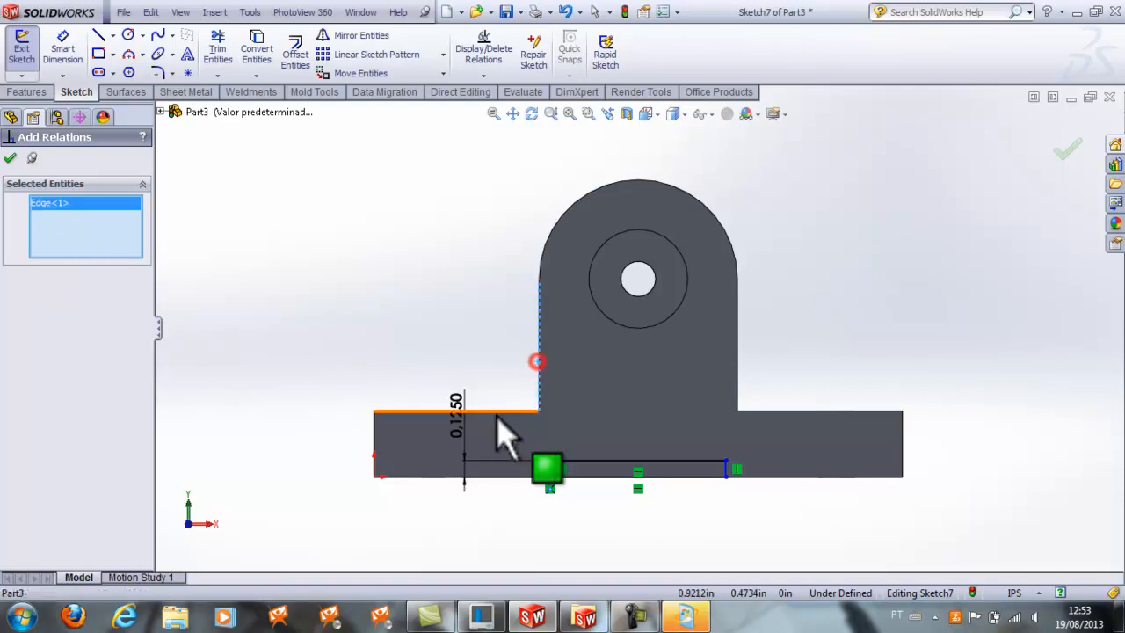
left_click(550, 471)
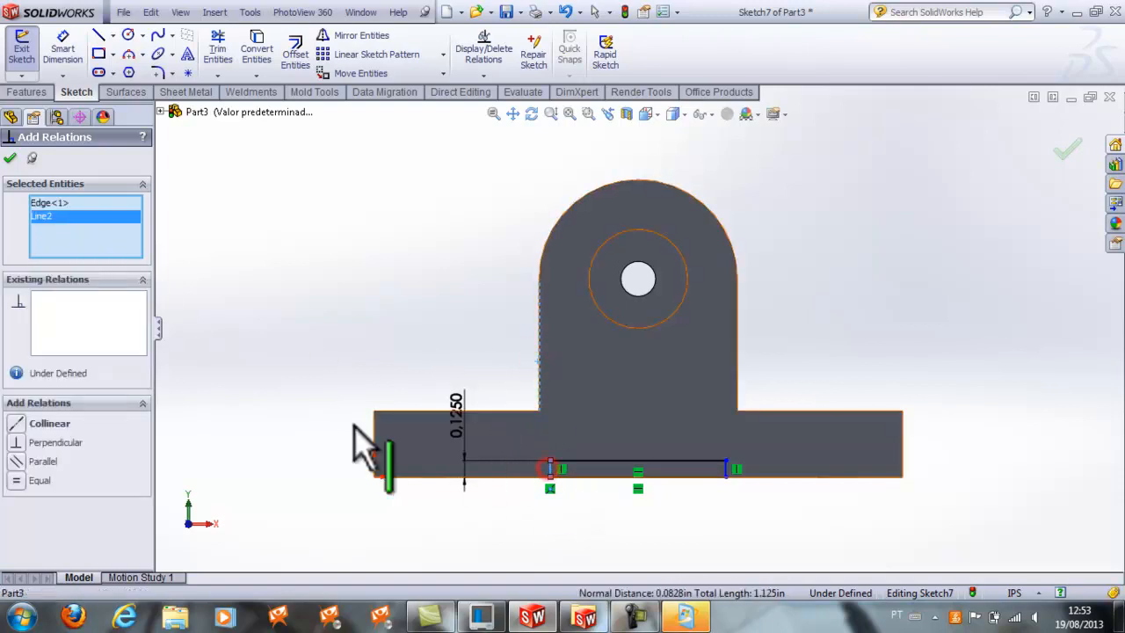
left_click(15, 423)
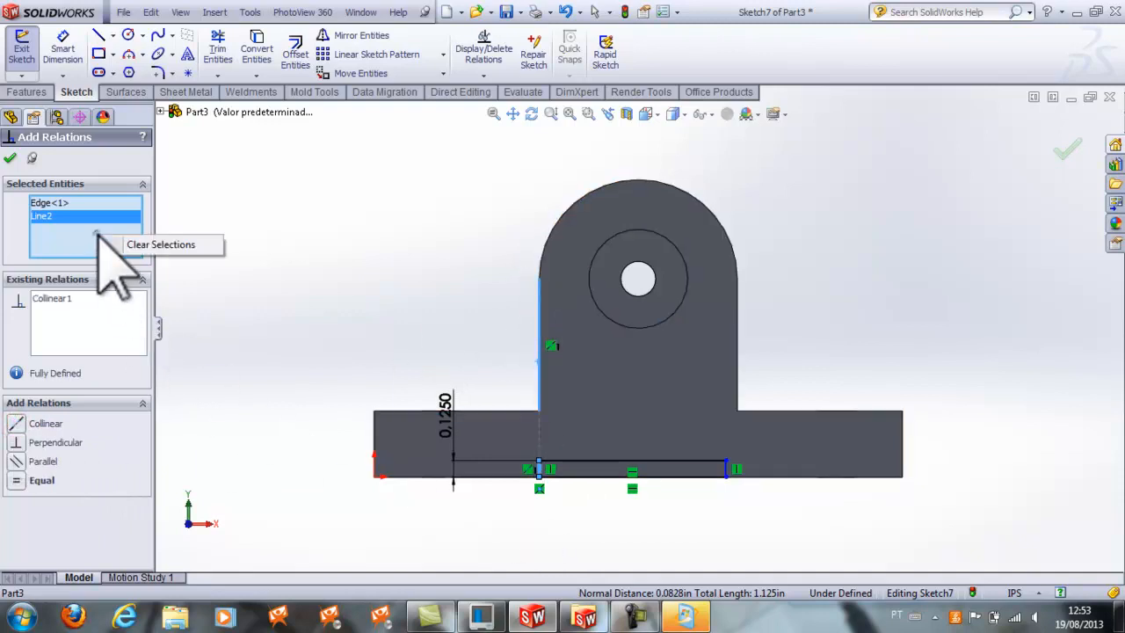
Make the rectangle's right side collinear with the upright's right vertical edge and finish adding relations
left_click(161, 245)
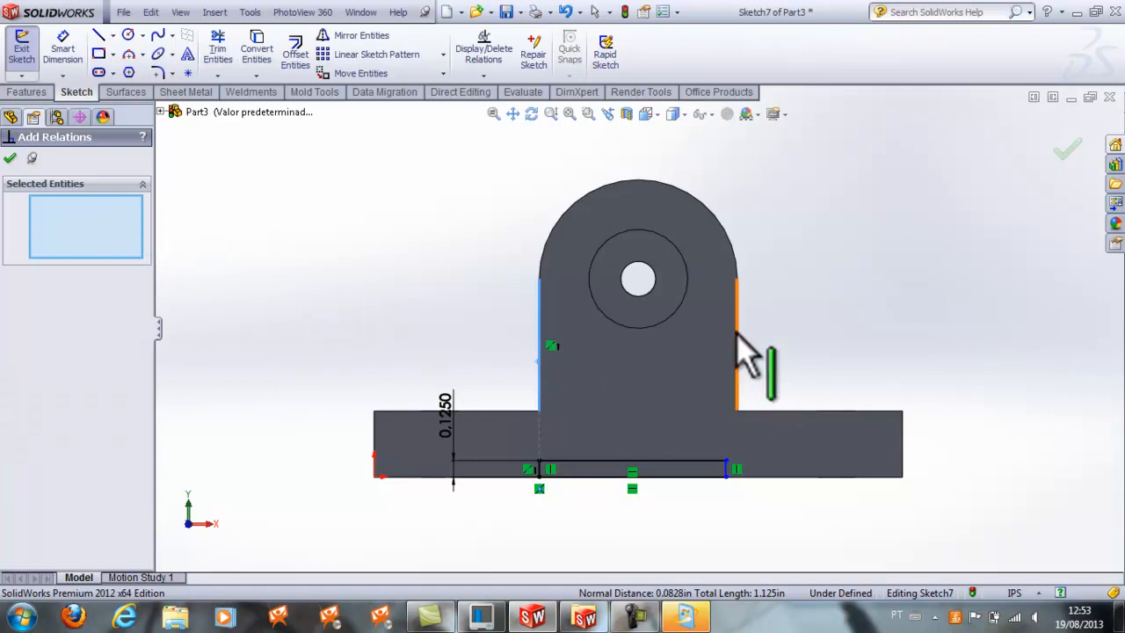
left_click(736, 351)
left_click(729, 482)
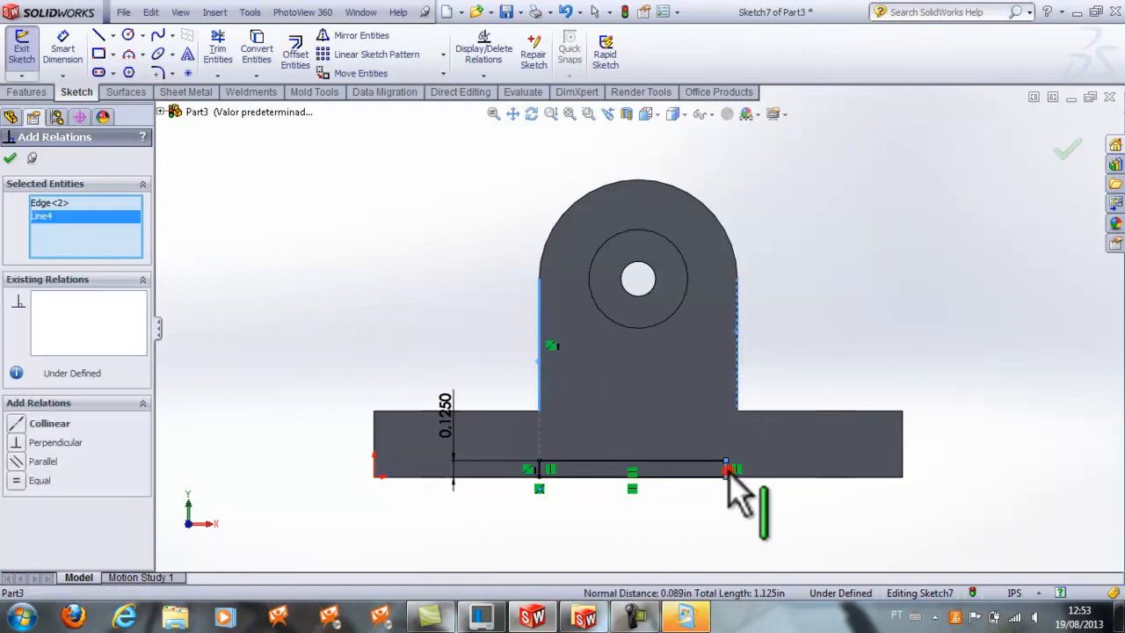
left_click(17, 423)
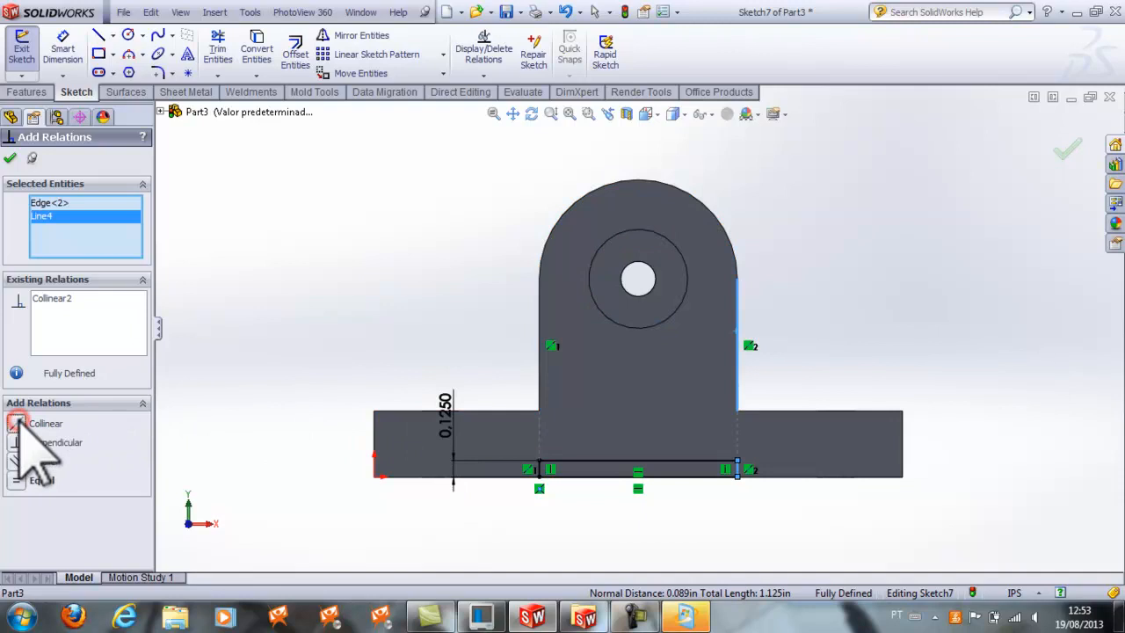
left_click(9, 159)
left_click(355, 196)
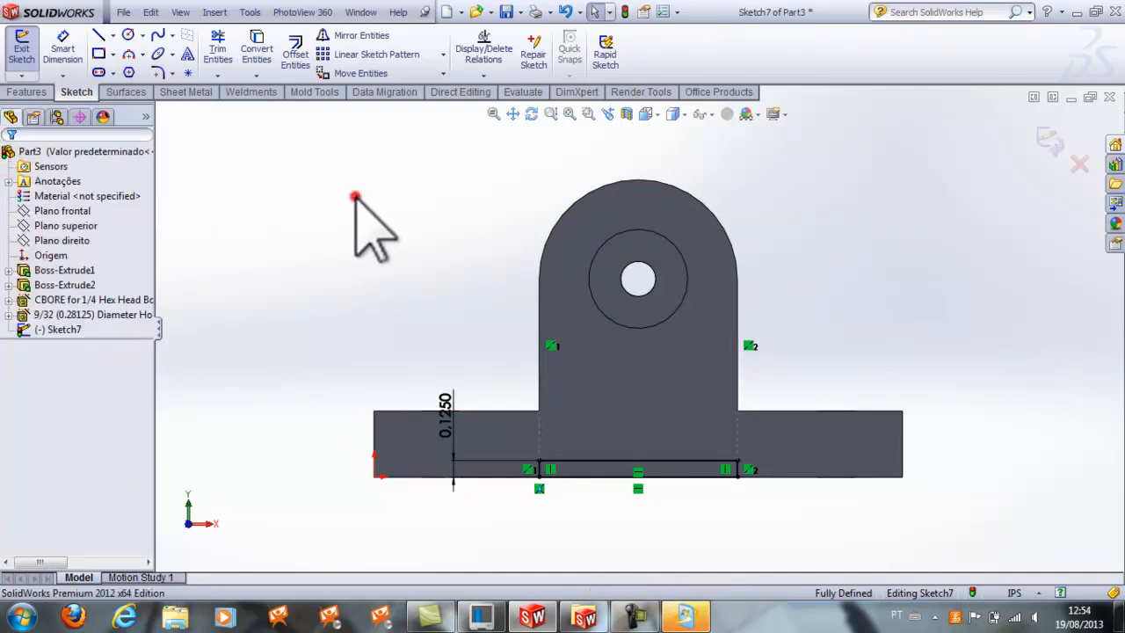
Cut the rectangle through the whole base with an Extruded Cut set to Through All
left_click(651, 115)
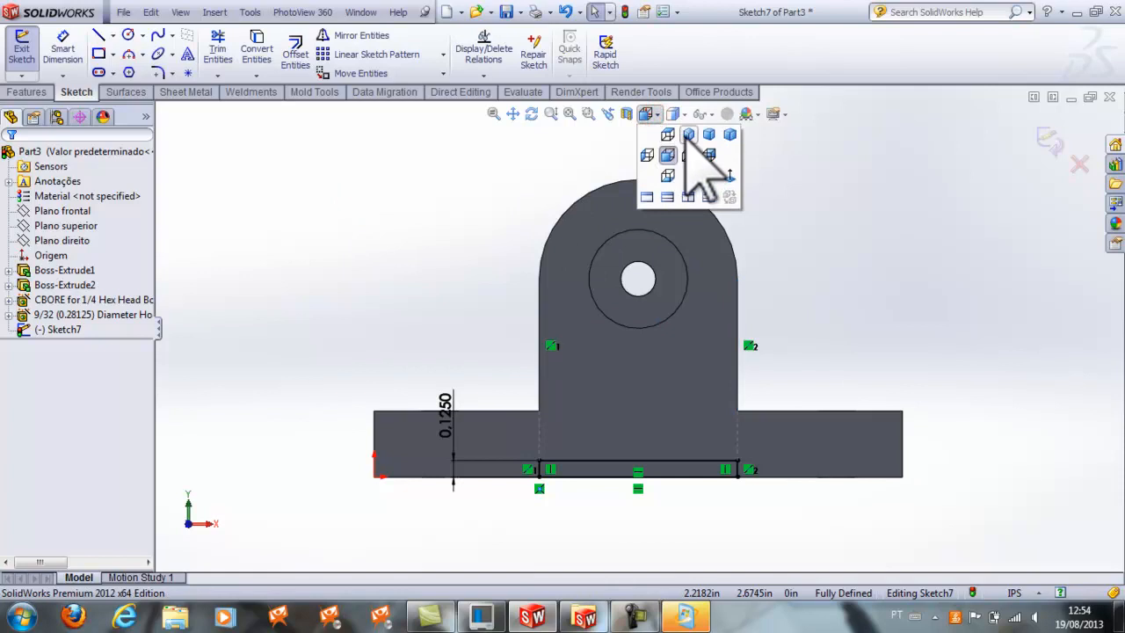
left_click(684, 137)
left_click(358, 206)
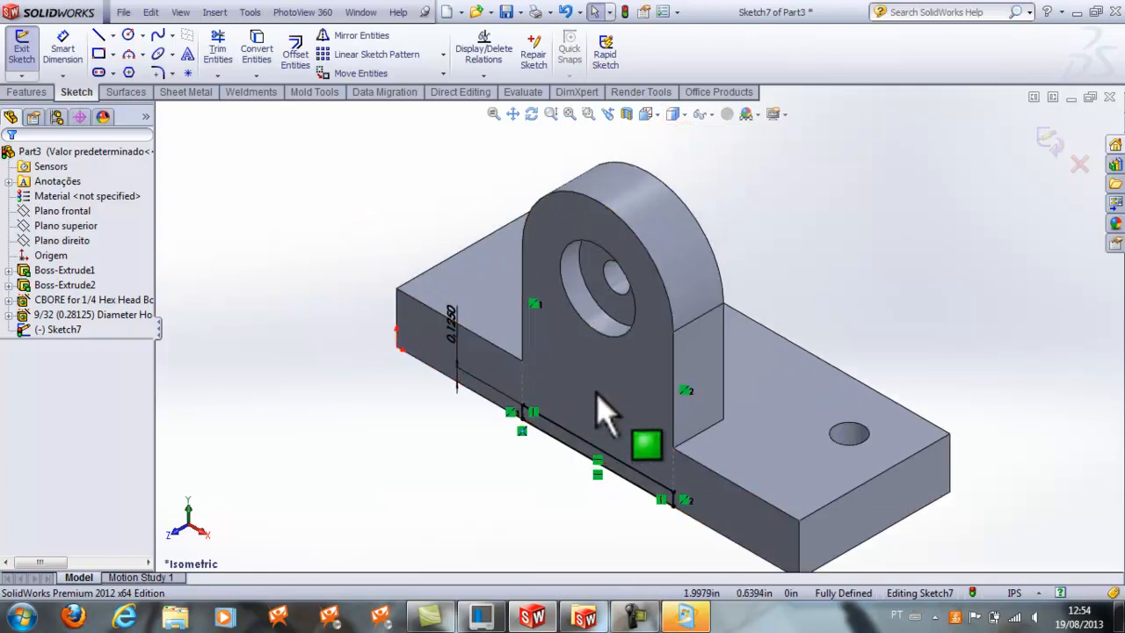
scroll(598, 397, "down", 2)
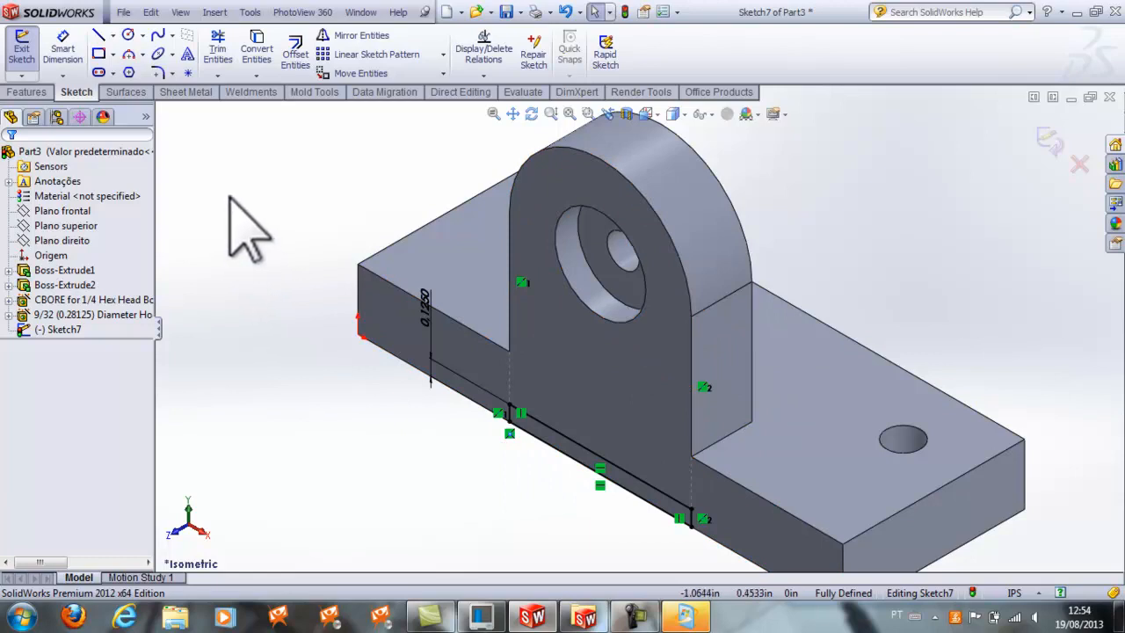
left_click(38, 92)
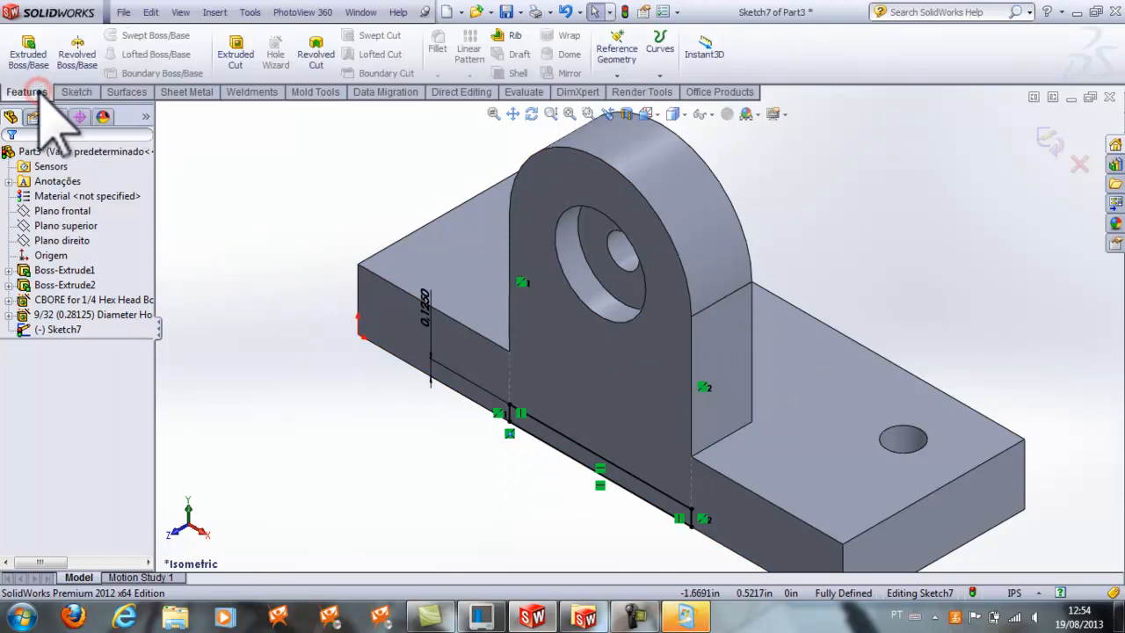
left_click(247, 57)
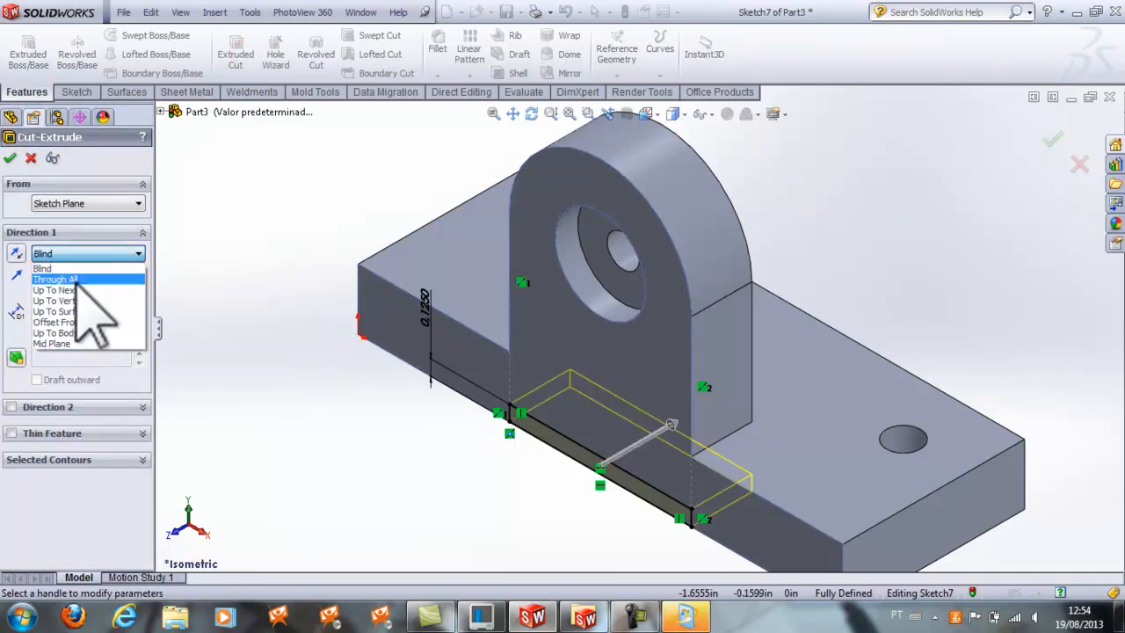
left_click(70, 280)
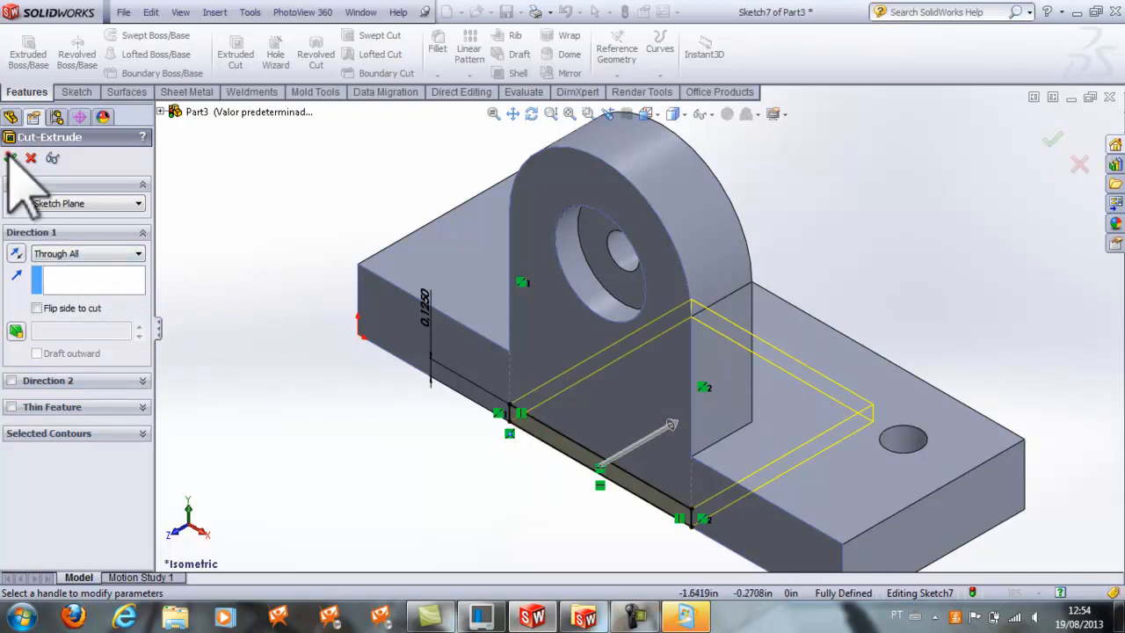
left_click(10, 158)
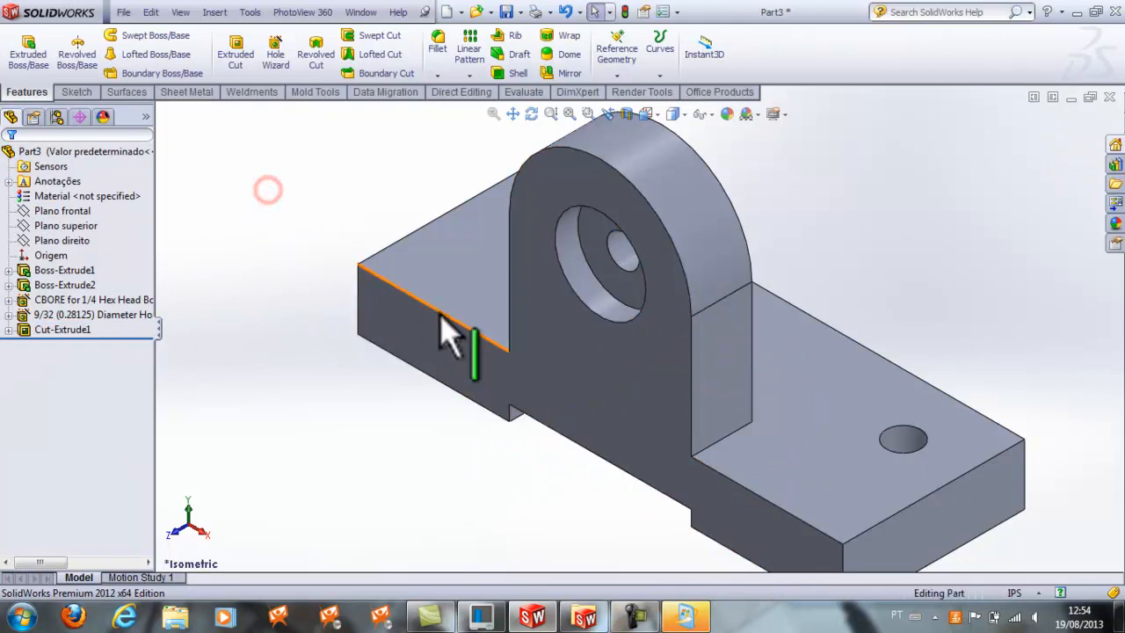
scroll(628, 307, "up", 4)
left_click(247, 233)
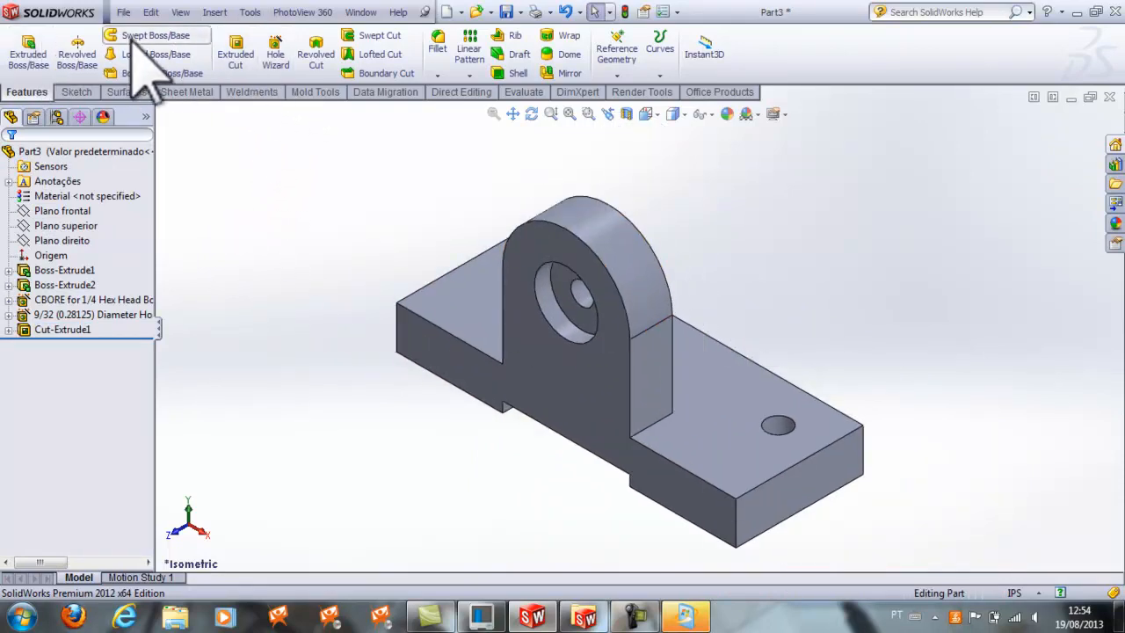
Start a 0.25 in constant-radius fillet and select the base's two front vertical corner edges and the right rear one
left_click(441, 41)
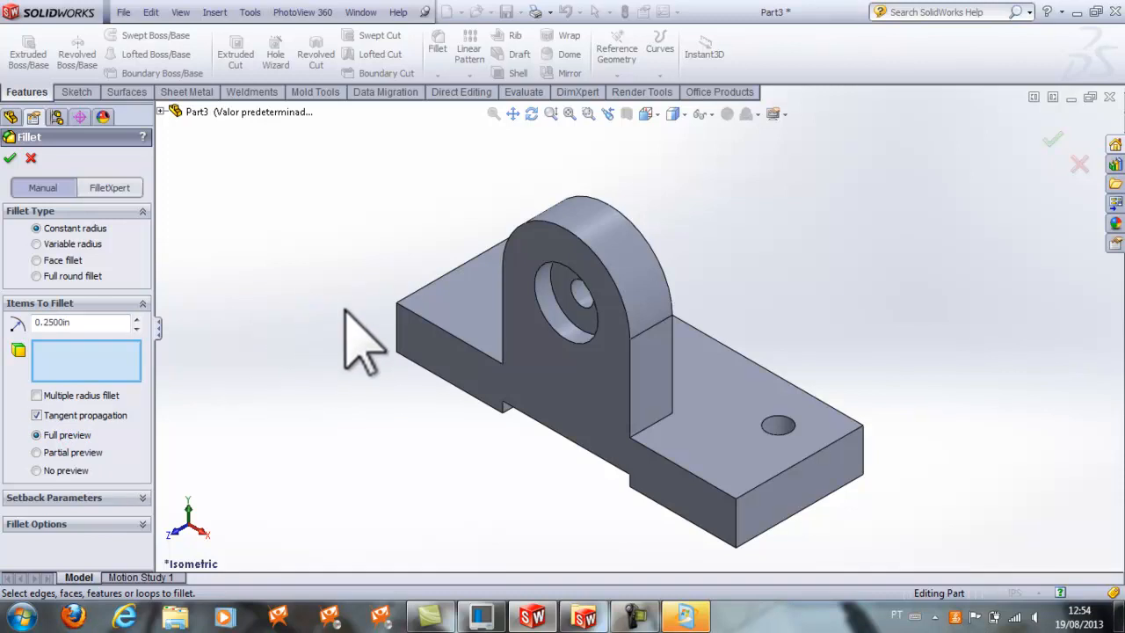
left_click(398, 338)
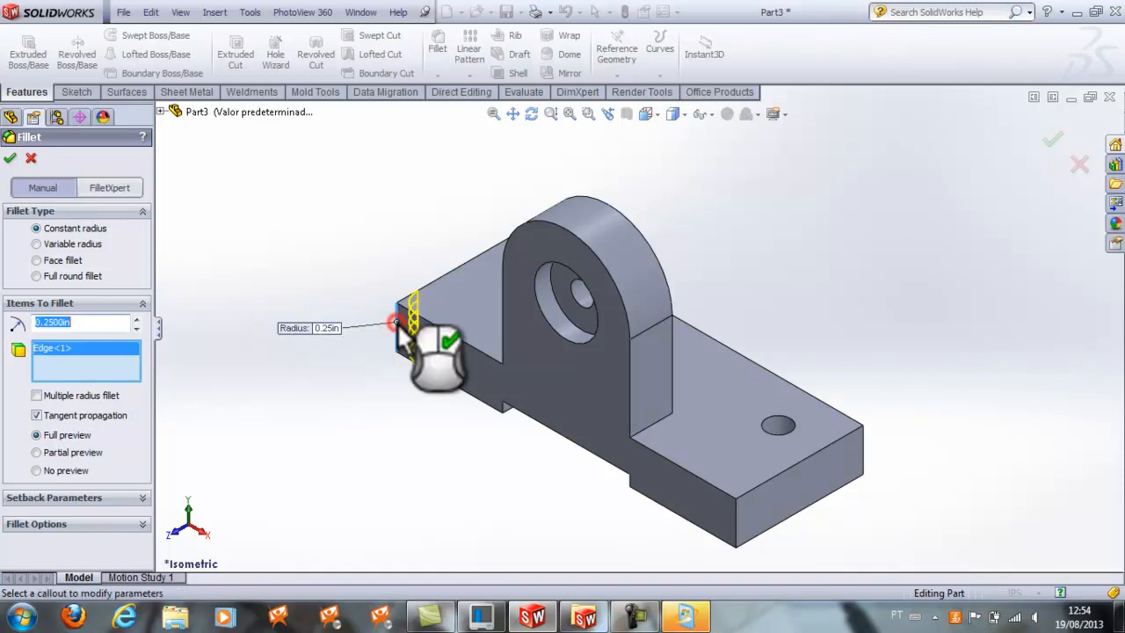
left_click(736, 523)
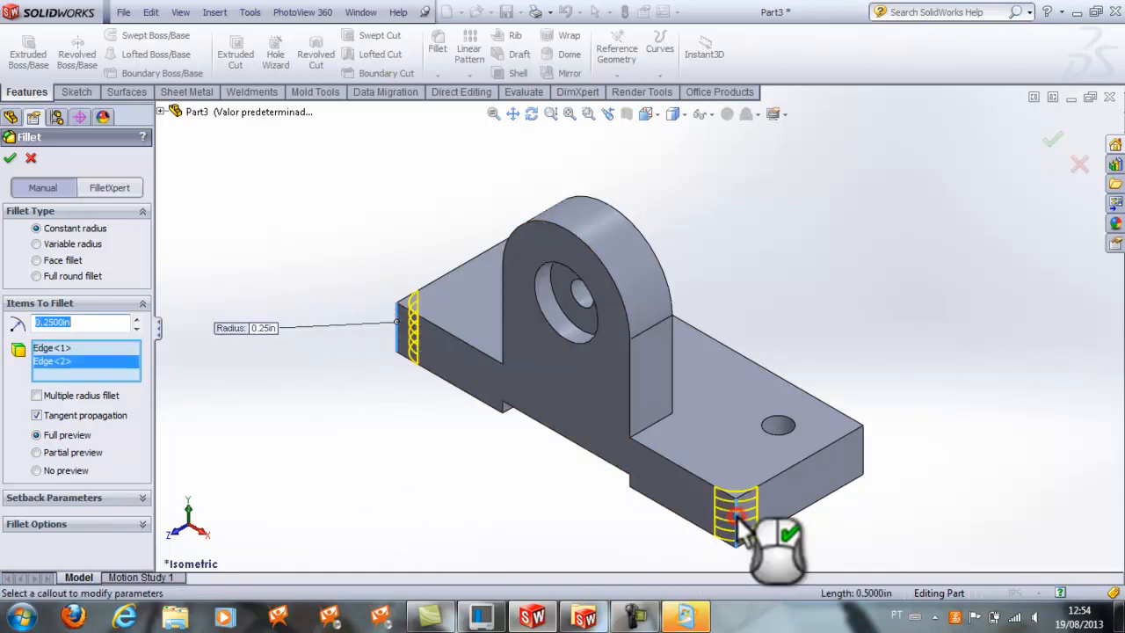
left_click(863, 444)
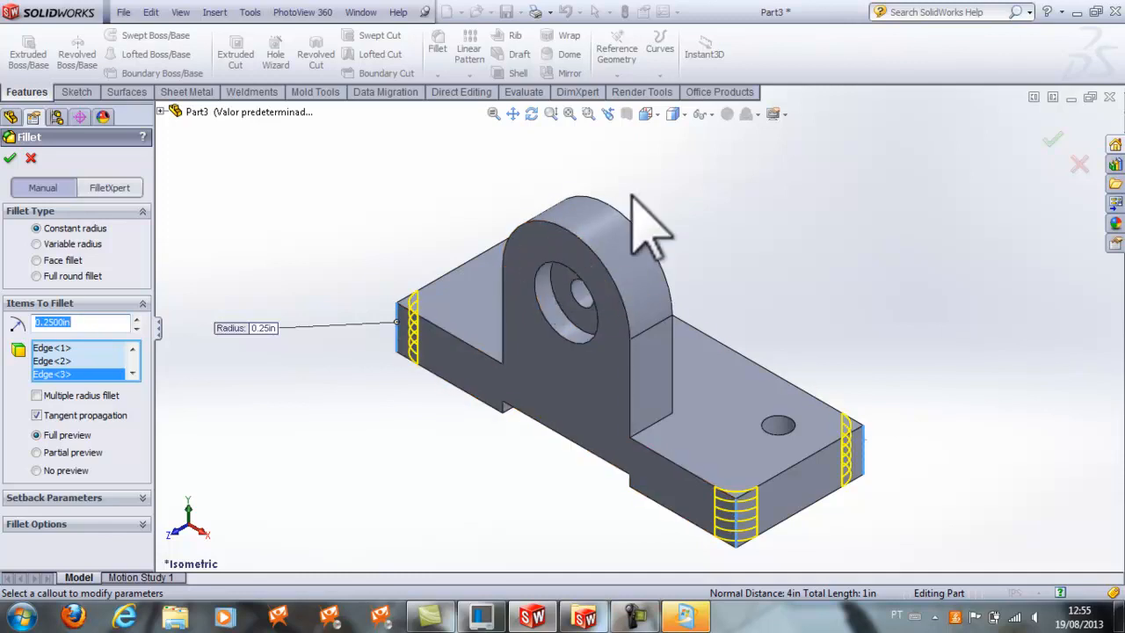
Display the model with Hidden Lines Visible and add the base's hidden rear vertical corner edge to the fillet
mouse_move(390, 163)
middle_mouse_down()
mouse_move(428, 188)
mouse_move(392, 170)
middle_mouse_up()
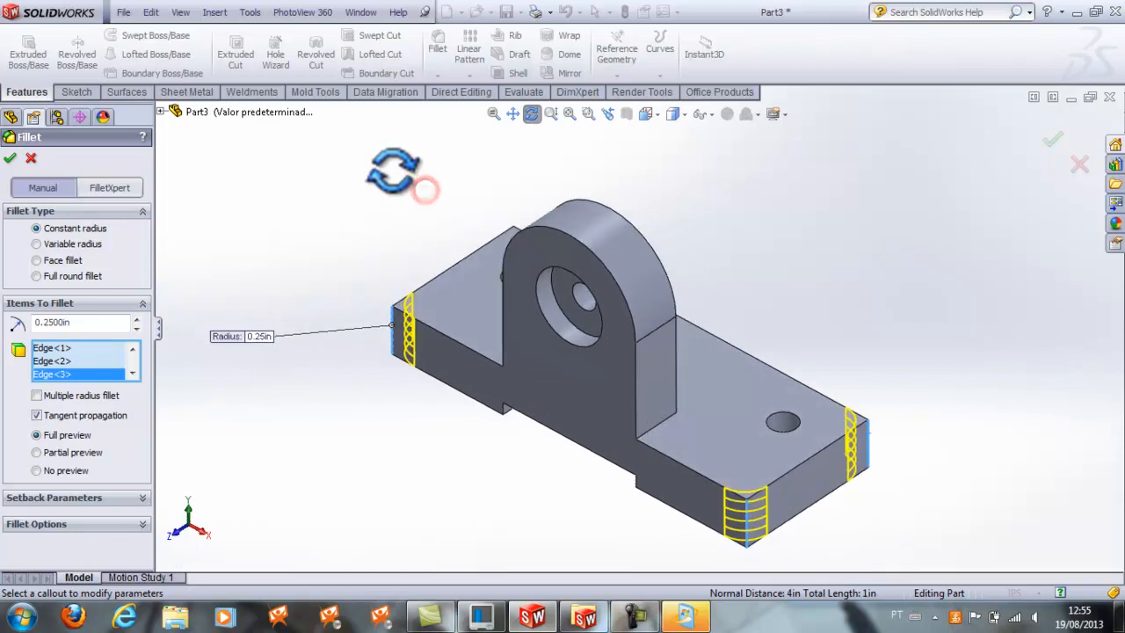
left_click(651, 115)
left_click(658, 129)
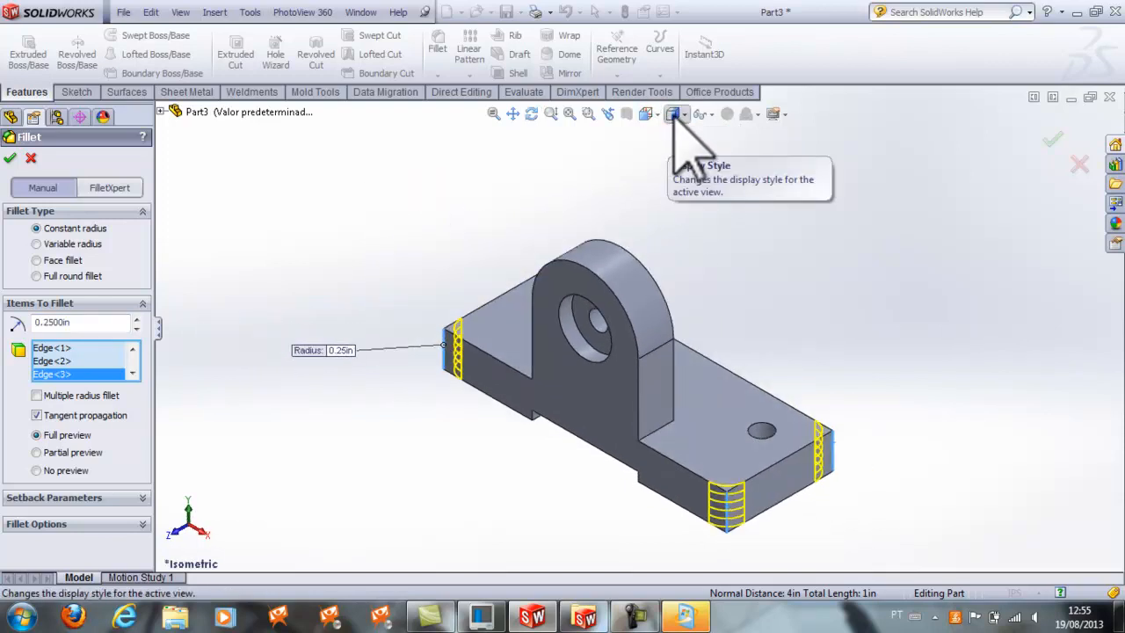
left_click(684, 118)
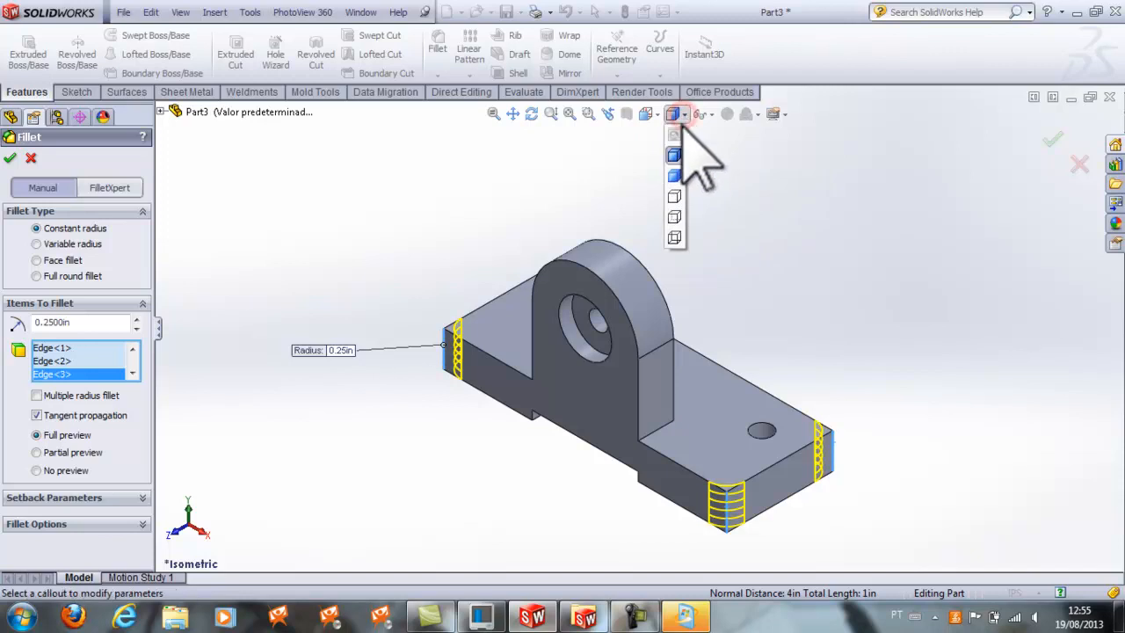
left_click(674, 218)
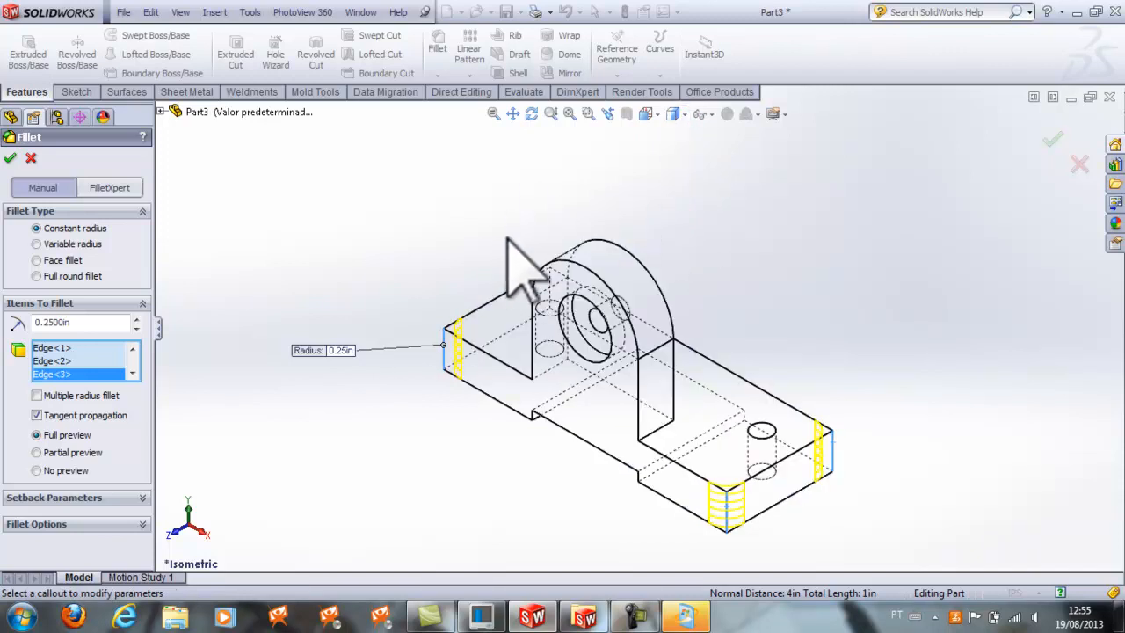
scroll(567, 347, "down", 3)
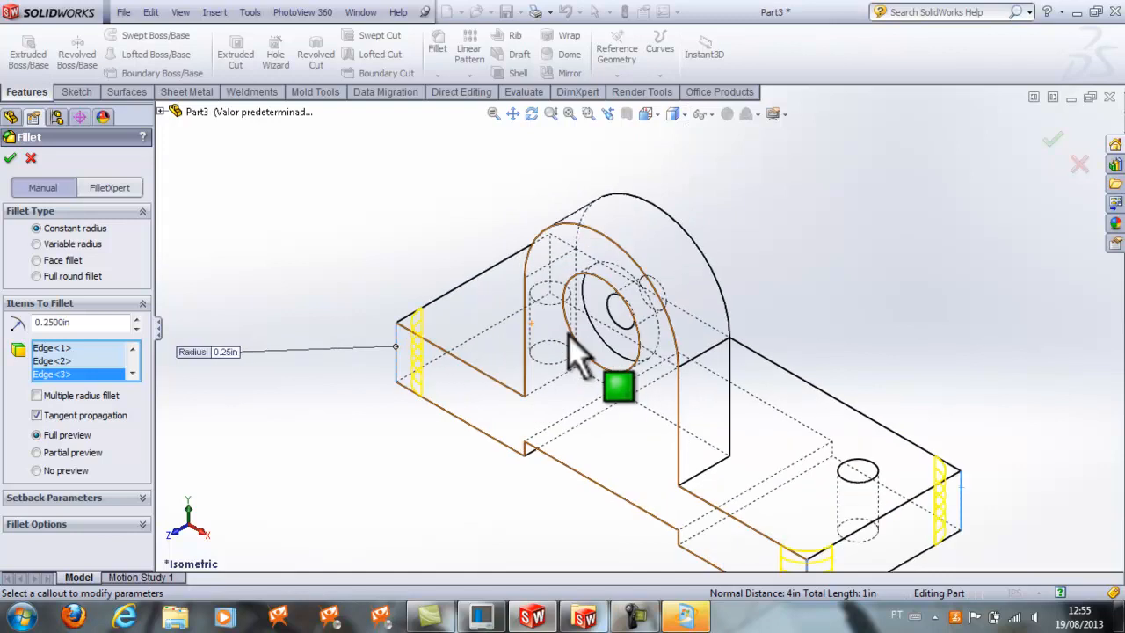
left_click(554, 231)
Add the two upper inner edges of the slot under the base to the fillet selection
scroll(528, 343, "up", 3)
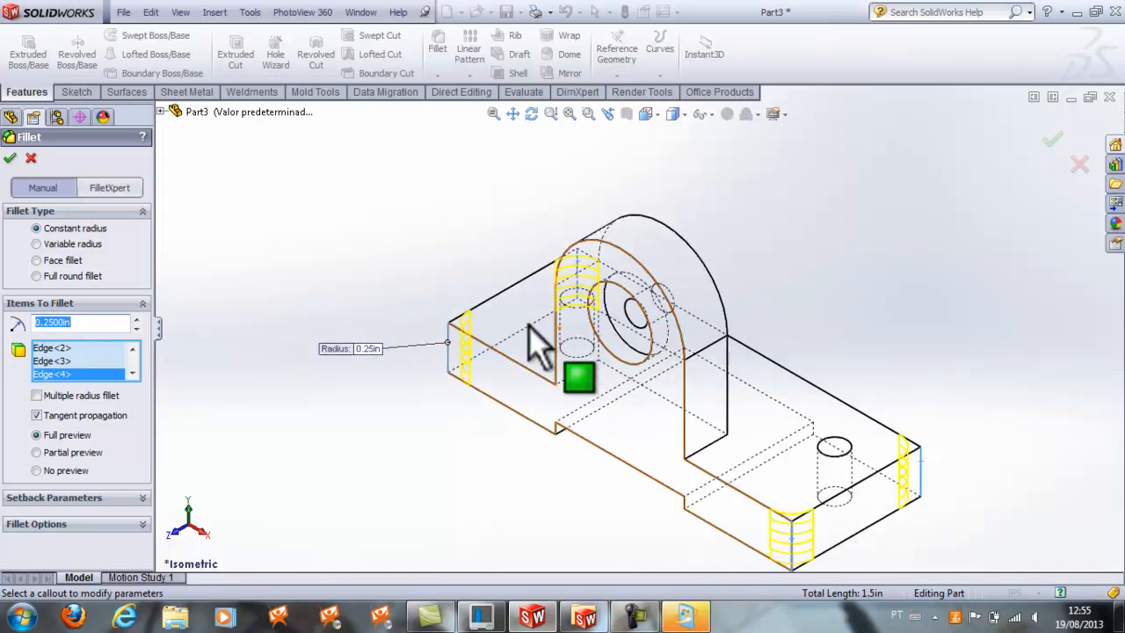
scroll(753, 527, "down", 5)
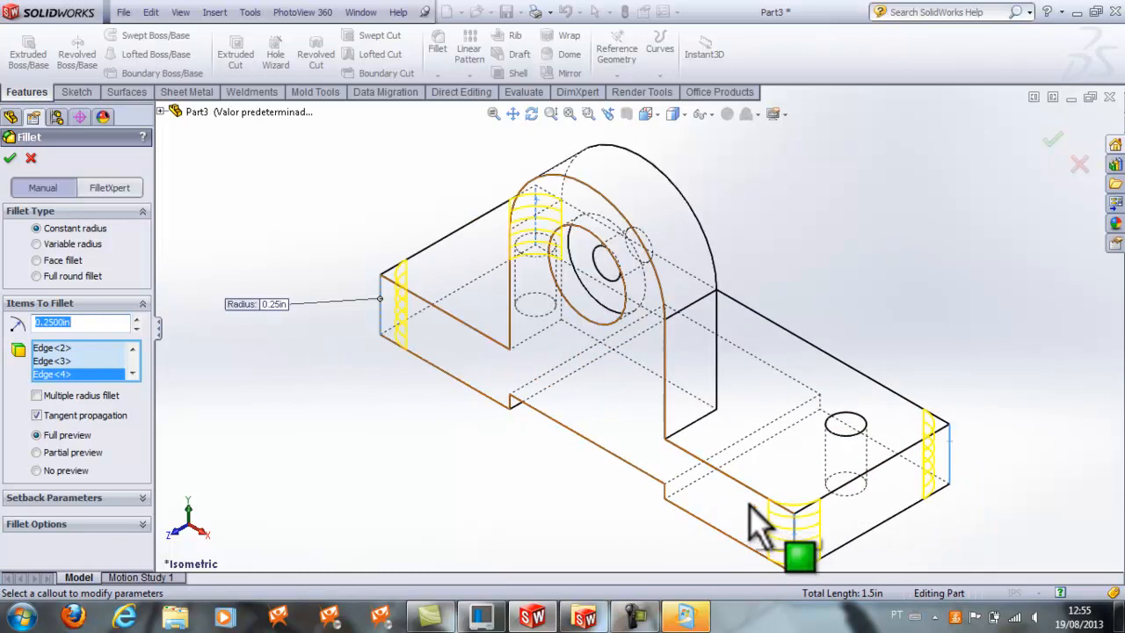
left_click(524, 327)
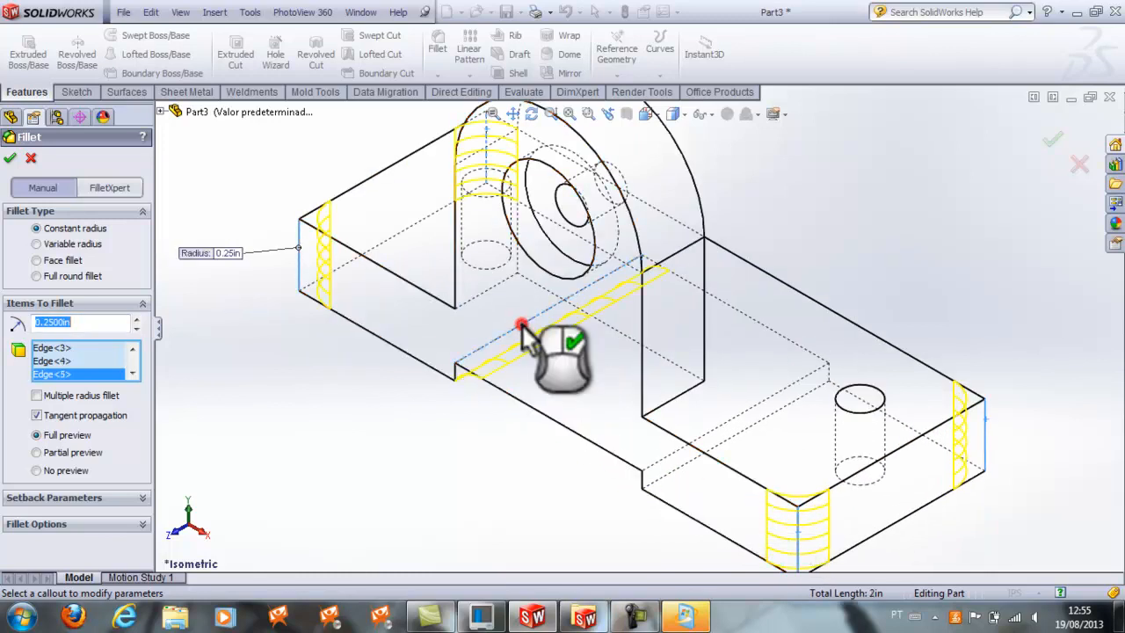
left_click(652, 464)
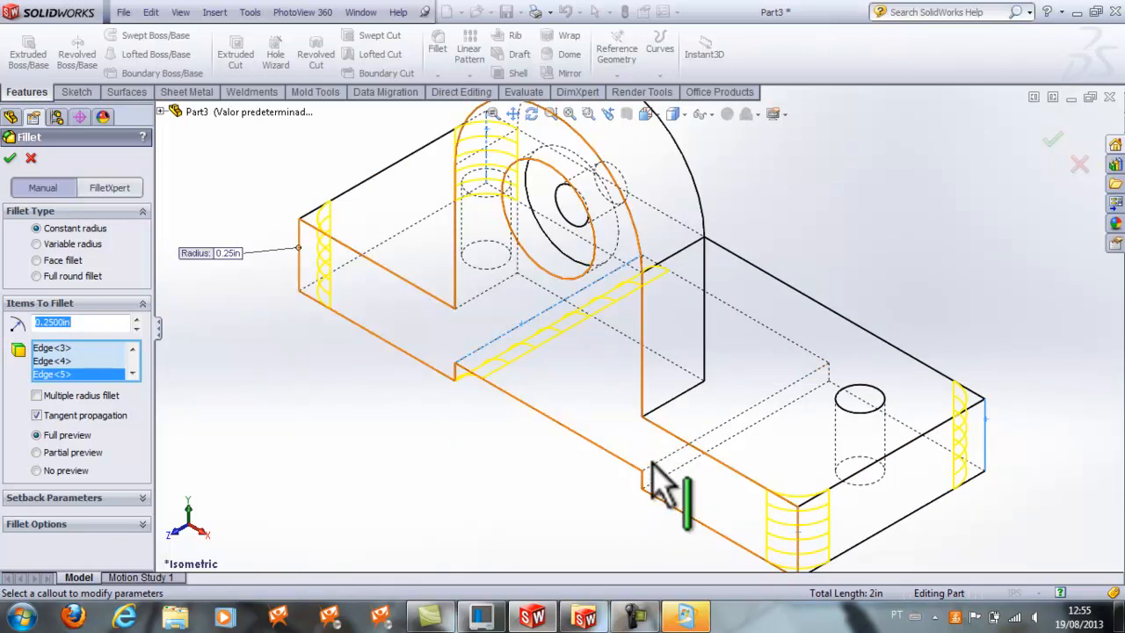
left_click(610, 407)
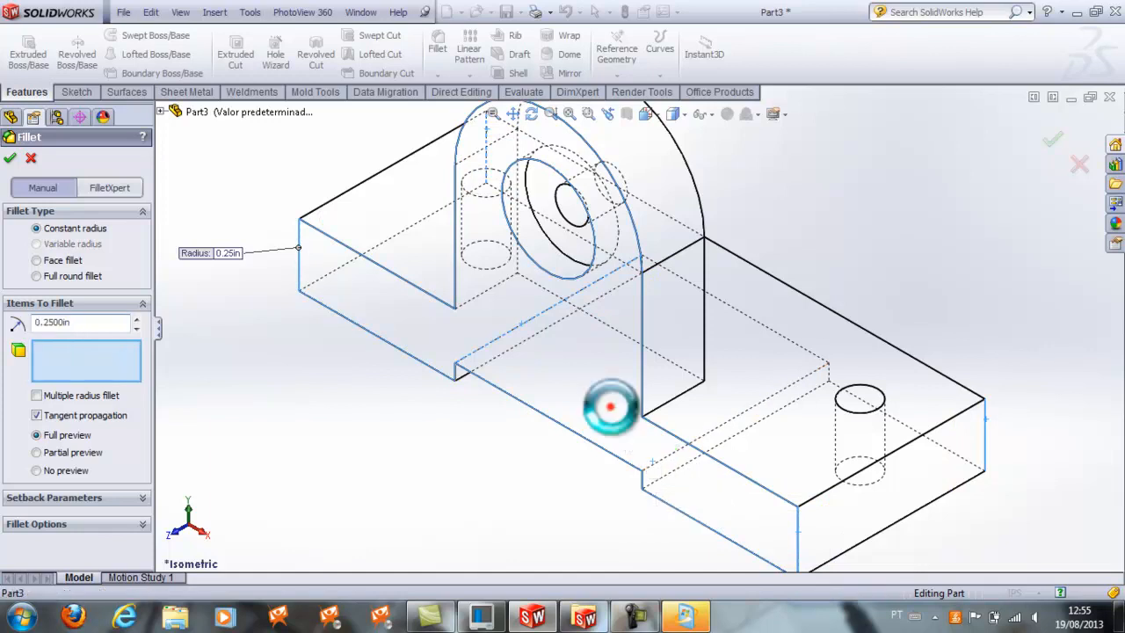
left_click(668, 457)
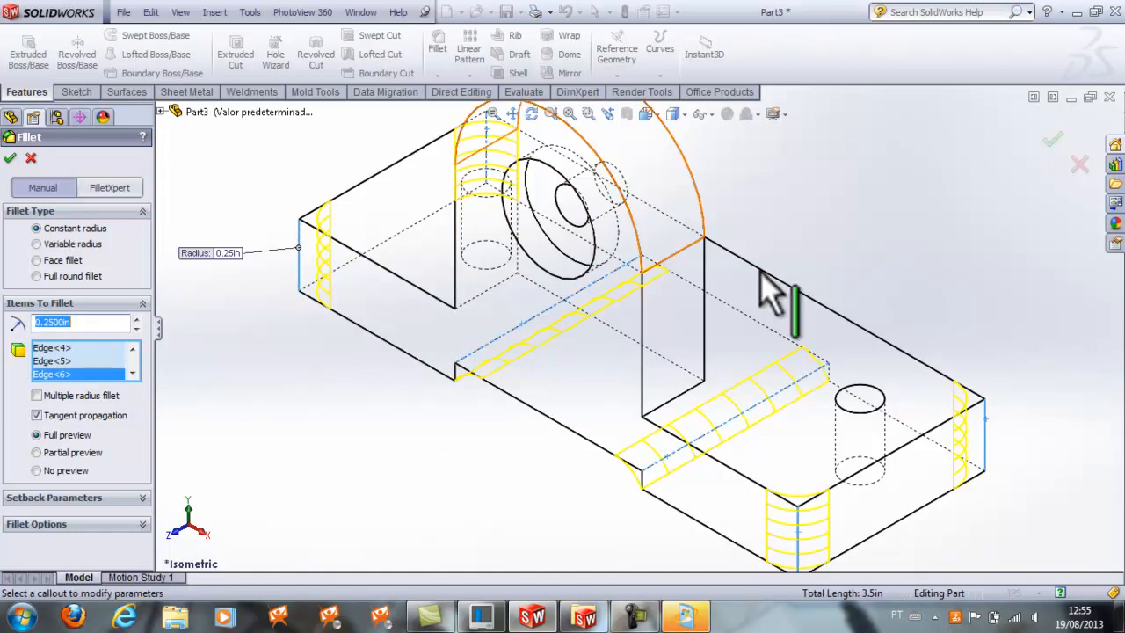
Apply the 0.25 in fillet and set the display style back to Shaded With Edges
left_click(9, 158)
scroll(421, 372, "up", 2)
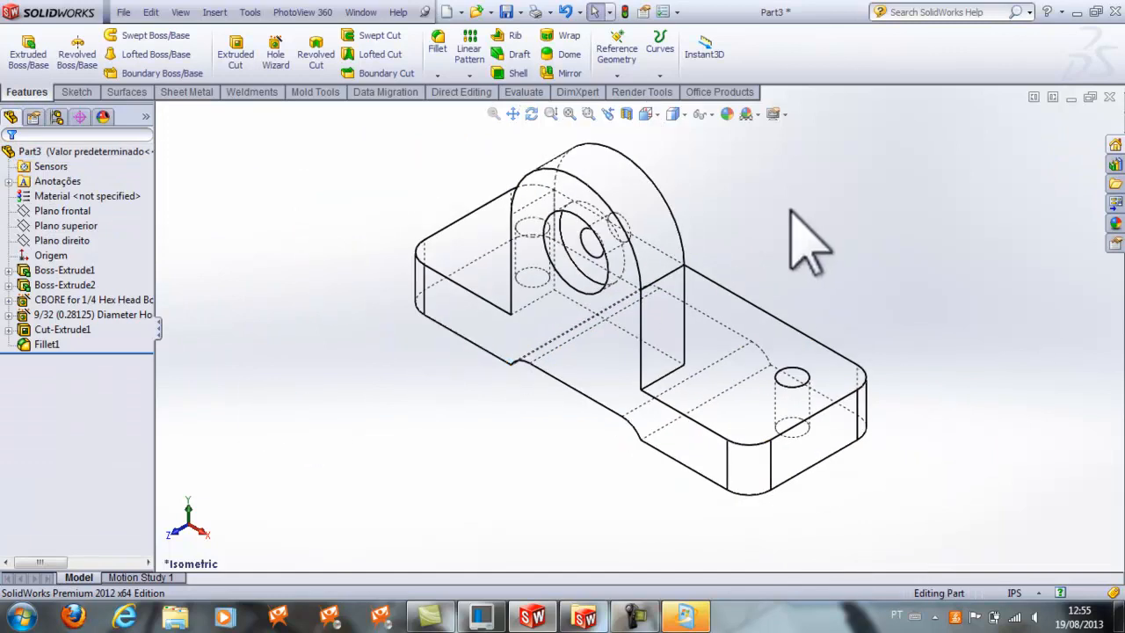
left_click(683, 114)
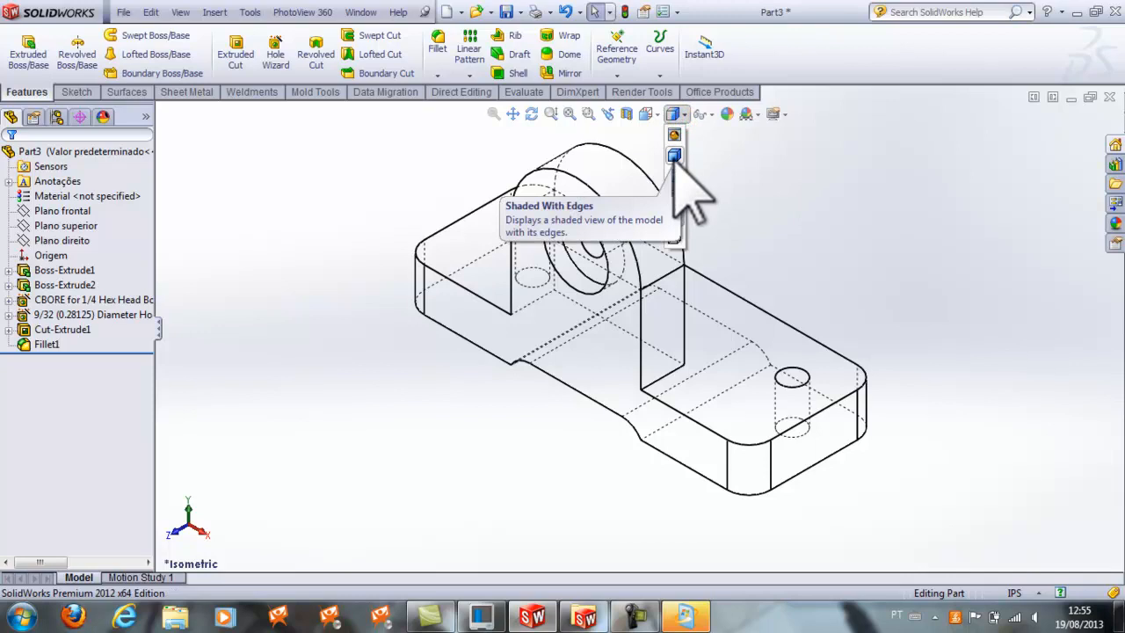
left_click(674, 156)
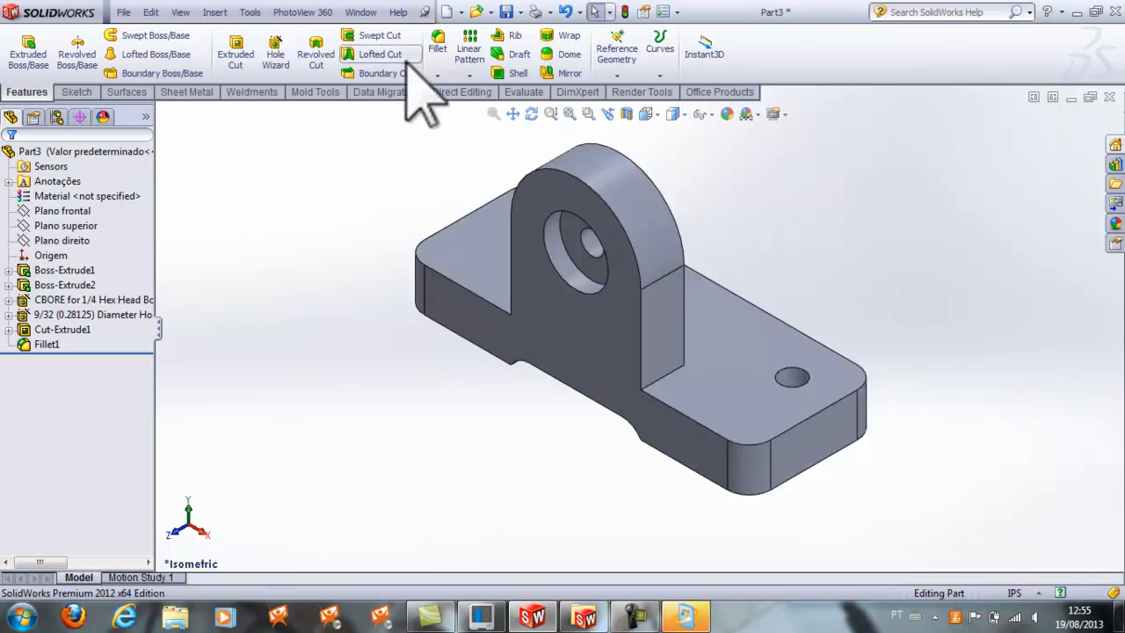
Fillet the upright's front and rear arch edges, the base's top outline and the upright-to-base junction with a 0.125 in radius
left_click(437, 42)
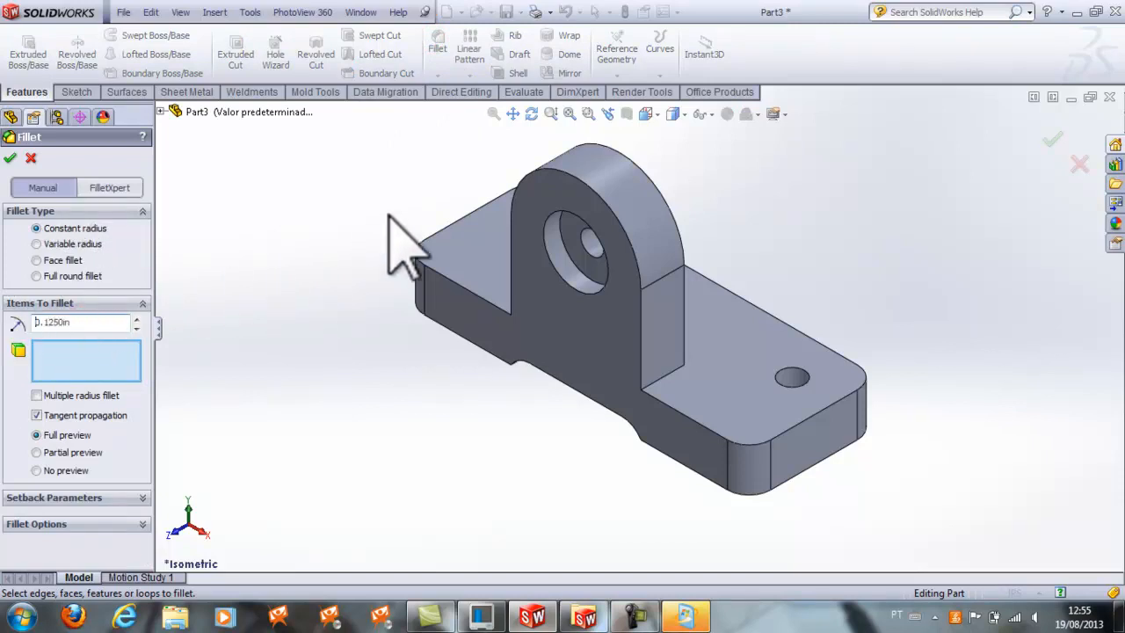
left_click(558, 174)
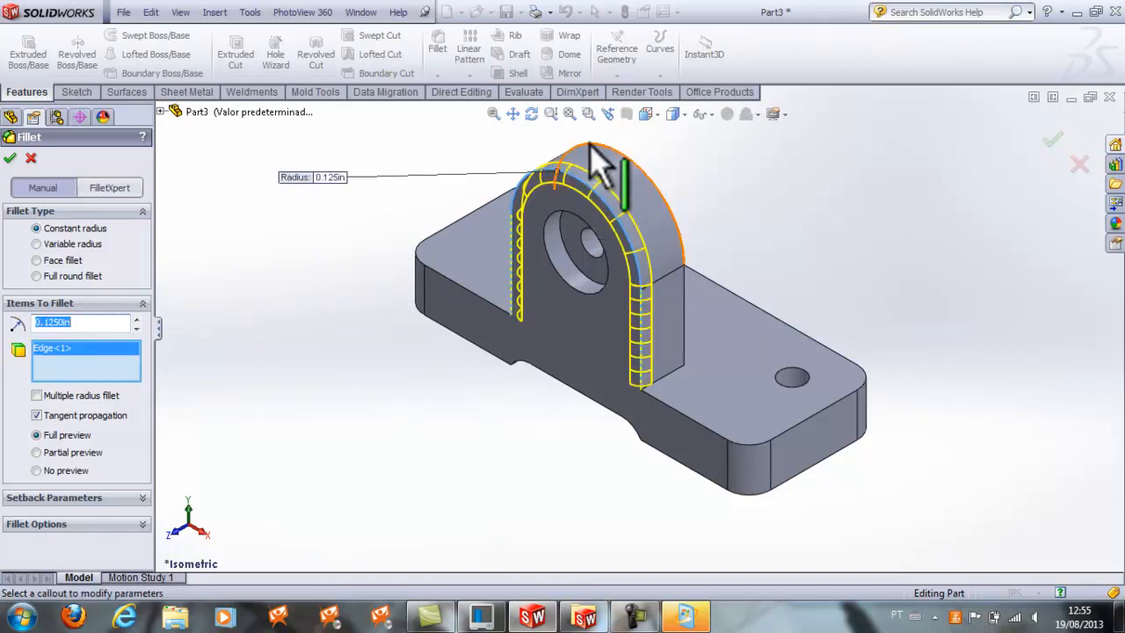
left_click(600, 143)
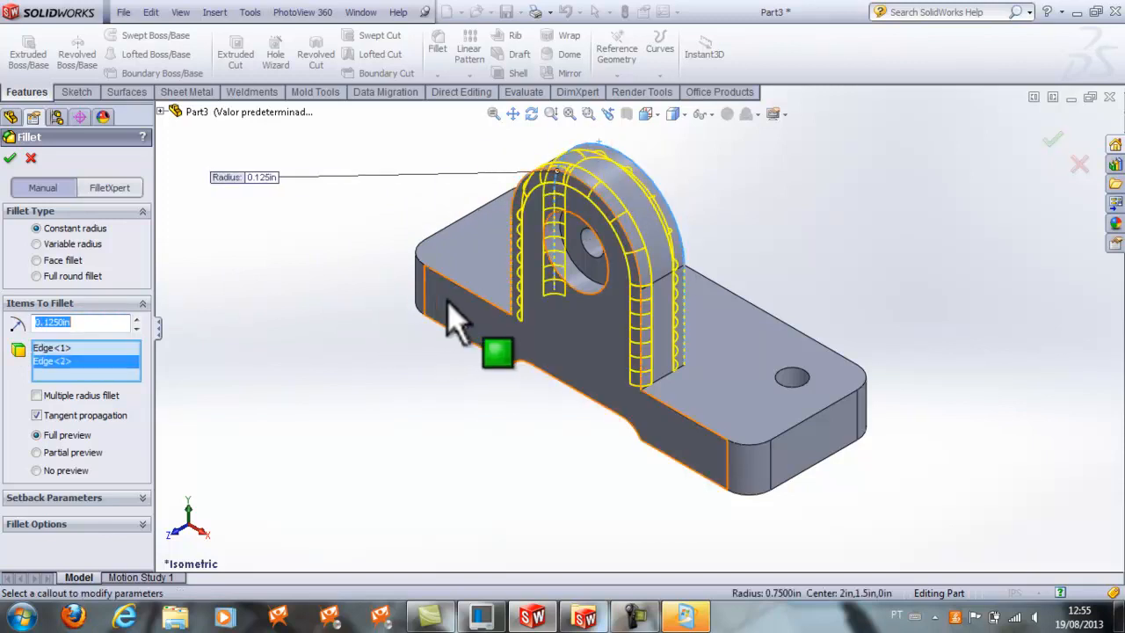
left_click(474, 299)
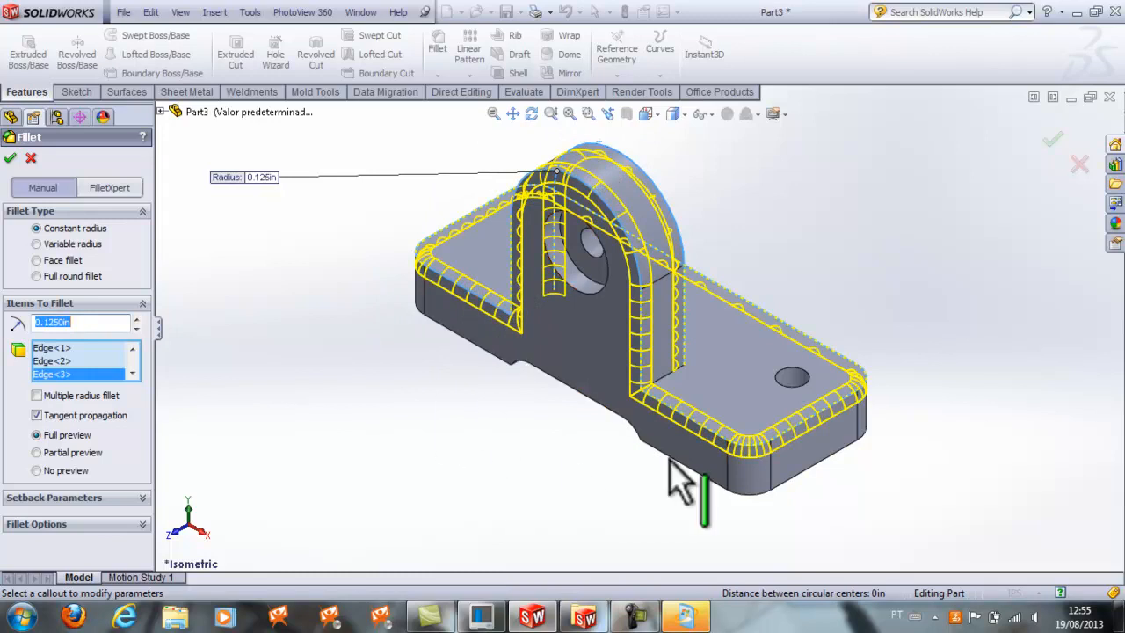
left_click(668, 377)
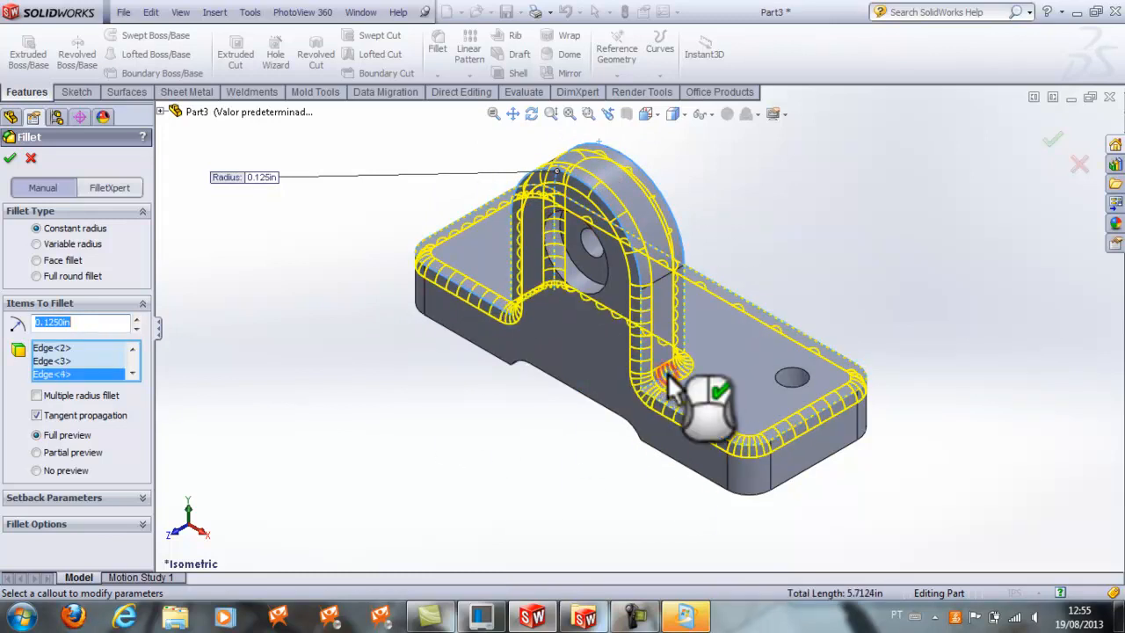
left_click(11, 158)
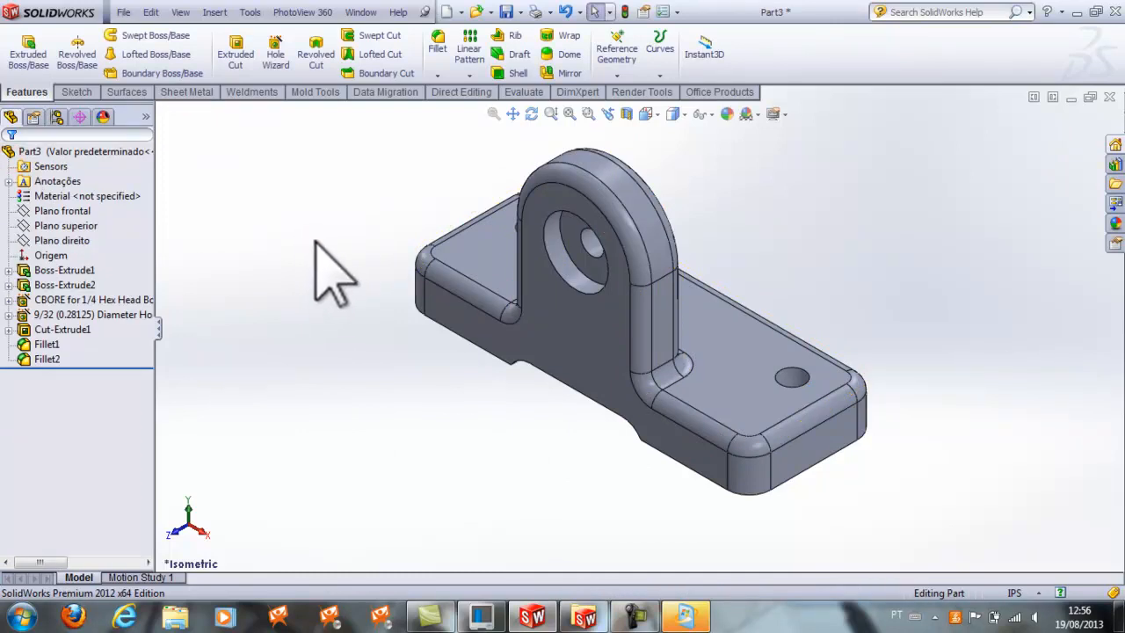
Open the appearance settings for the whole part and color it red from the standard swatches
scroll(616, 301, "down", 2)
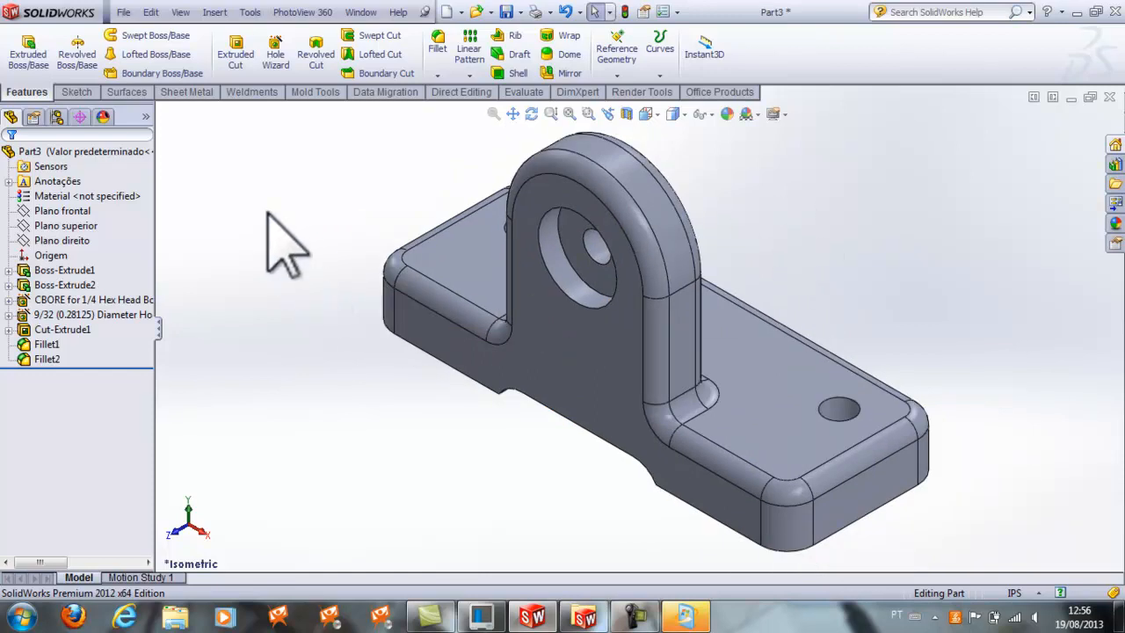
right_click(96, 152)
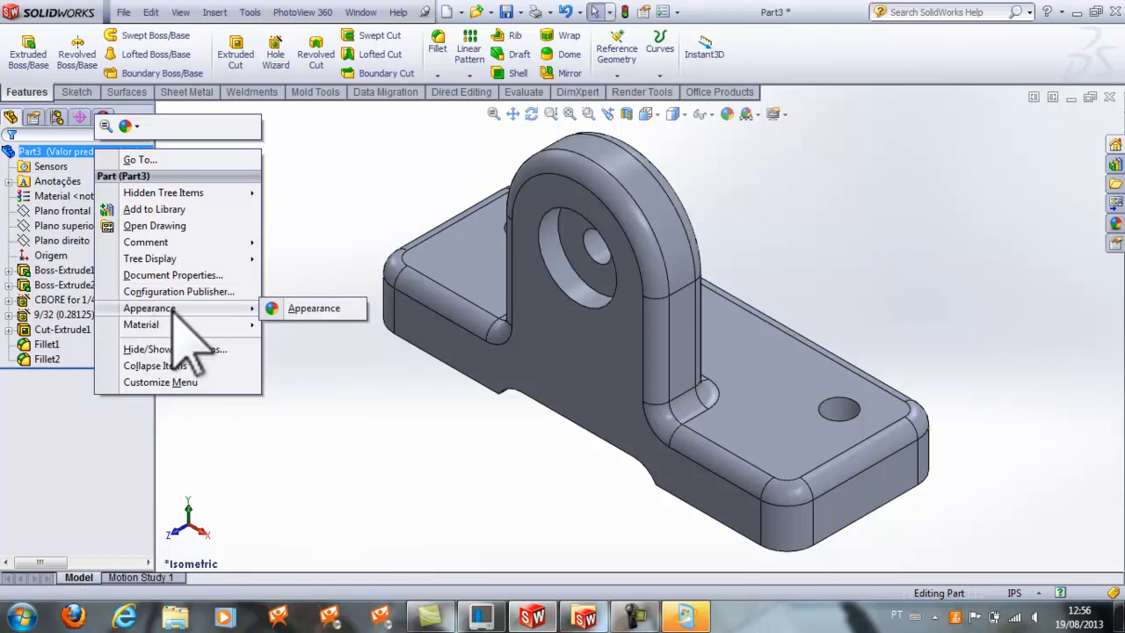
left_click(300, 308)
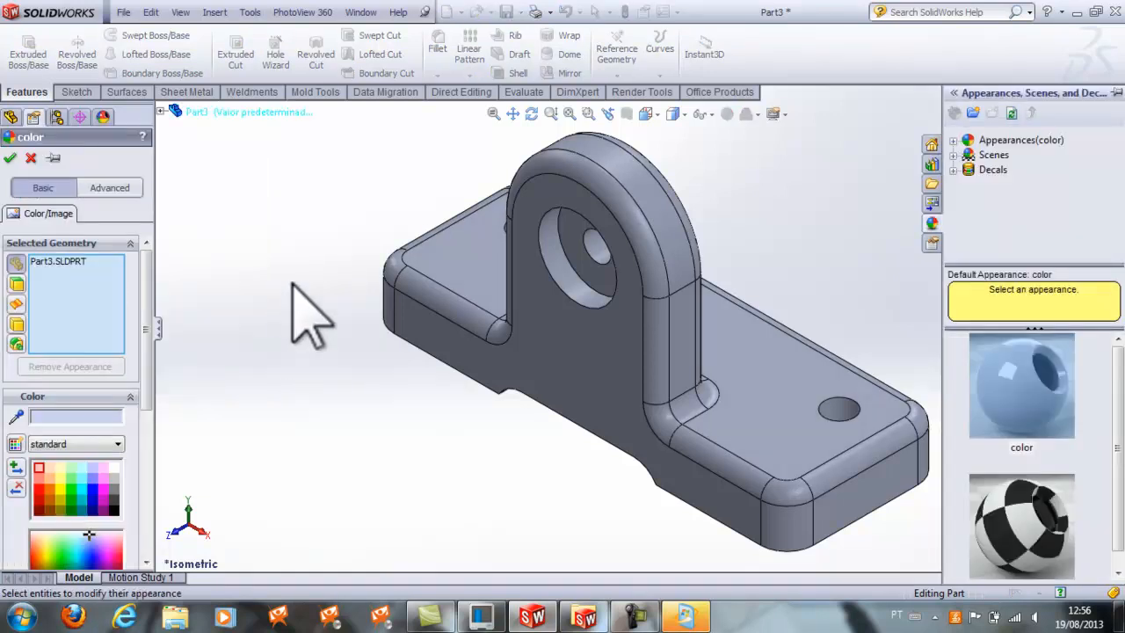
scroll(779, 337, "up", 2)
scroll(809, 326, "down", 1)
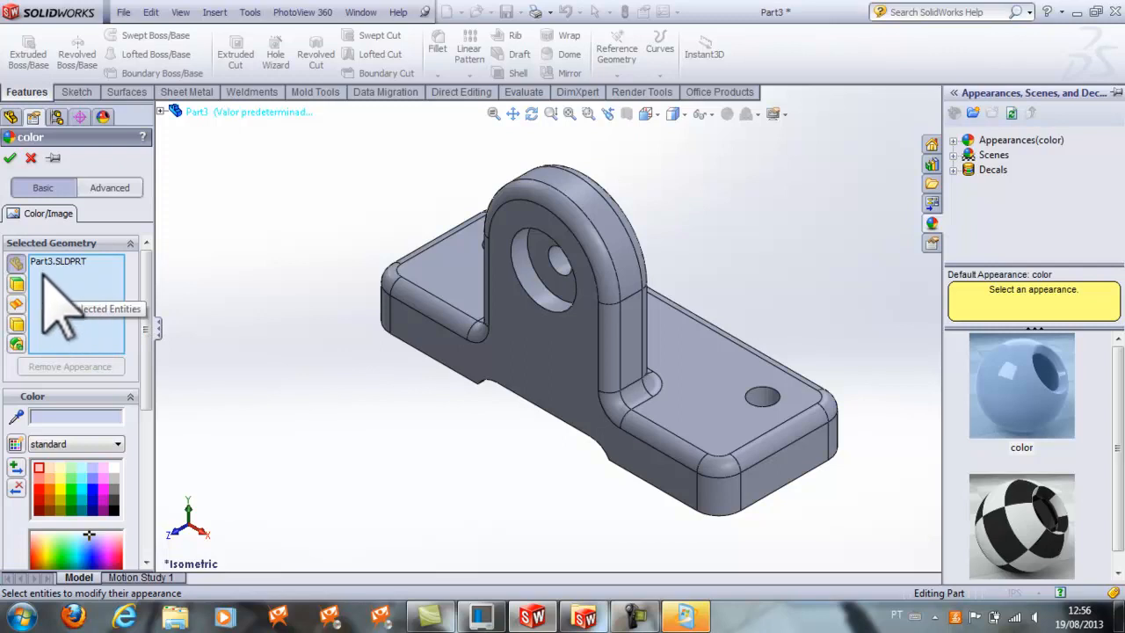
scroll(146, 303, "down", 3)
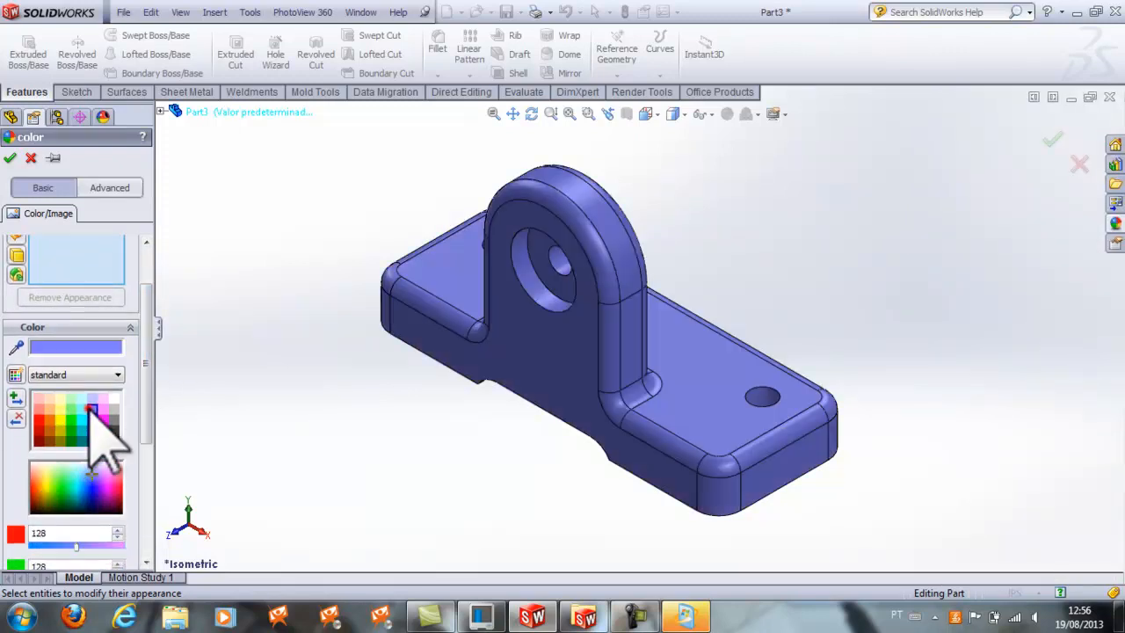
left_click(57, 424)
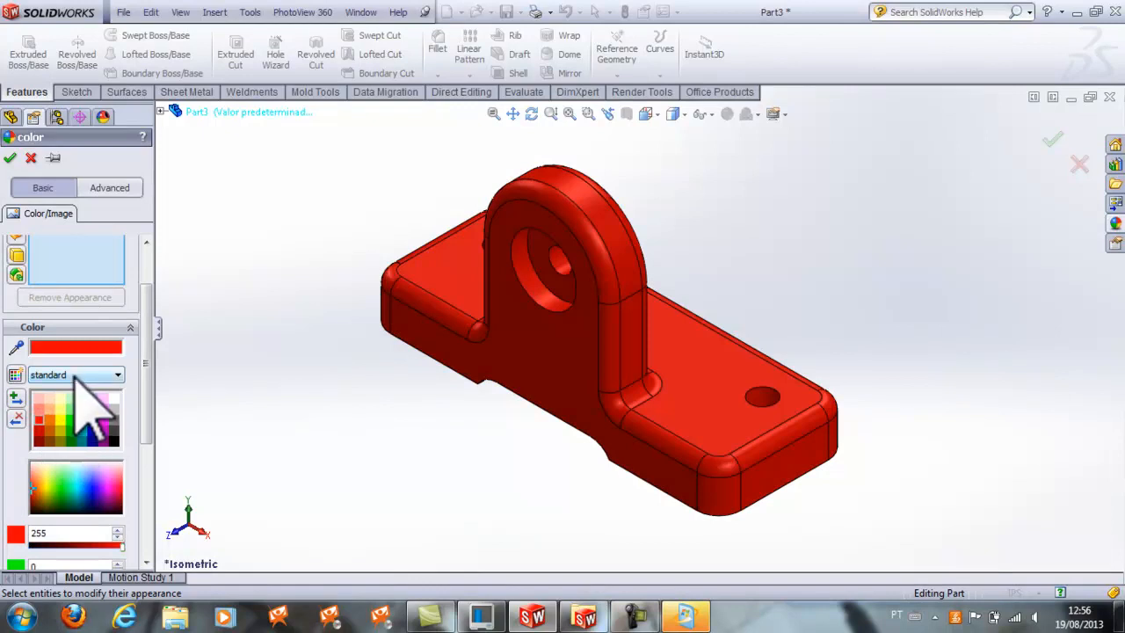
Switch the color palette to transparente and color the part blue
left_click(74, 375)
left_click(63, 412)
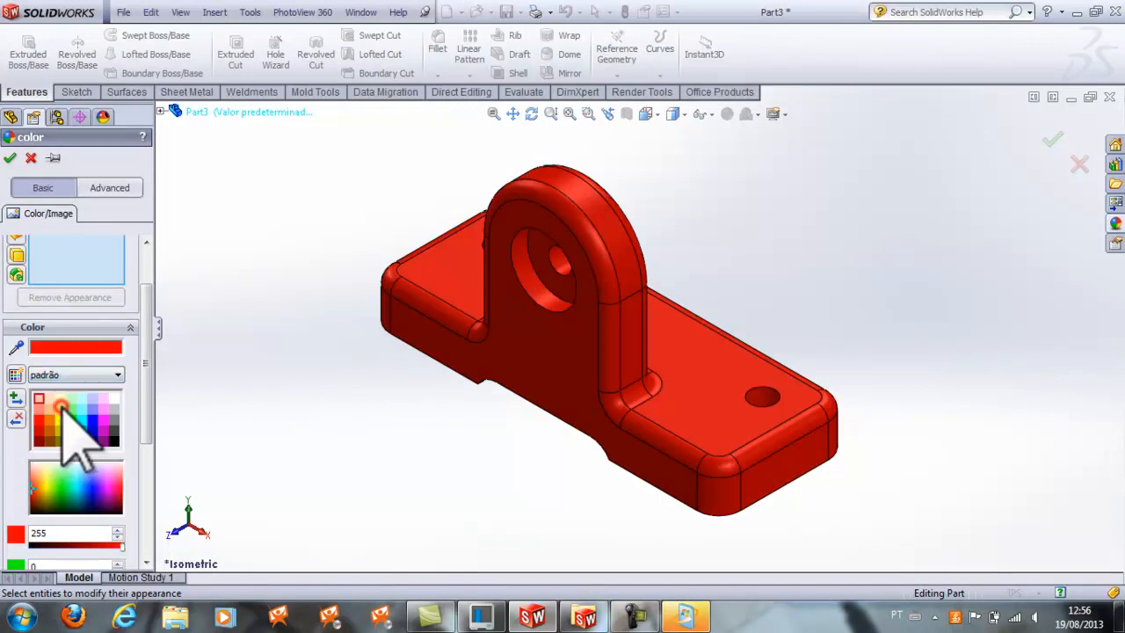
left_click(66, 375)
left_click(56, 424)
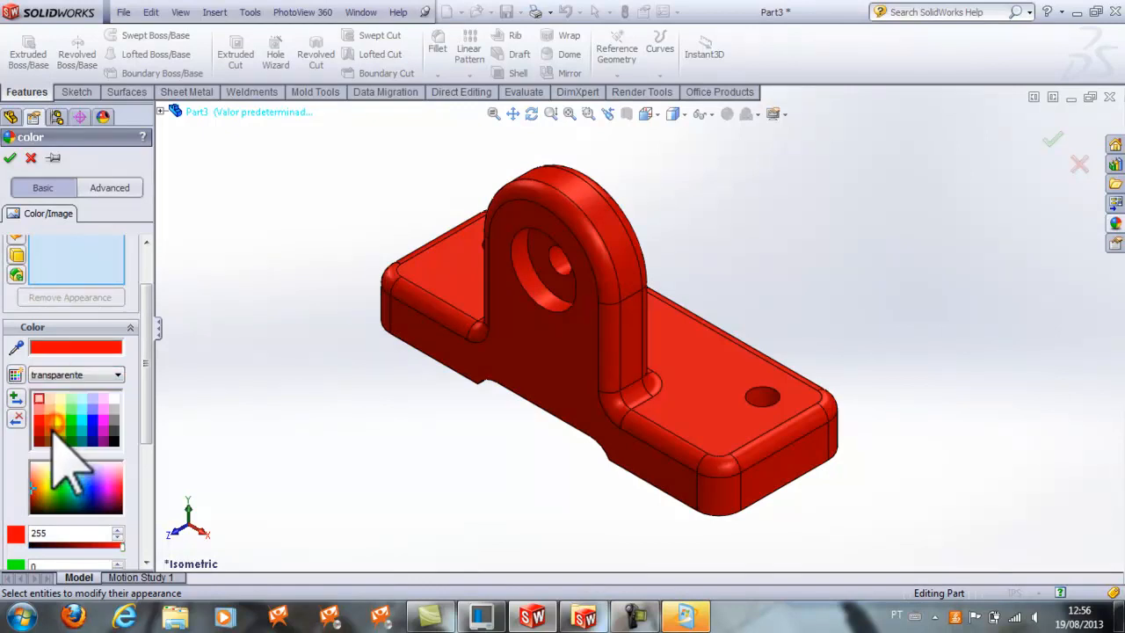
left_click(91, 419)
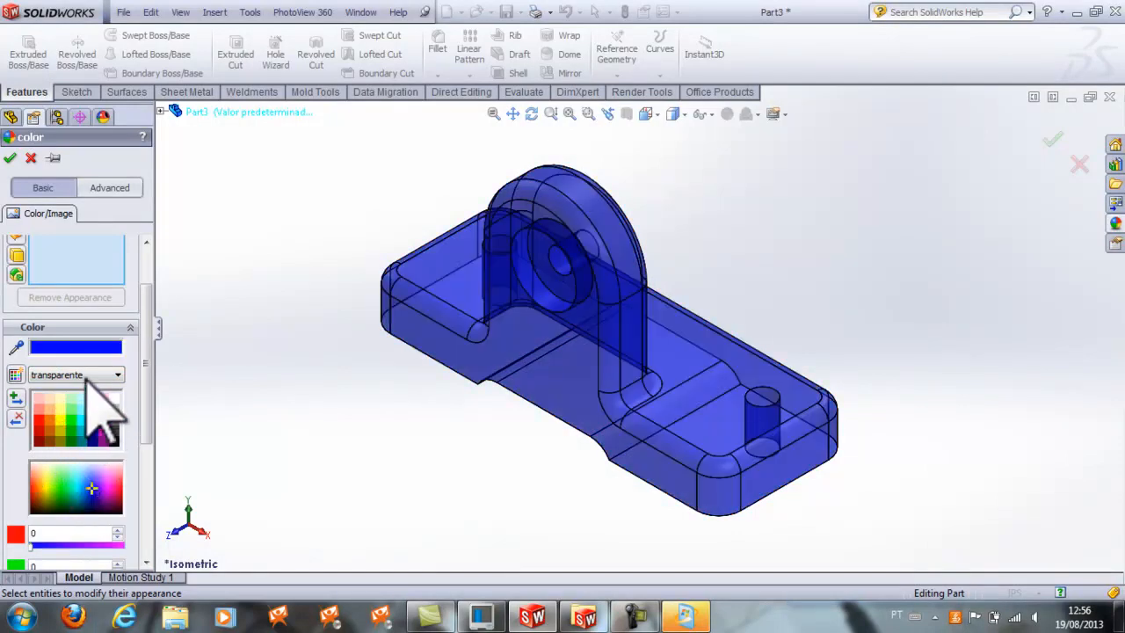
Switch the color palette to padrão and color the whole part orange
left_click(82, 375)
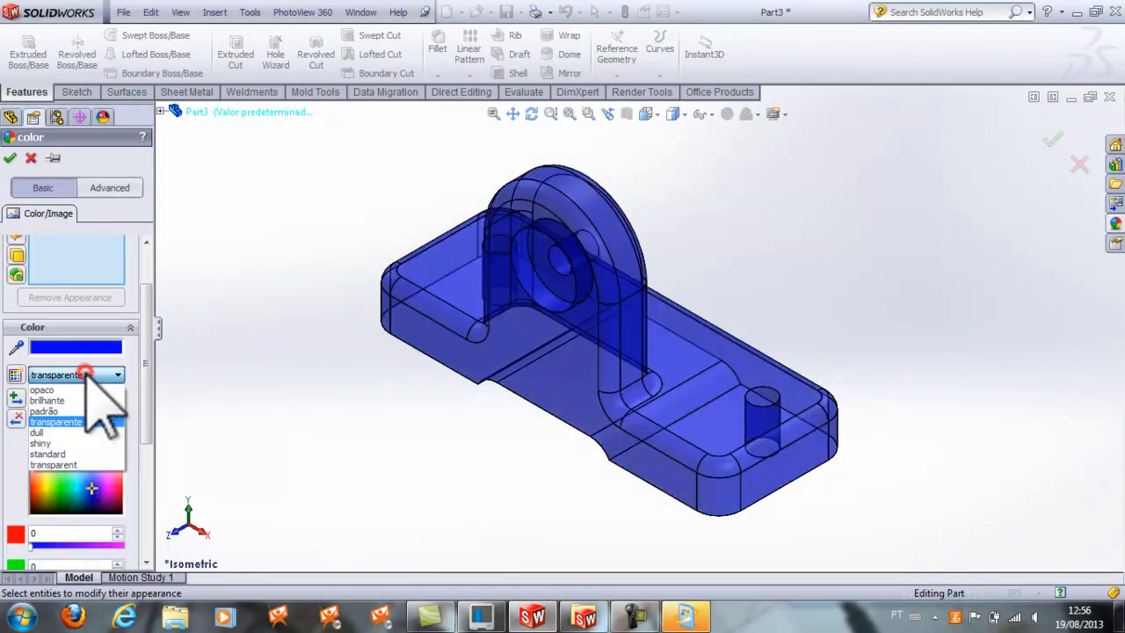
left_click(49, 411)
scroll(148, 321, "up", 3)
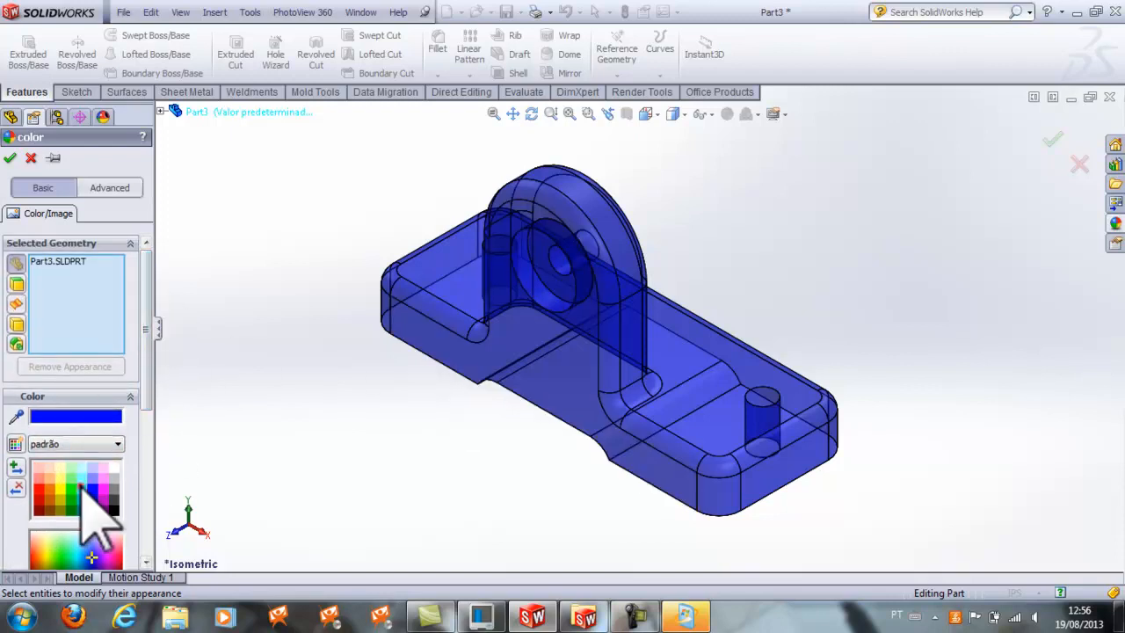
left_click(49, 479)
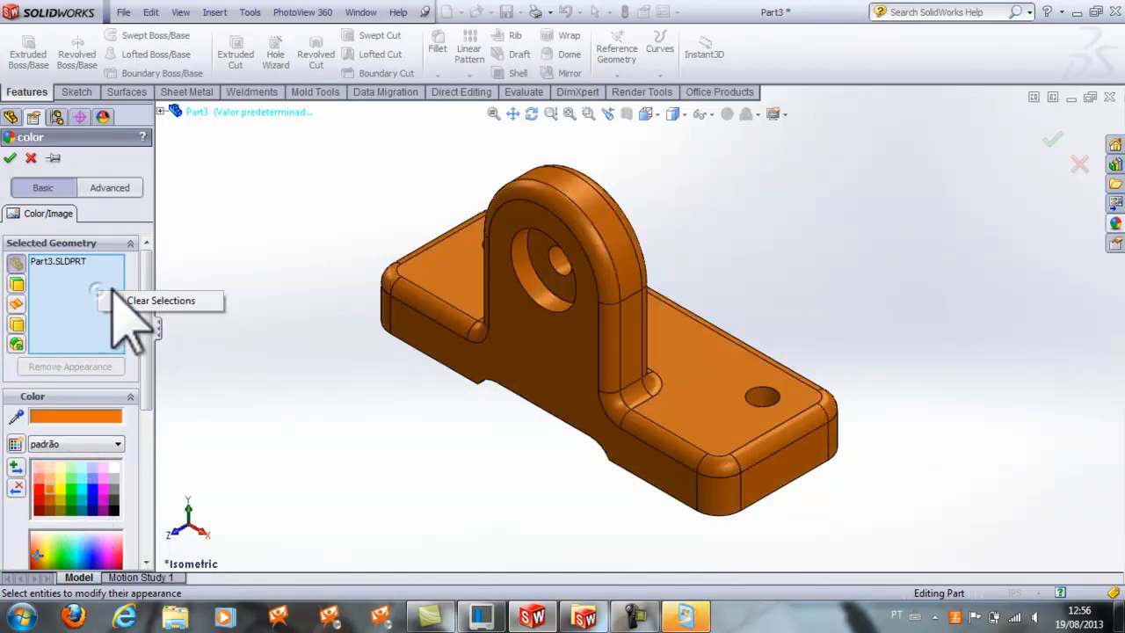
Replace the whole-part selection with the features Fillet1 and Fillet2, color them red and apply the appearance
left_click(160, 301)
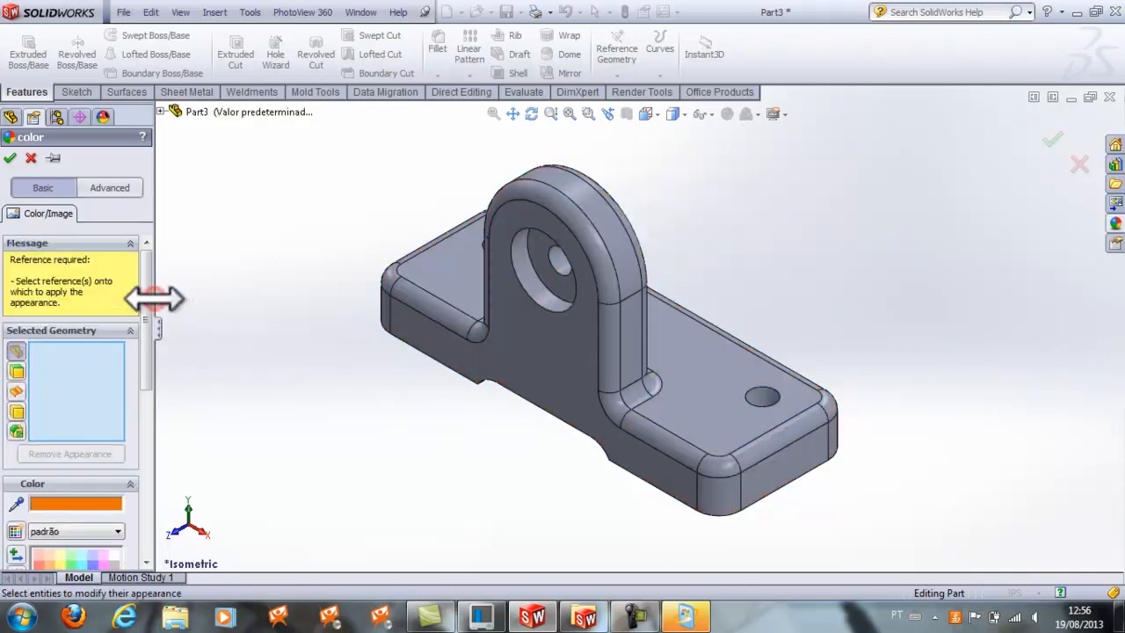
left_click(161, 111)
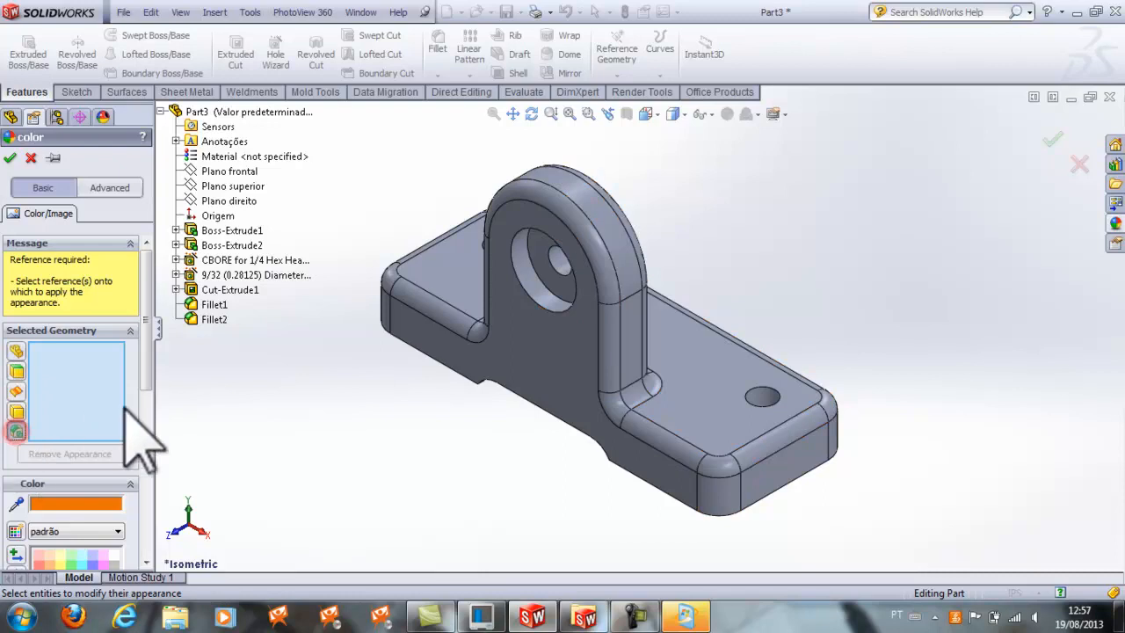
left_click(215, 319)
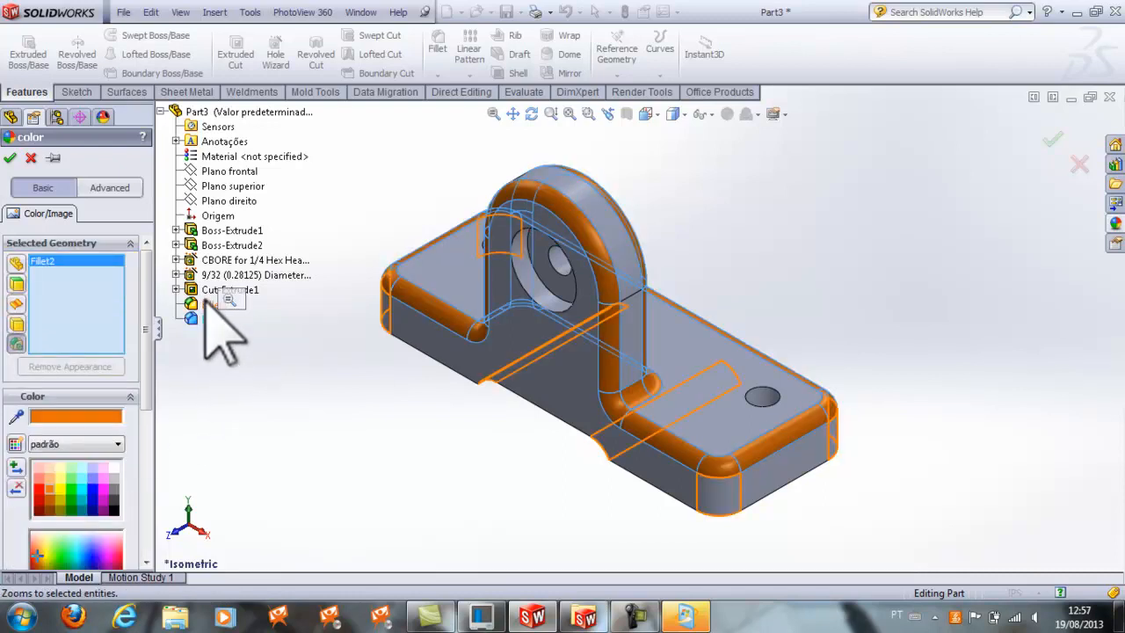
left_click(214, 304)
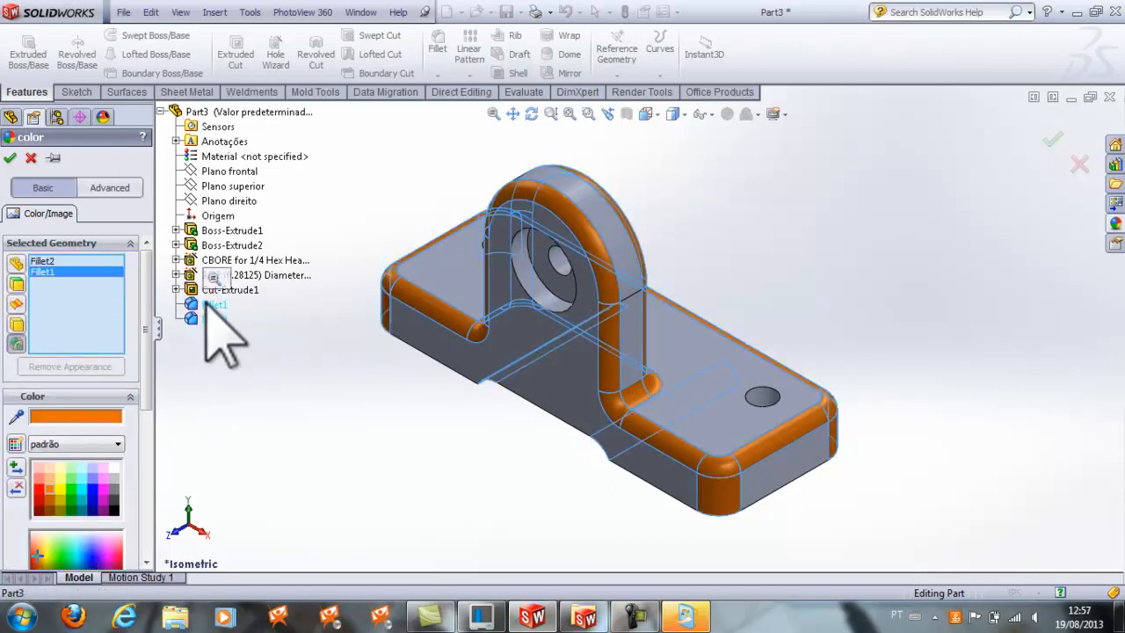
left_click(41, 498)
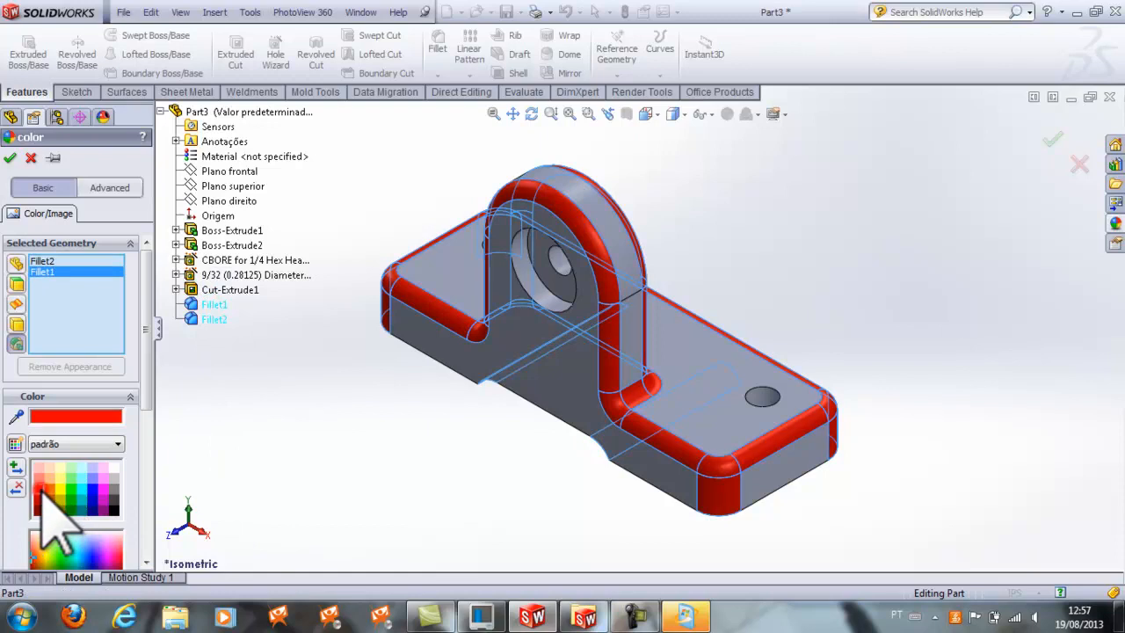
left_click(10, 158)
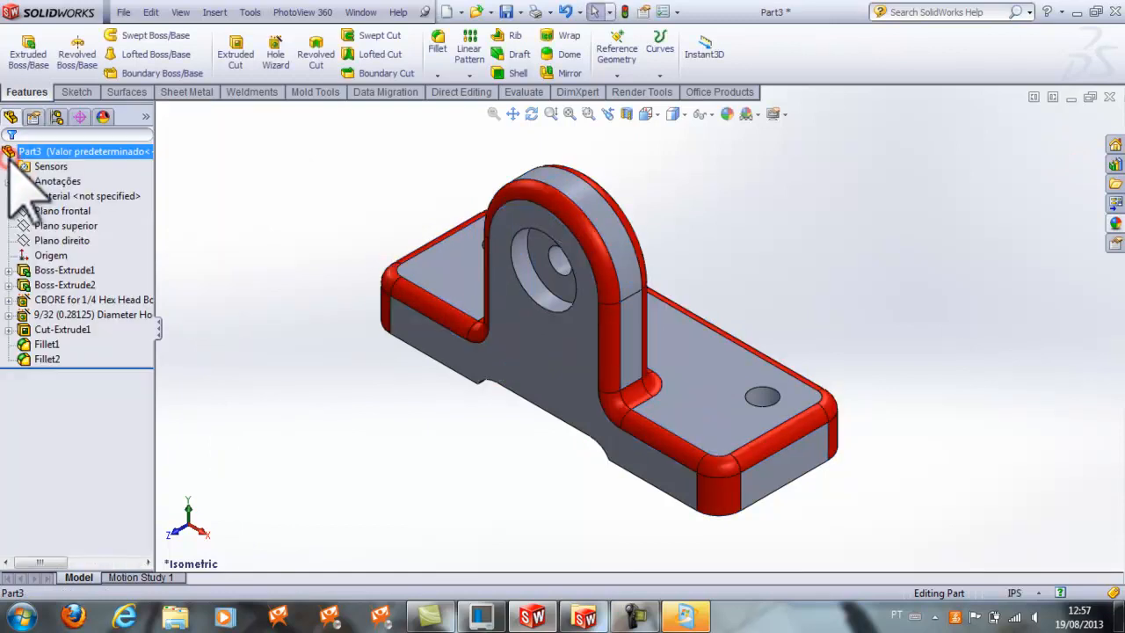
left_click(61, 211)
left_click(250, 291)
scroll(630, 326, "up", 1)
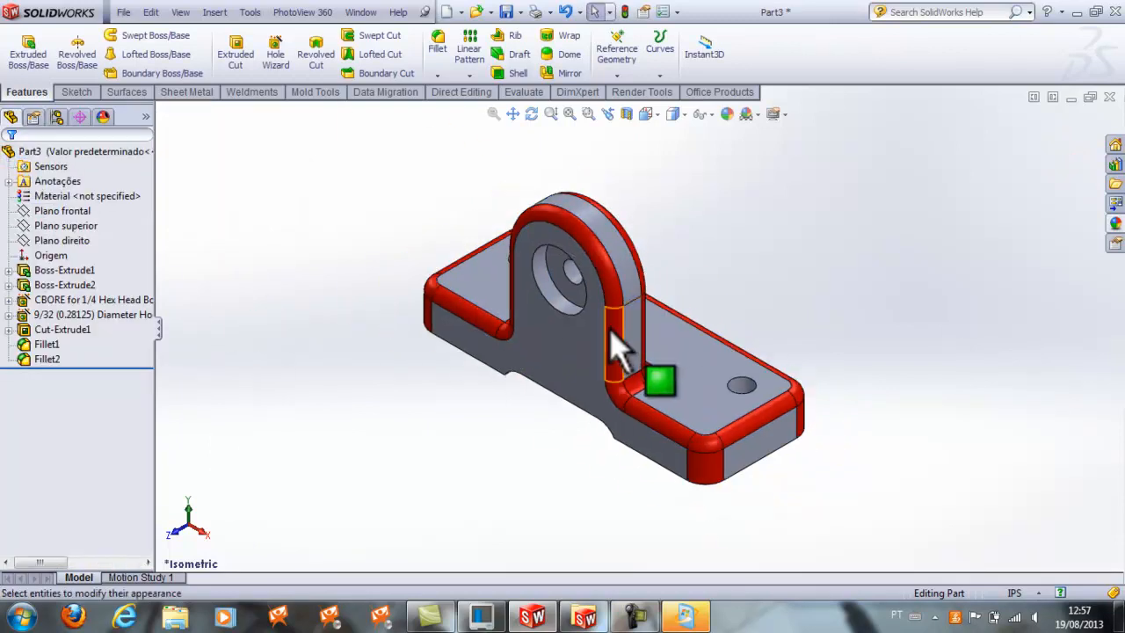
scroll(615, 331, "down", 1)
scroll(574, 367, "up", 1)
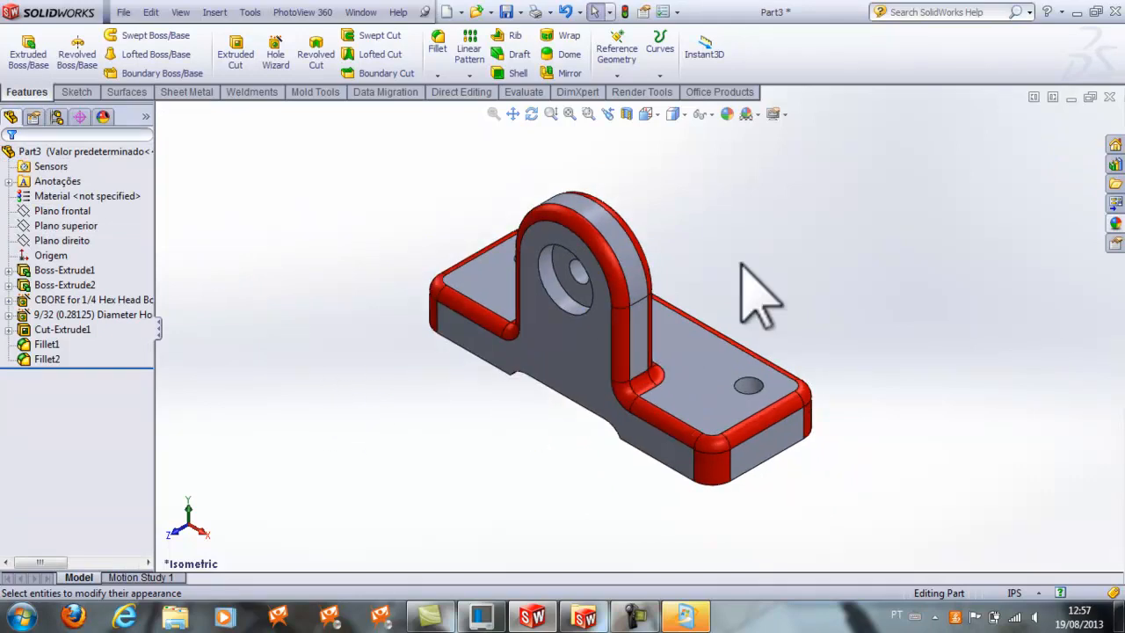
left_click(655, 113)
left_click(703, 169)
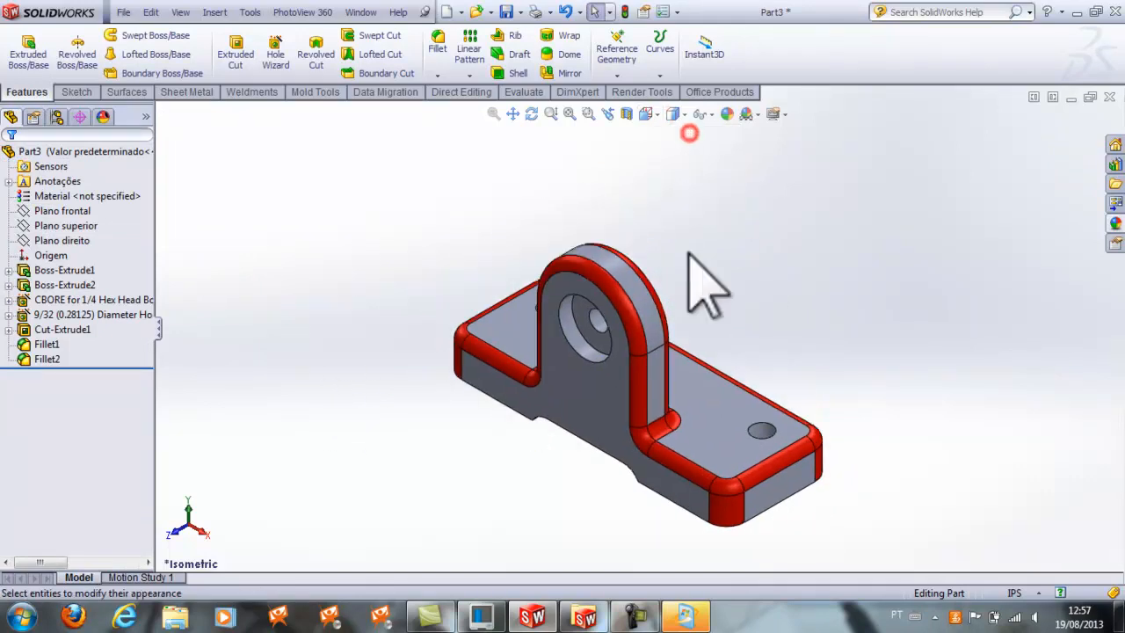
scroll(703, 510, "down", 1)
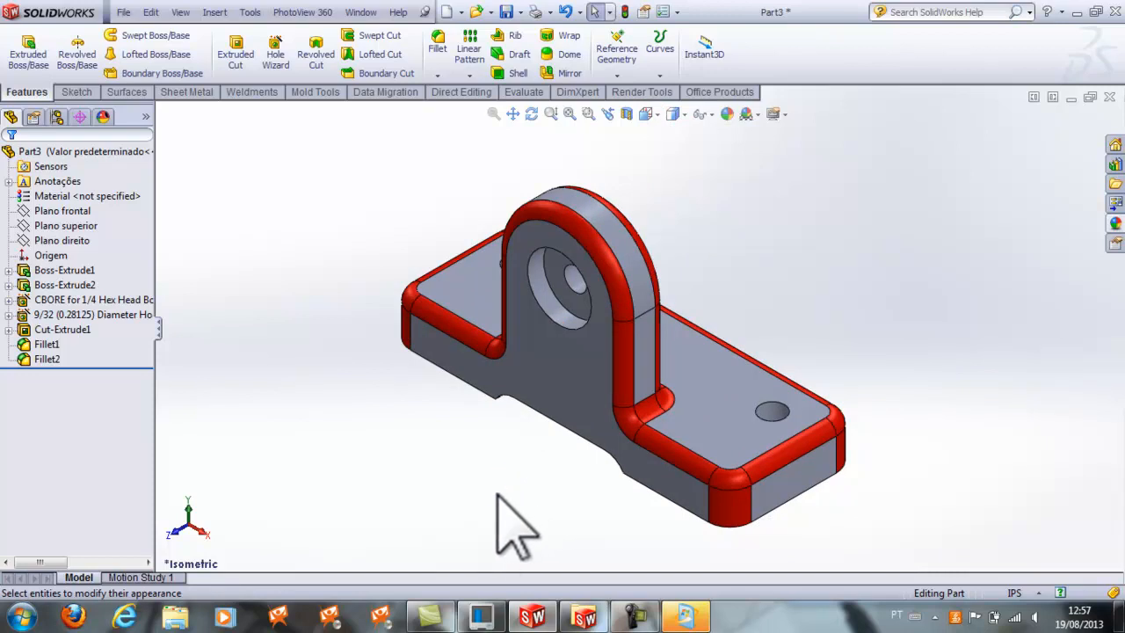
left_click(637, 616)
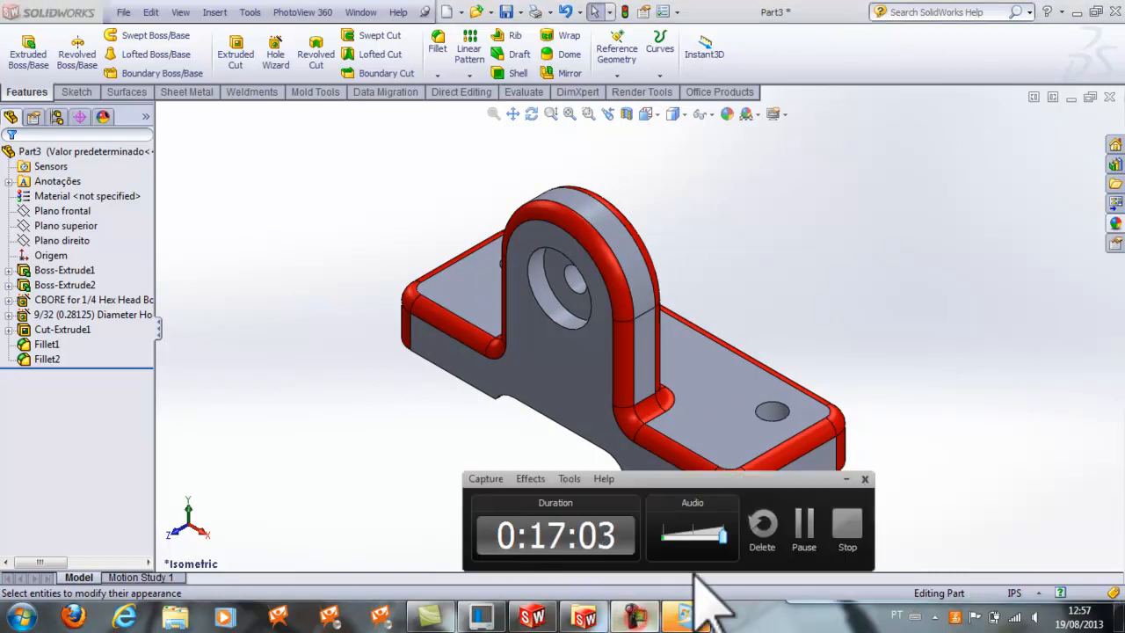